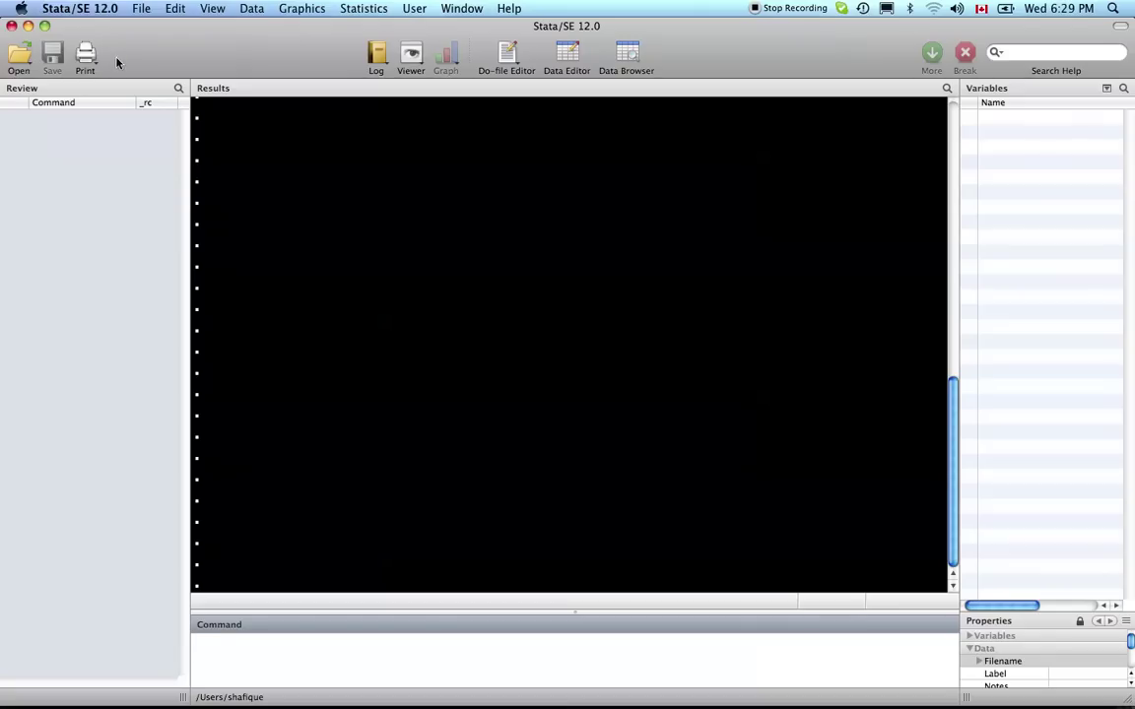
# - Browse the Results, Viewer, Data Editor, Command and Variables window preferences, then cancel without changes
pyautogui.click(86, 10)
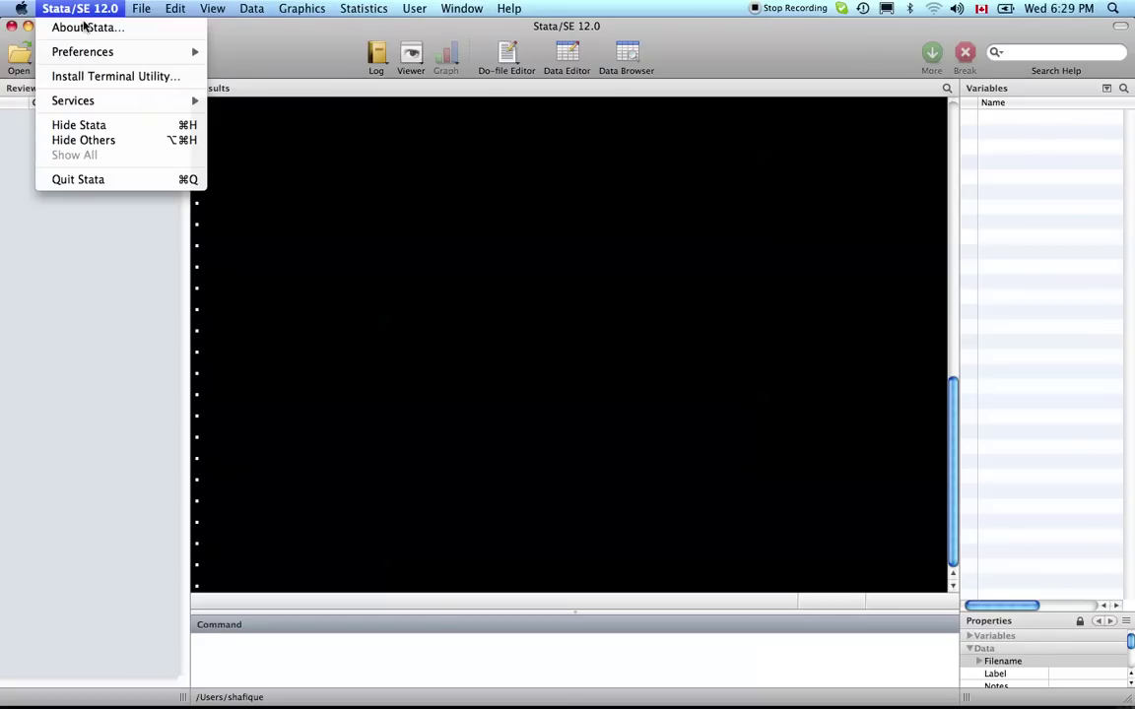
pyautogui.moveTo(85, 57)
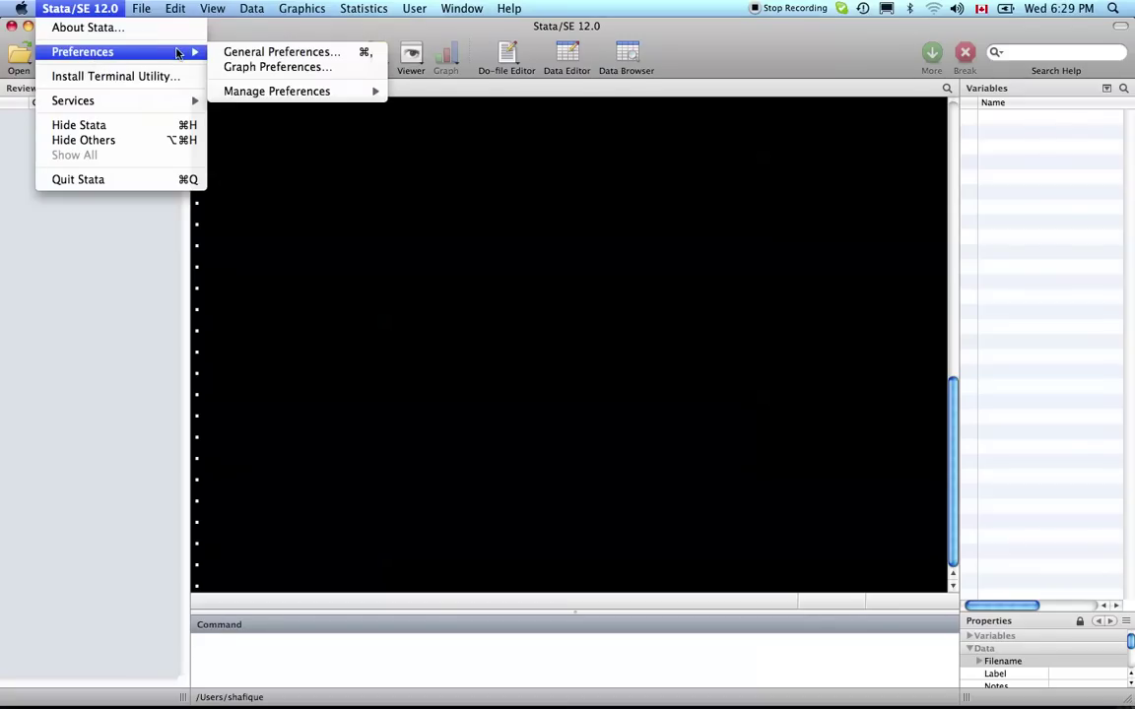
pyautogui.click(240, 54)
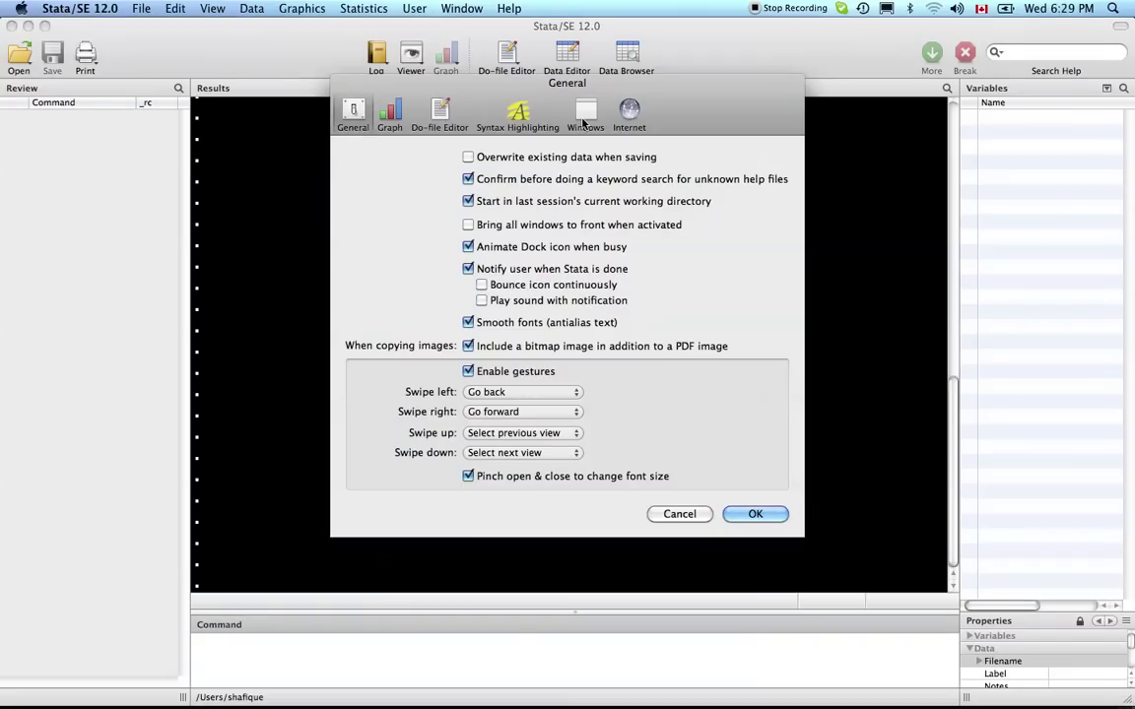
pyautogui.click(588, 111)
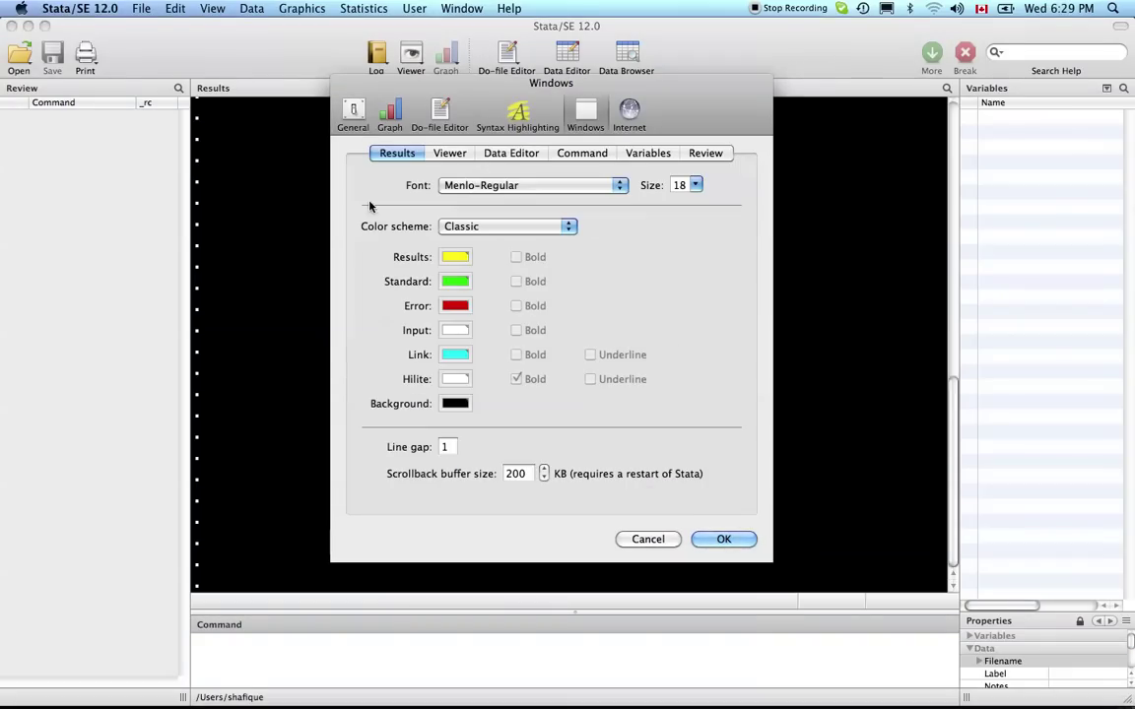
pyautogui.click(449, 154)
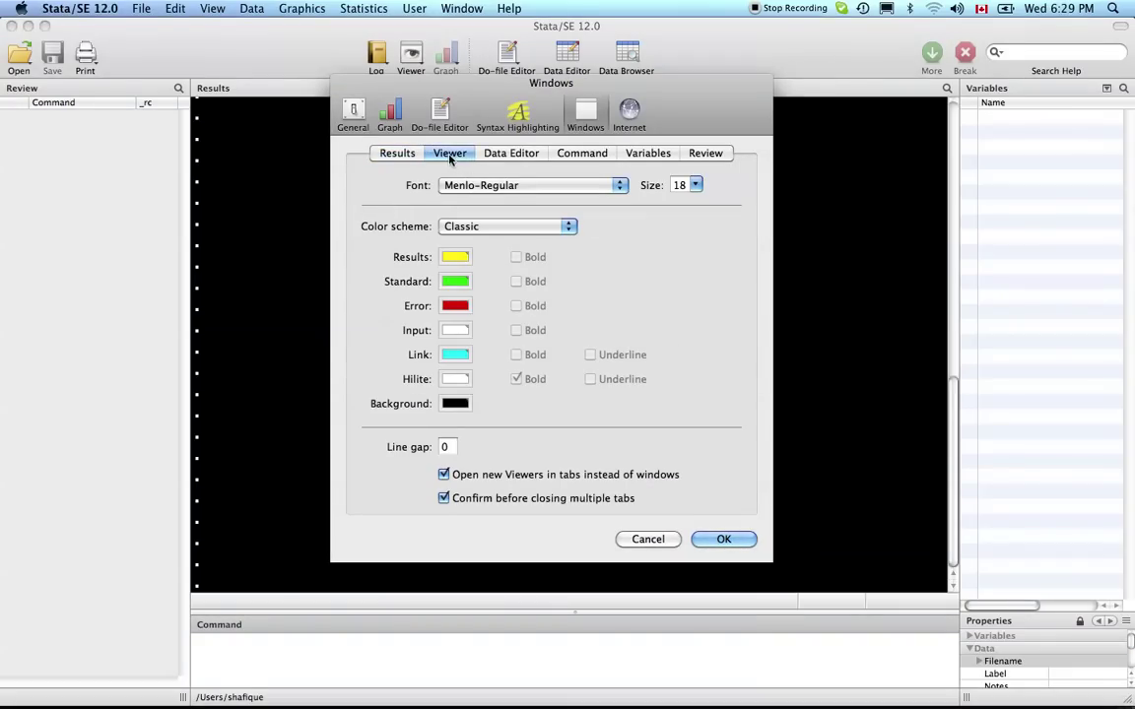
pyautogui.click(391, 157)
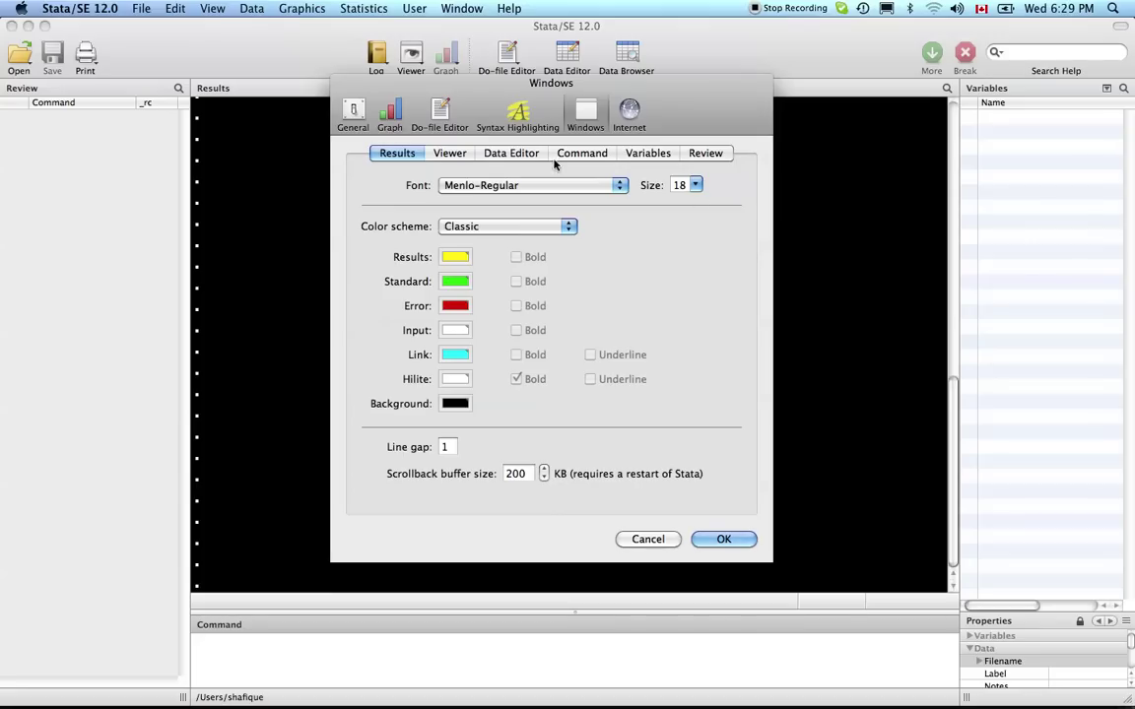
pyautogui.click(451, 153)
pyautogui.click(514, 154)
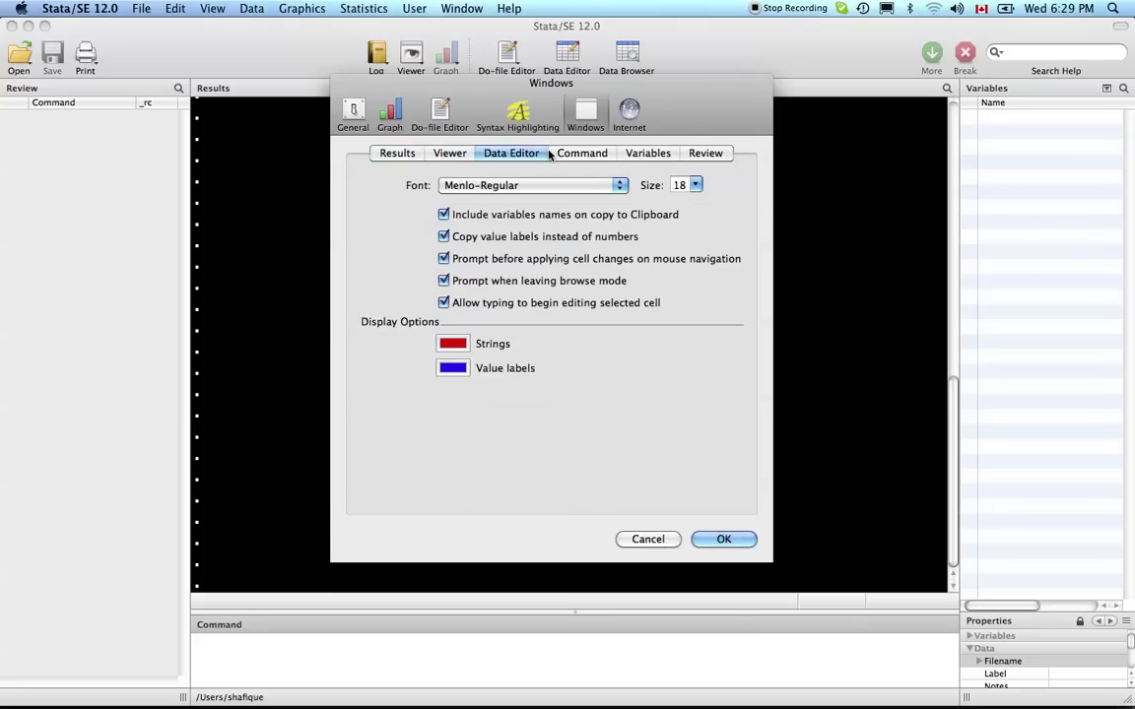
pyautogui.click(588, 154)
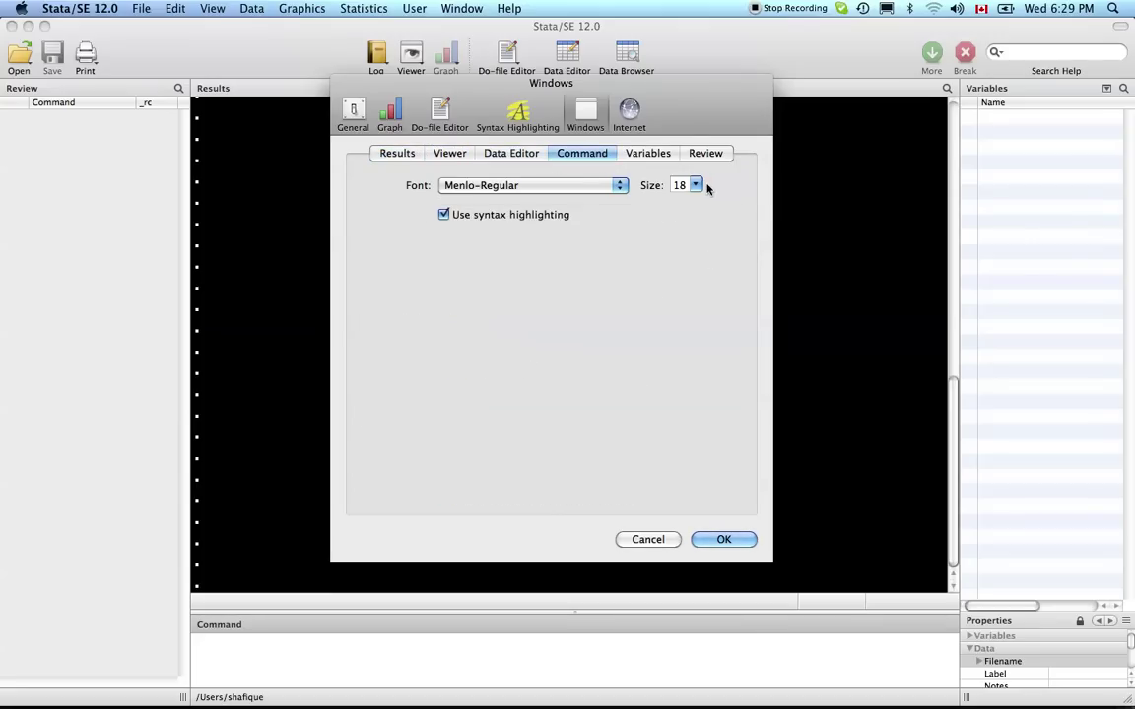
pyautogui.click(649, 156)
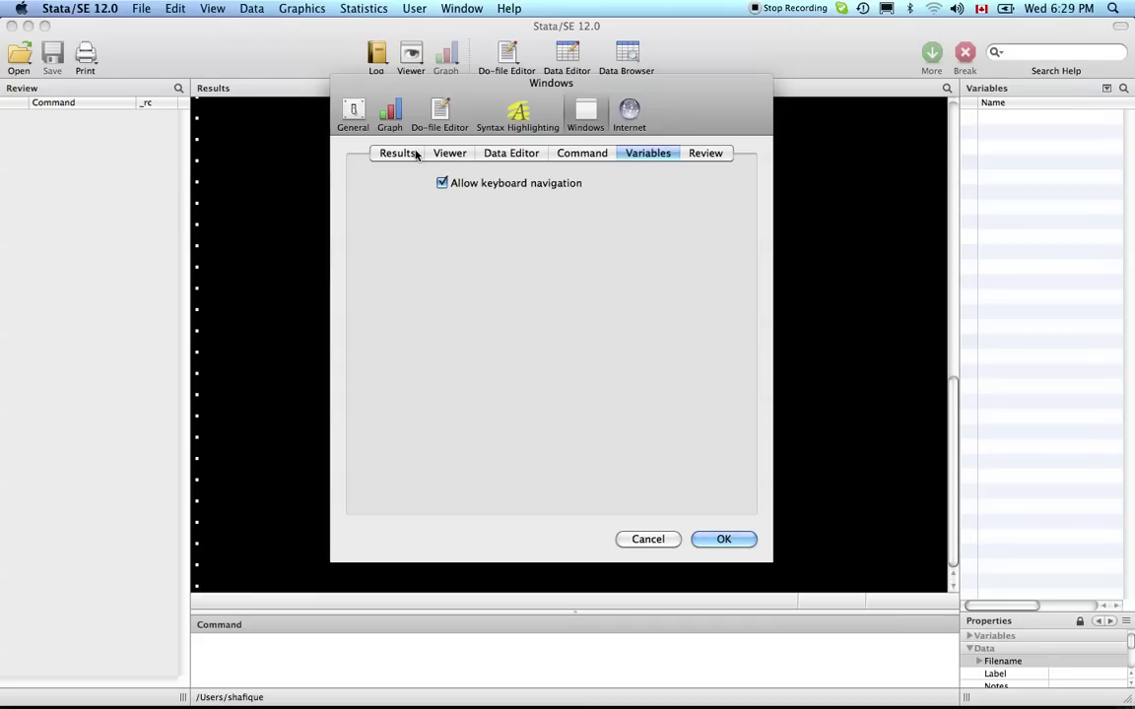
pyautogui.click(642, 539)
# - Set the Do-file Editor font size to 18 in General Preferences and confirm with OK
pyautogui.click(74, 8)
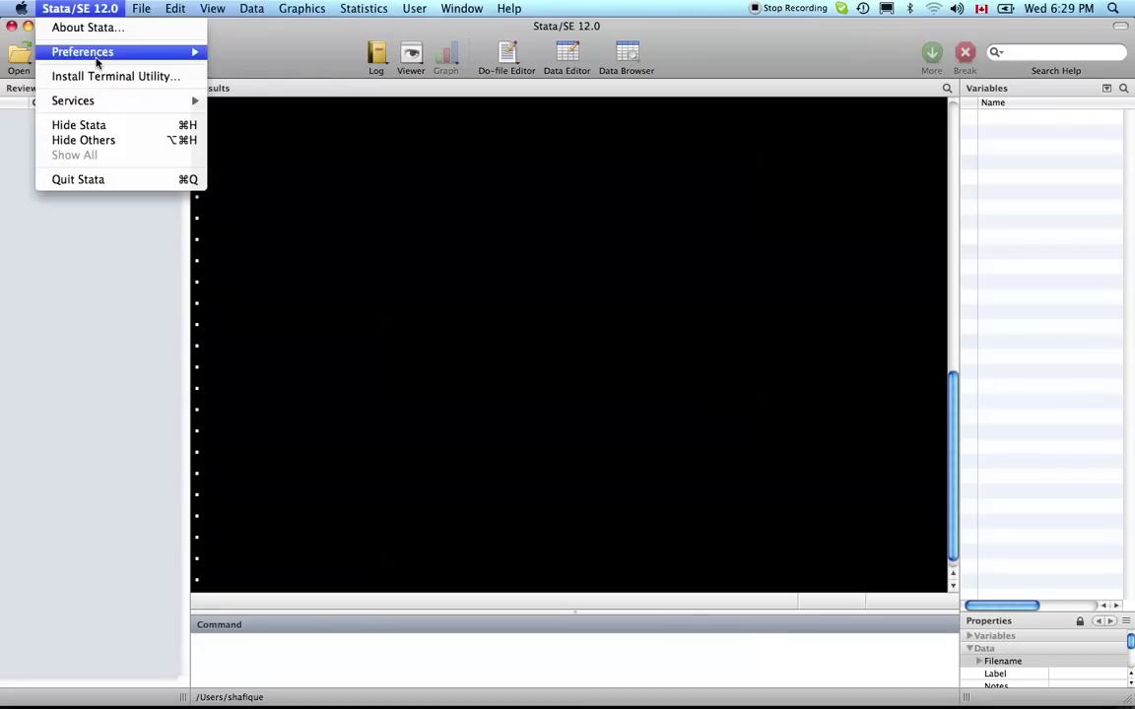
pyautogui.moveTo(155, 52)
pyautogui.click(225, 51)
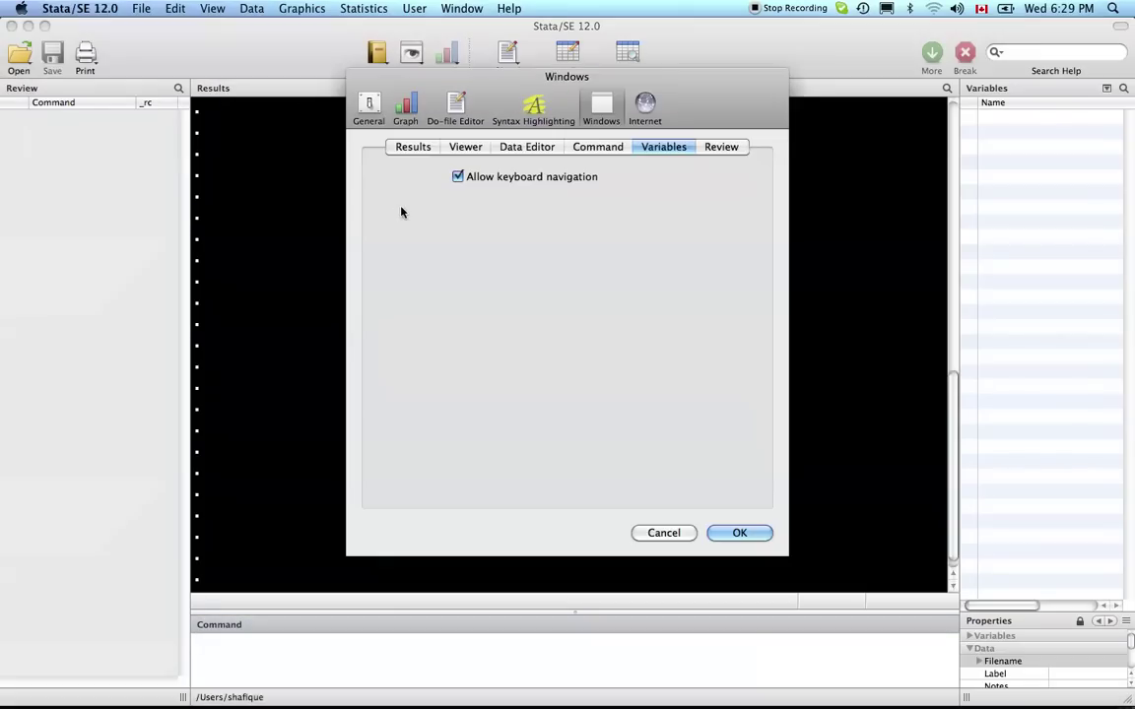
pyautogui.click(453, 107)
pyautogui.click(705, 178)
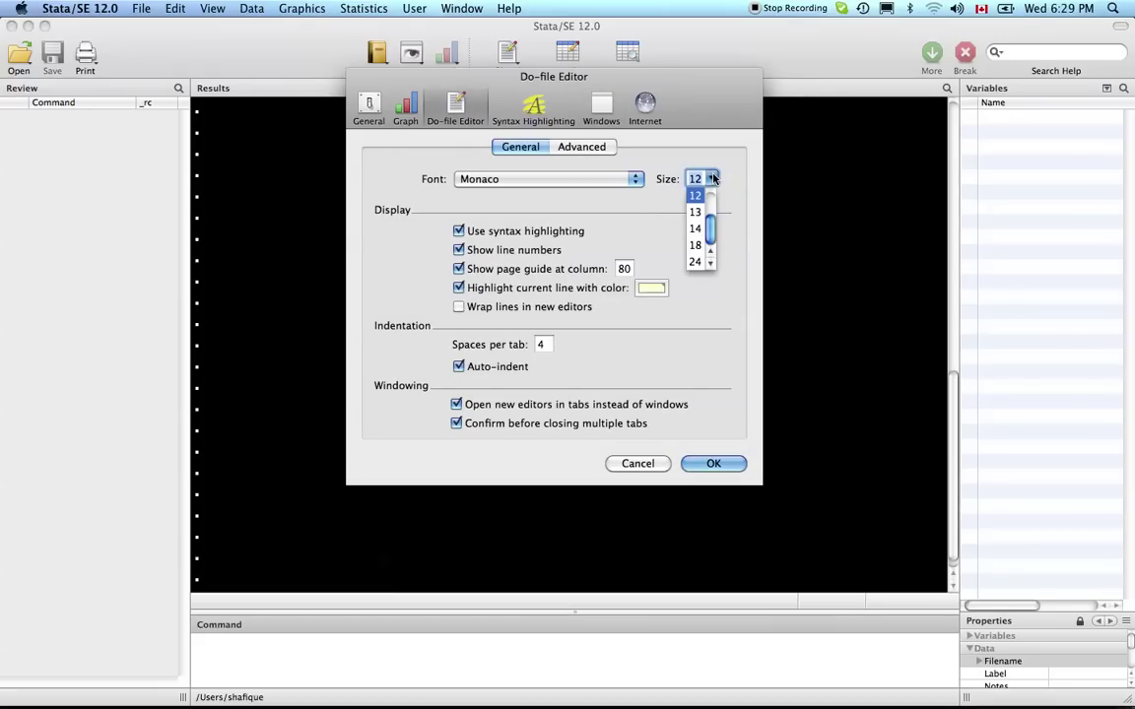
pyautogui.click(699, 244)
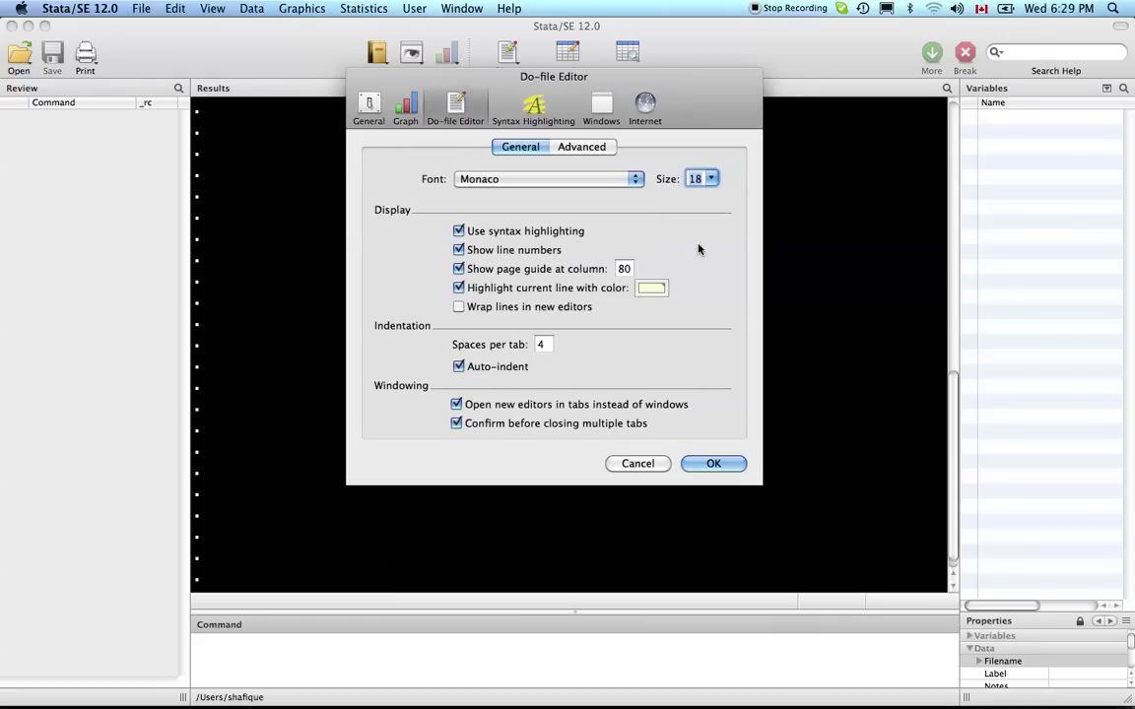
pyautogui.click(702, 466)
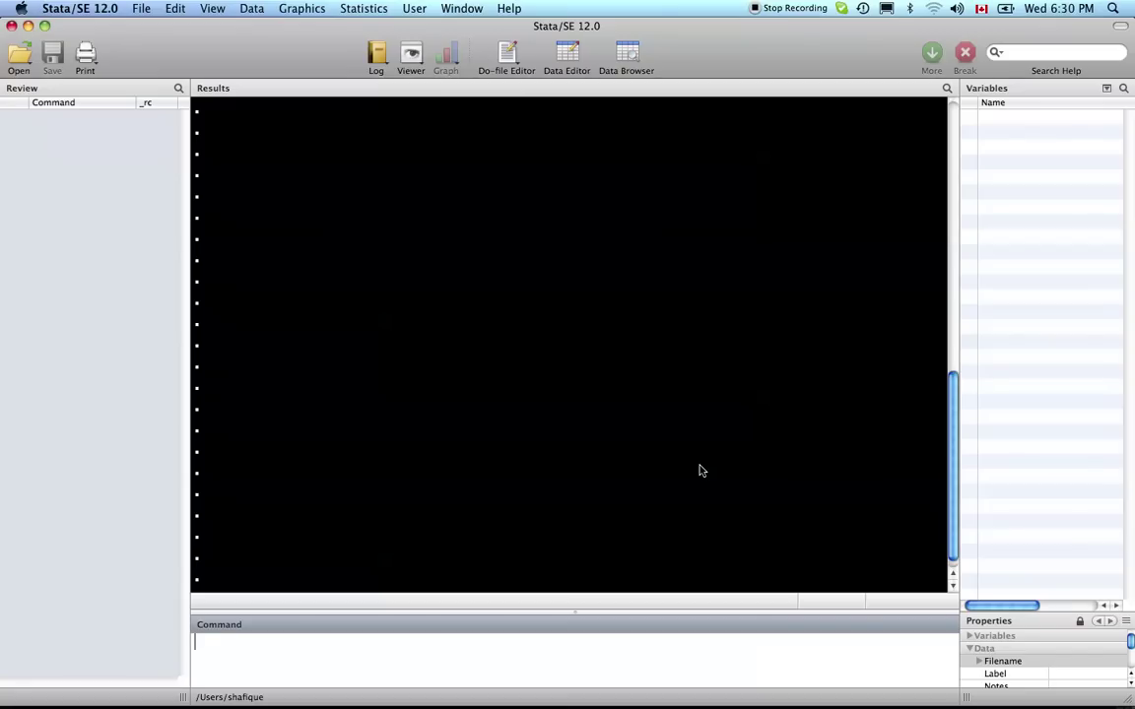
# - Run help sum, read the summarize help page, then close it
pyautogui.write('help sum')
pyautogui.press('Return')
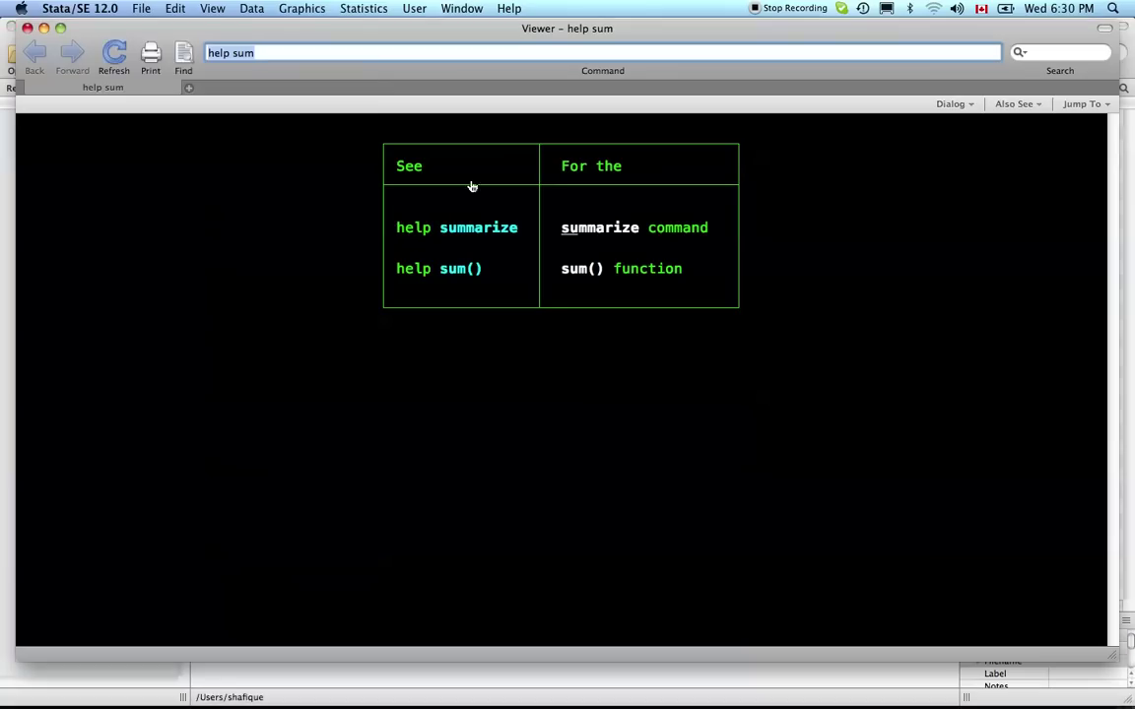
pyautogui.click(465, 225)
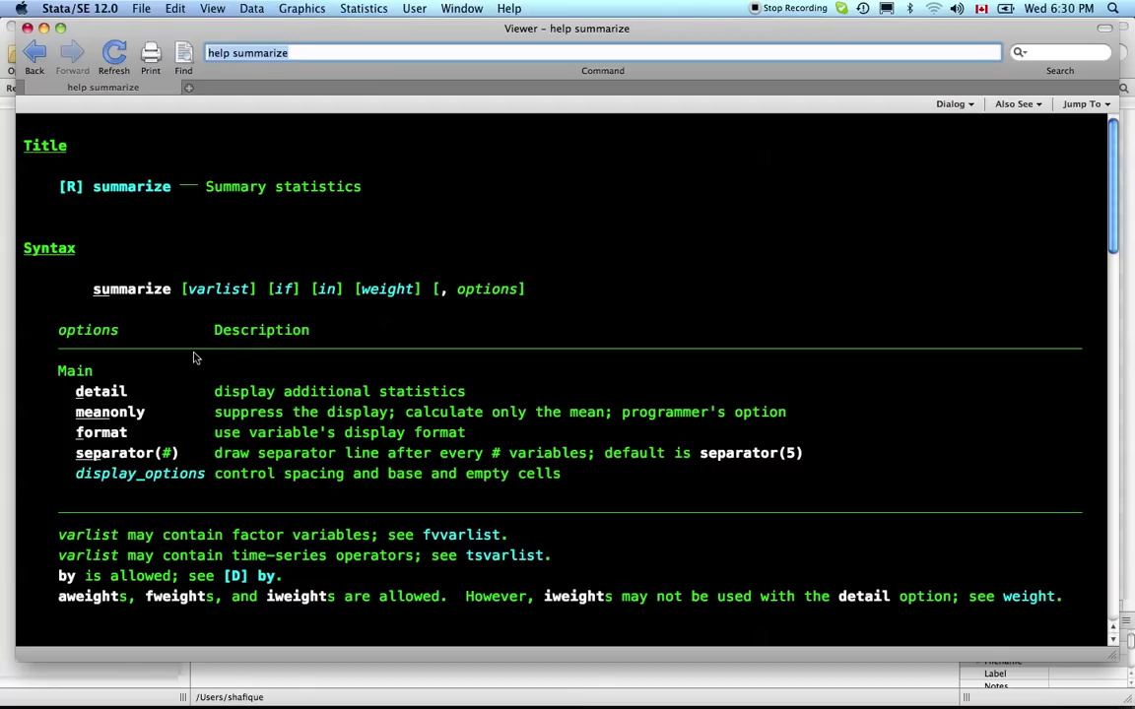
pyautogui.scroll(-5, 85, 397)
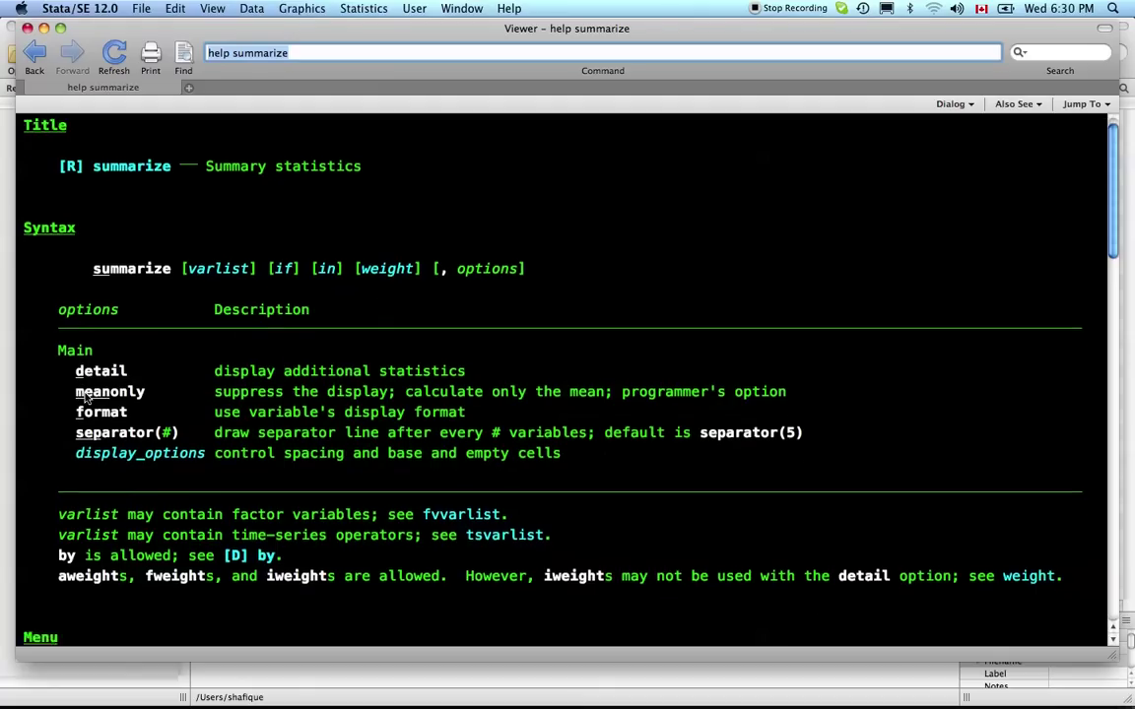
pyautogui.scroll(4, 86, 397)
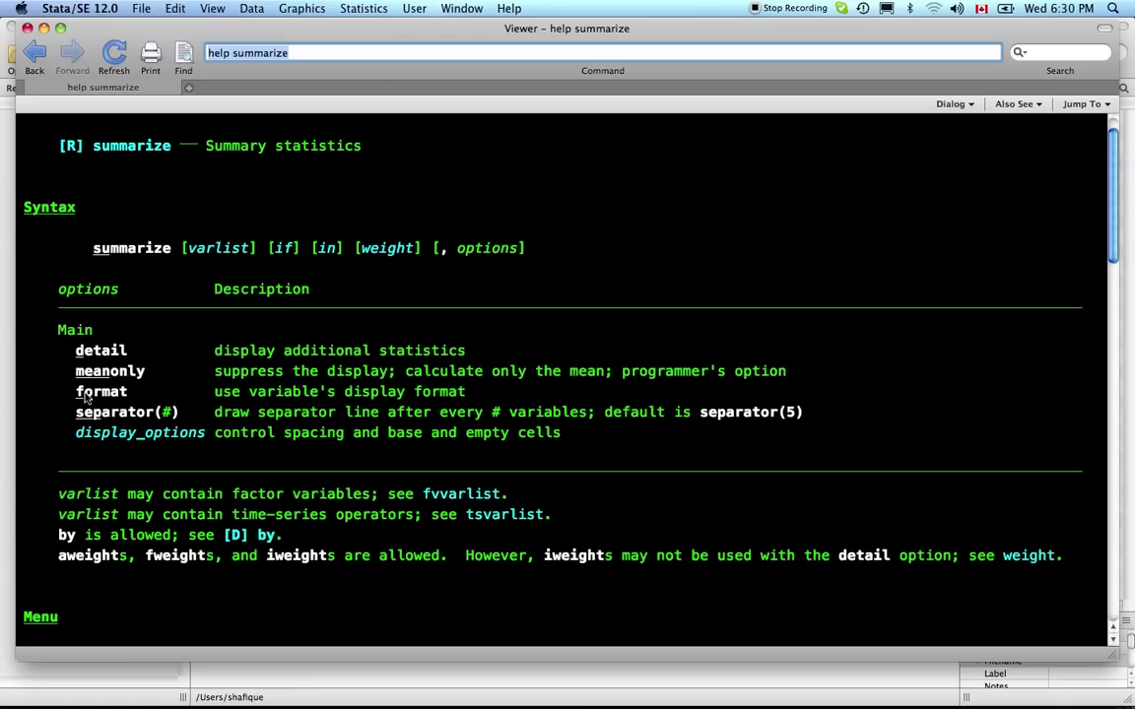
pyautogui.scroll(1, 86, 397)
pyautogui.press('super+w')
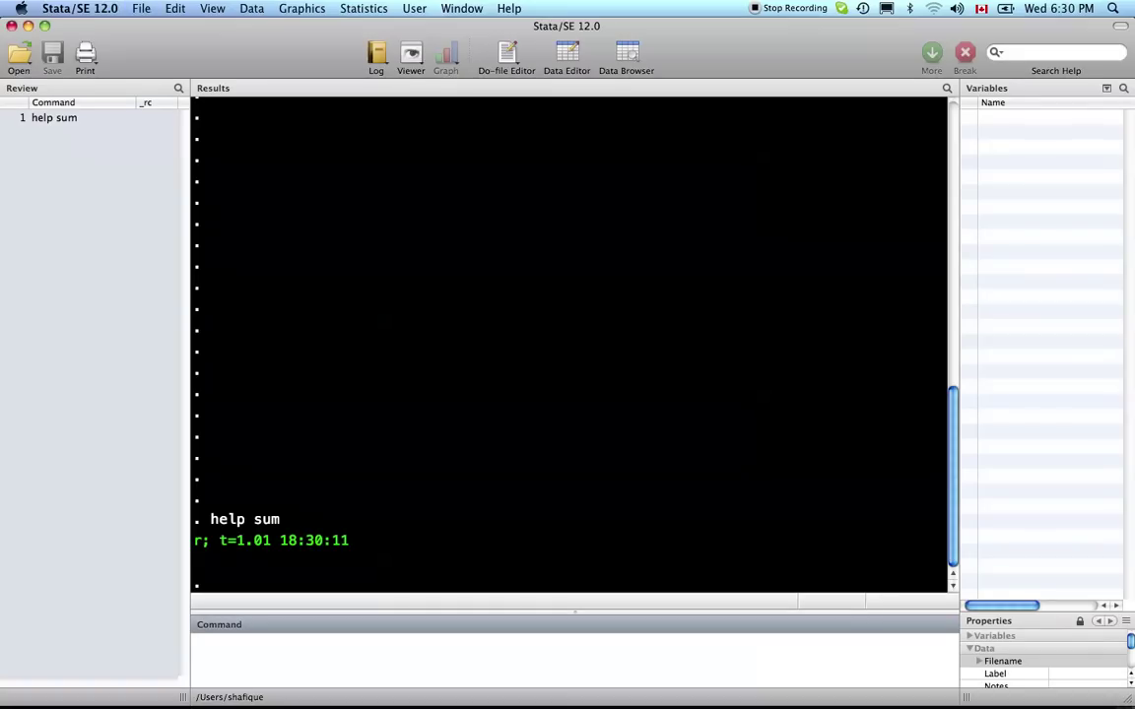
# - Run help tab, view the tabulate oneway help, then close the Viewer
pyautogui.write('help tab')
pyautogui.press('Return')
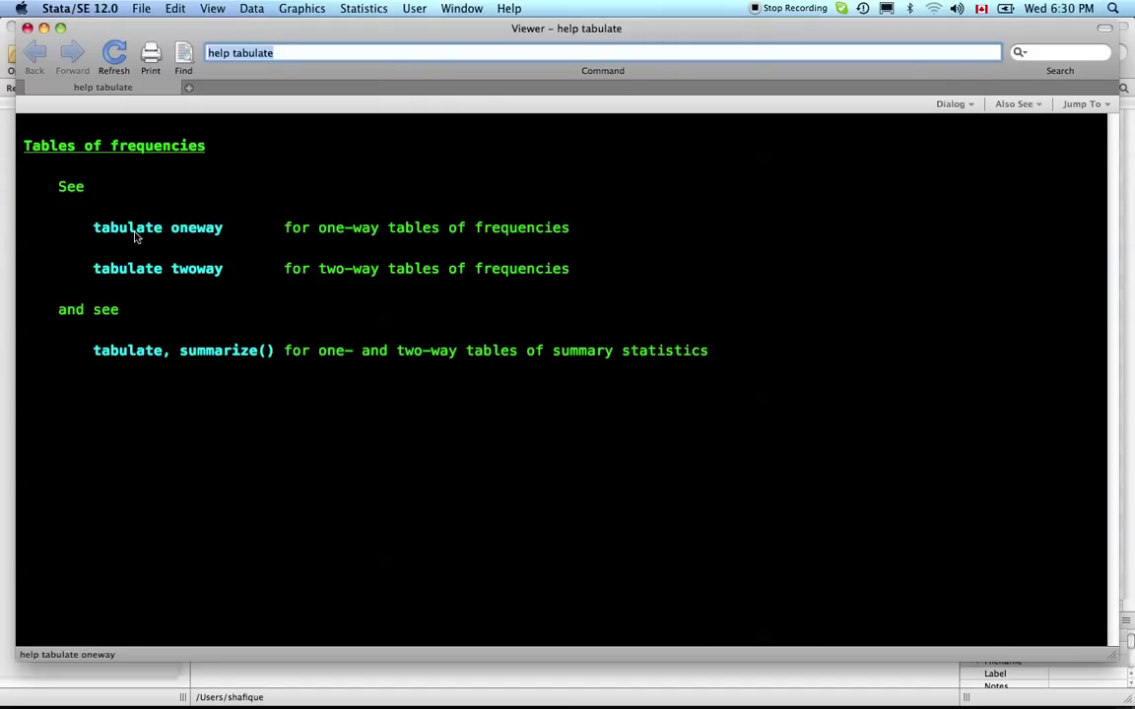
pyautogui.click(135, 232)
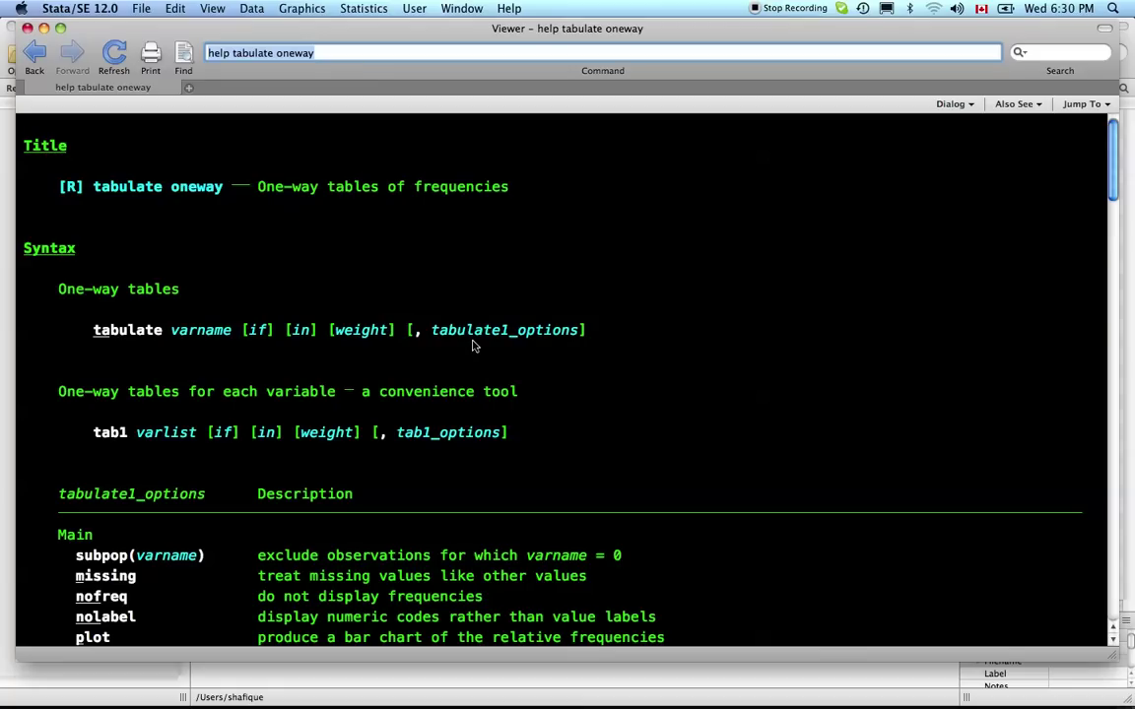
pyautogui.press('super+w')
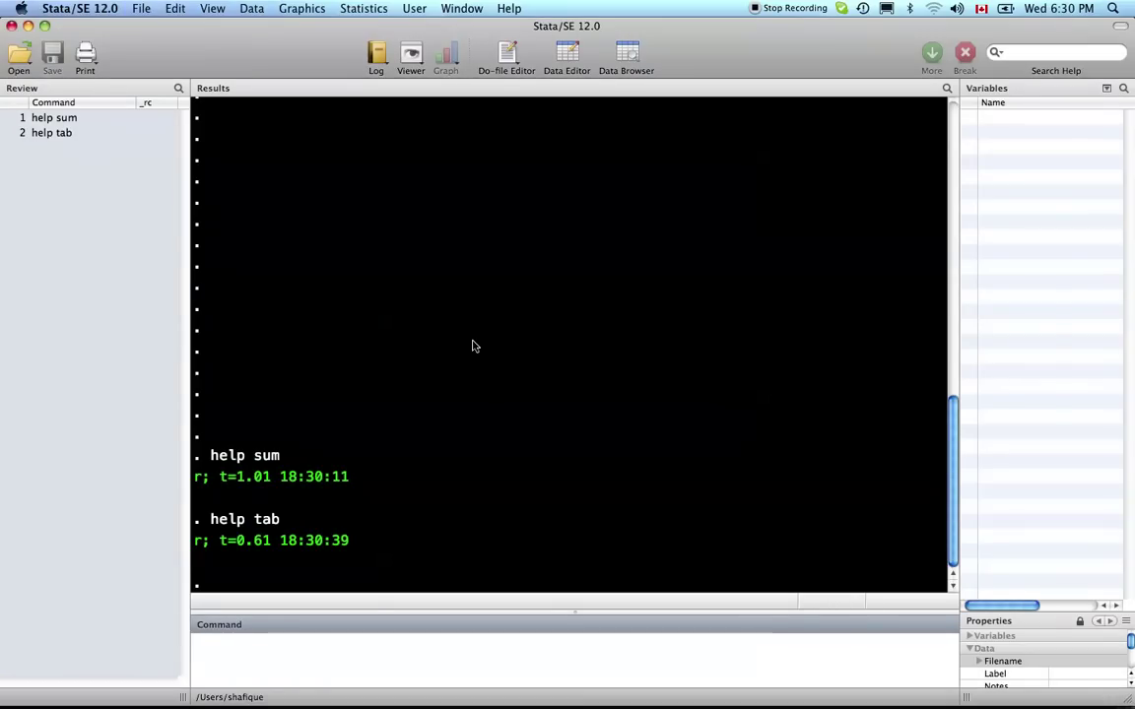
# - In Firefox, look over the Google results and online help page for summarize
pyautogui.press('super+Tab')
pyautogui.press('super+Tab')
pyautogui.press('super+Tab')
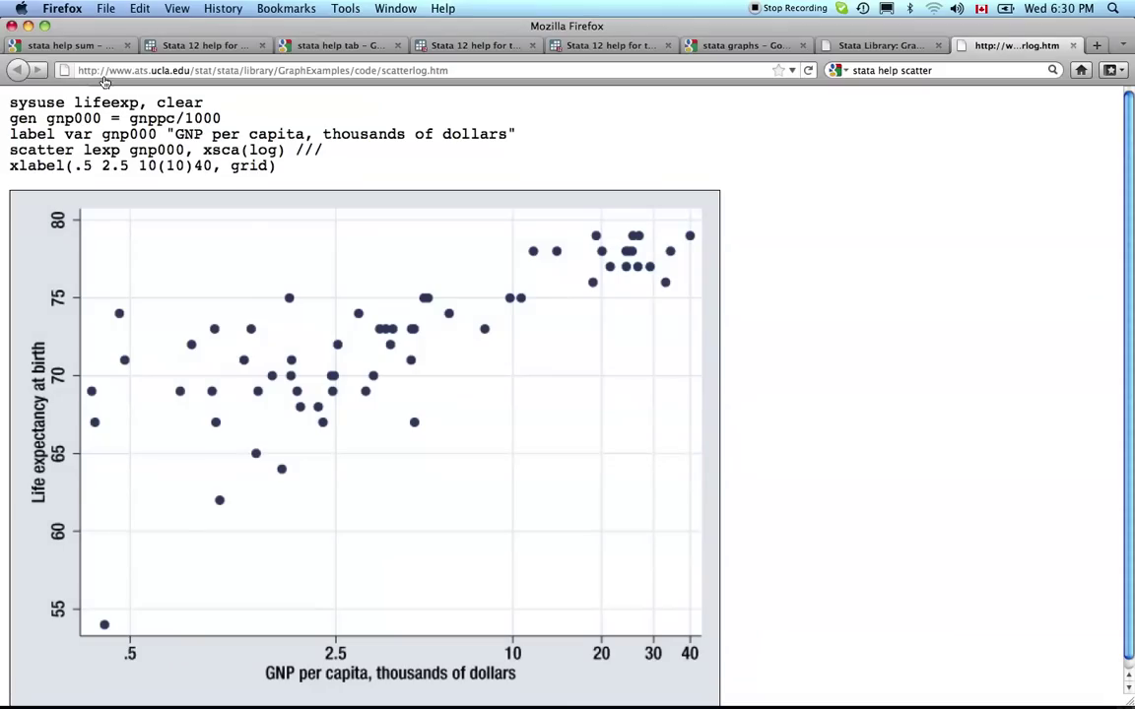
pyautogui.click(71, 45)
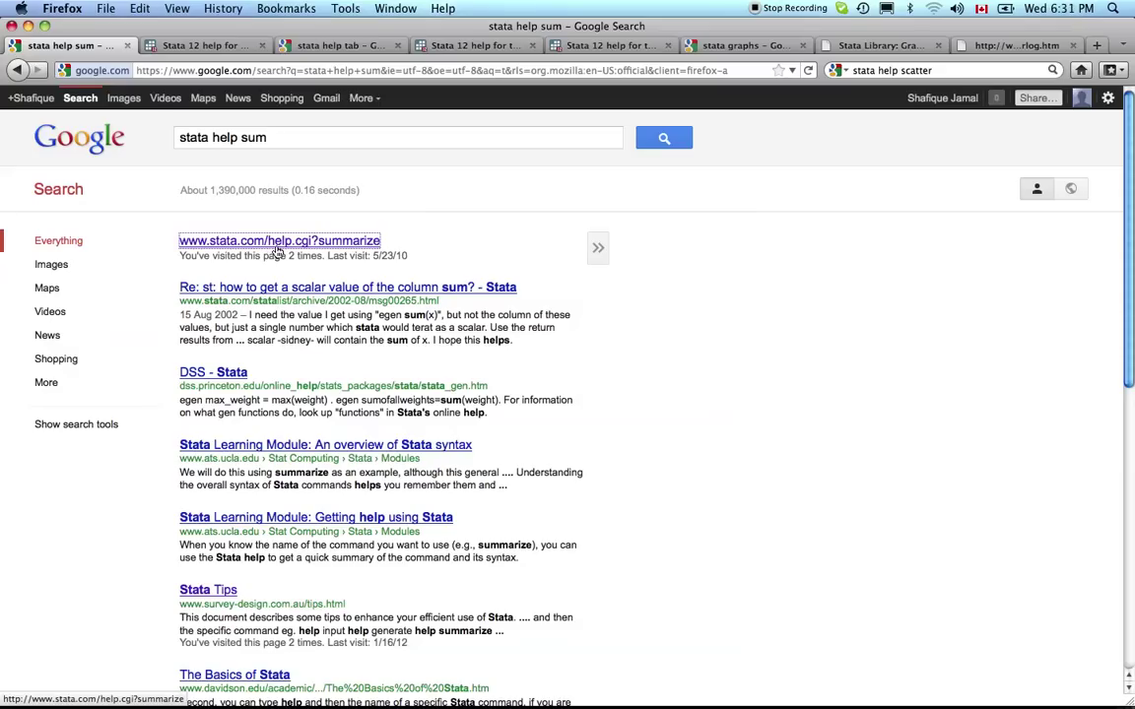
pyautogui.click(200, 47)
pyautogui.scroll(-3, 416, 450)
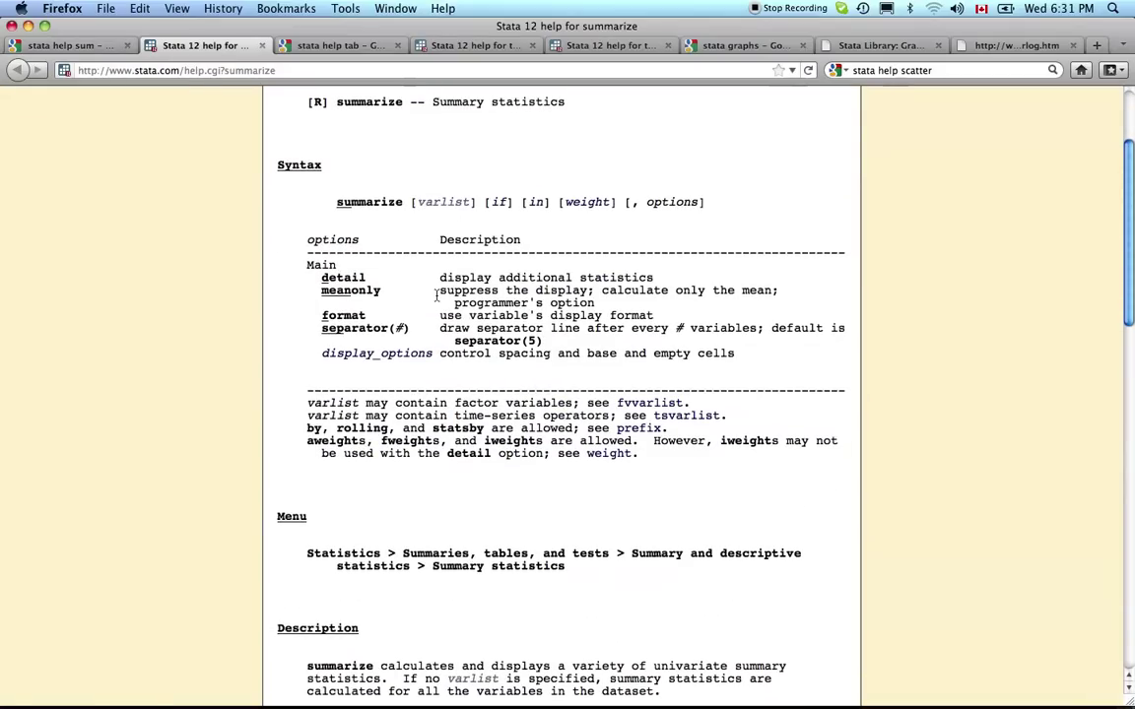
pyautogui.scroll(2, 437, 295)
# - Read through the online tabulate oneway help page and scroll back up
pyautogui.hotkey('ctrl', 'Tab')
pyautogui.hotkey('ctrl', 'Tab')
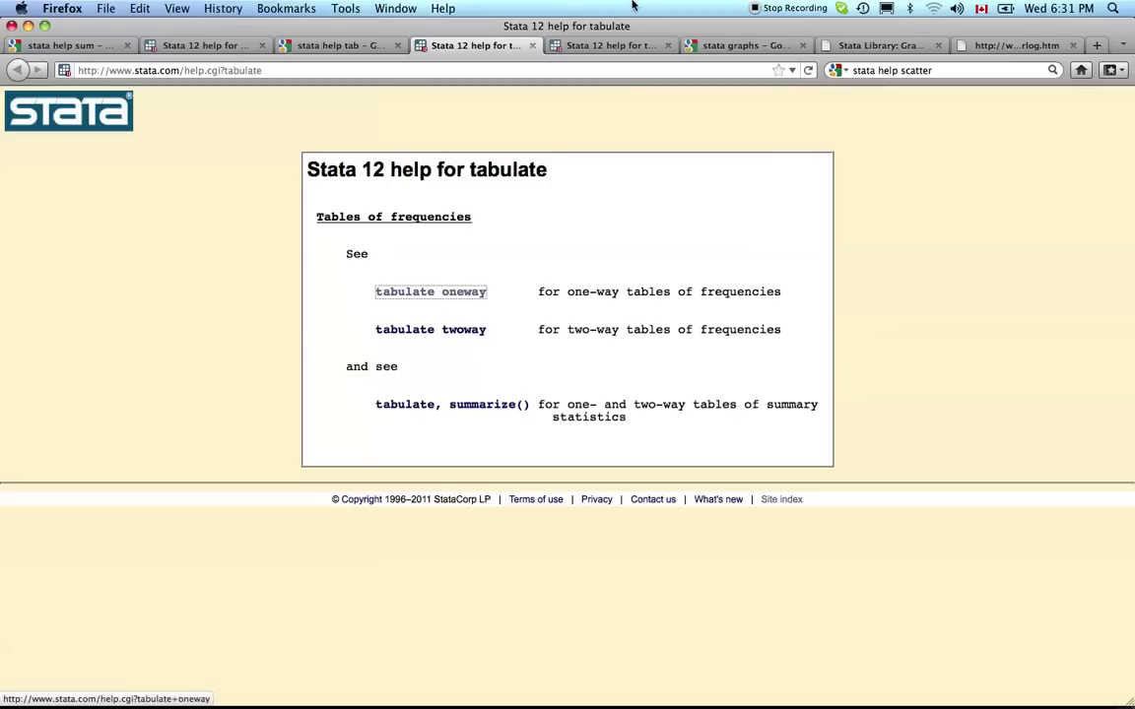
pyautogui.click(603, 46)
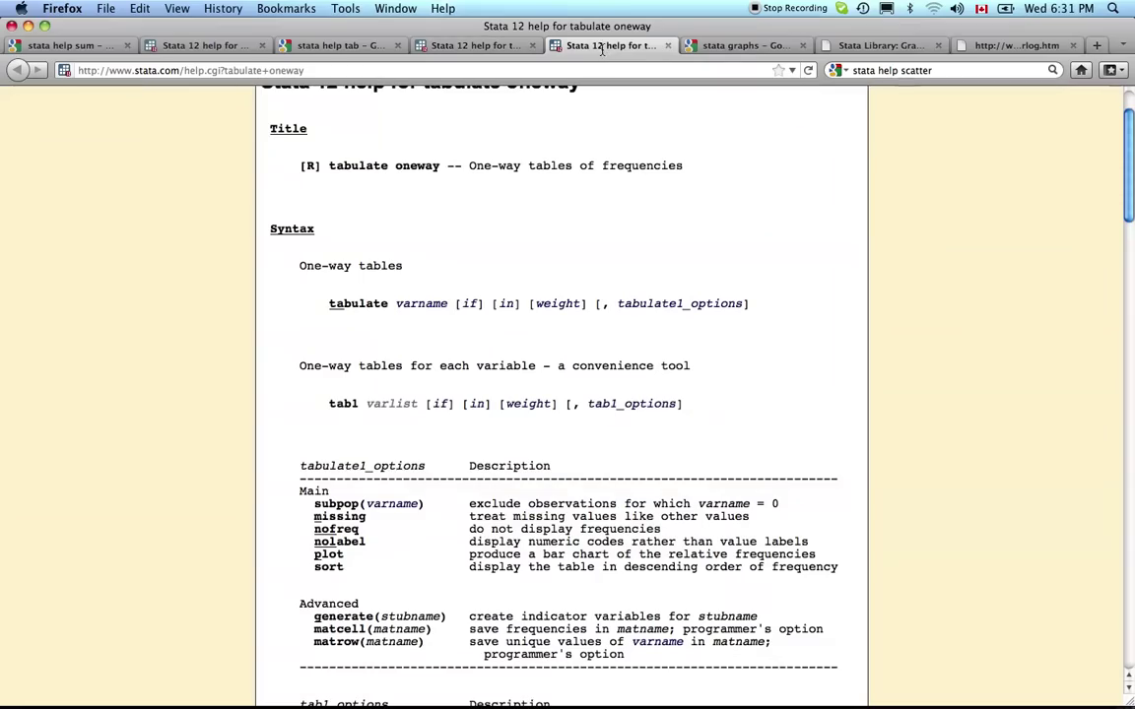
pyautogui.scroll(-5, 512, 295)
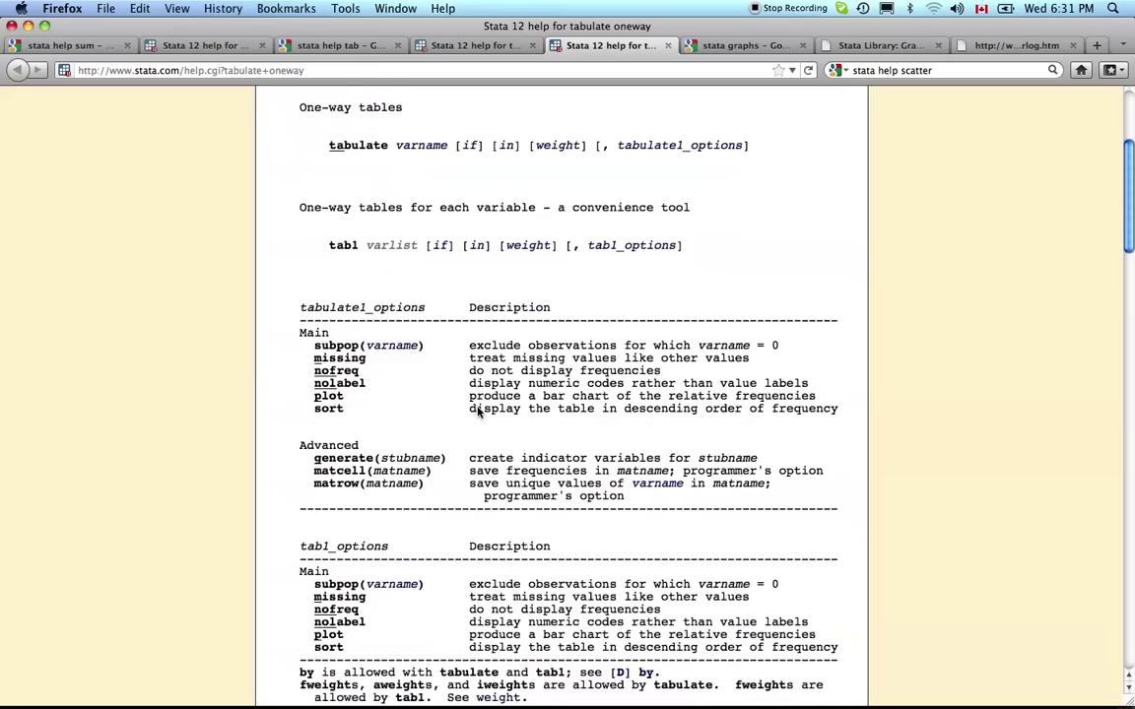
pyautogui.scroll(-20, 478, 412)
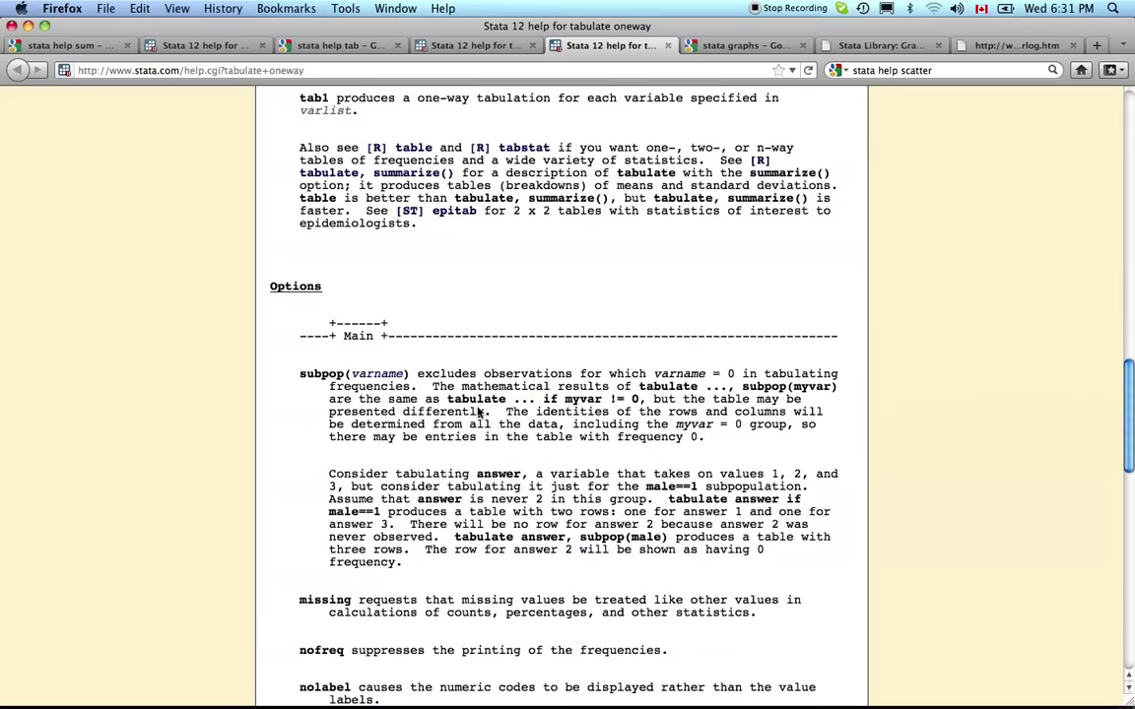
pyautogui.scroll(-20, 479, 413)
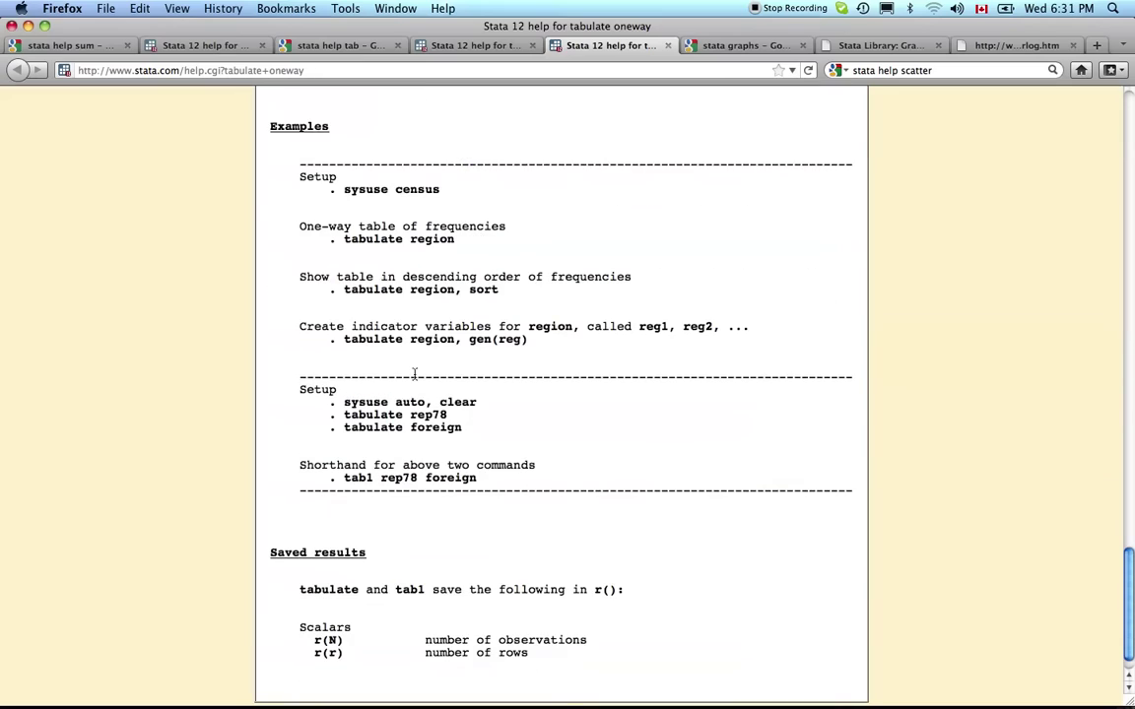
pyautogui.scroll(20, 415, 374)
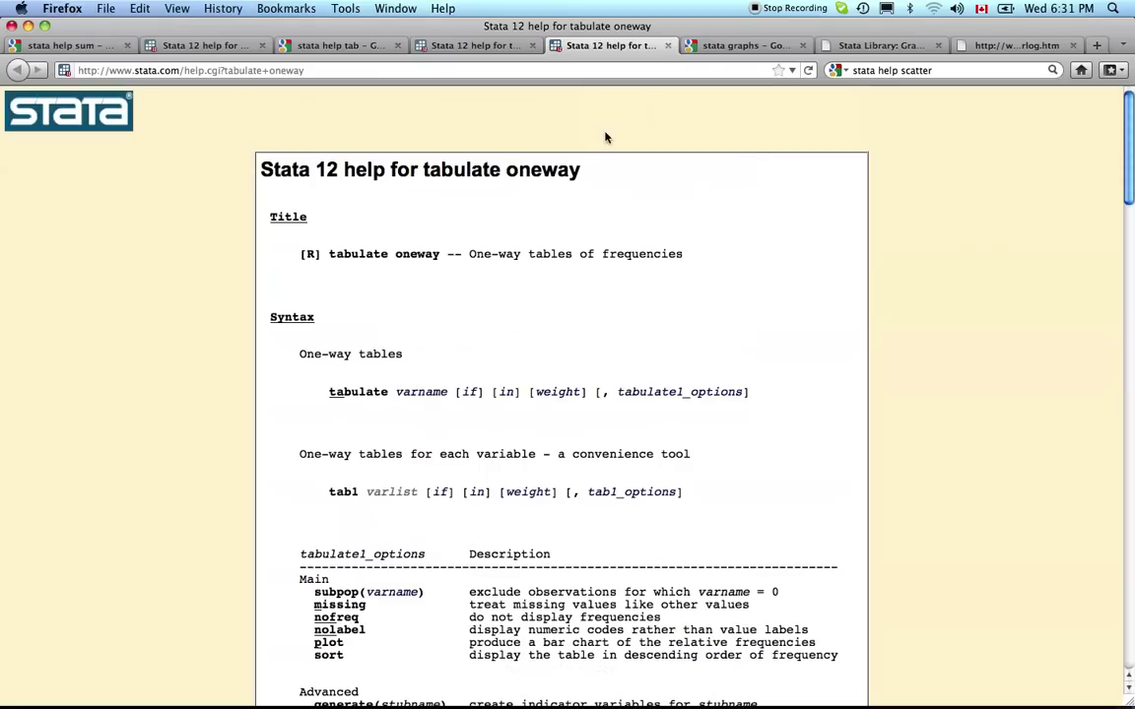
# - Browse the Stata Library Graph Examples gallery and log-scale scatter example, then return to Stata
pyautogui.click(717, 45)
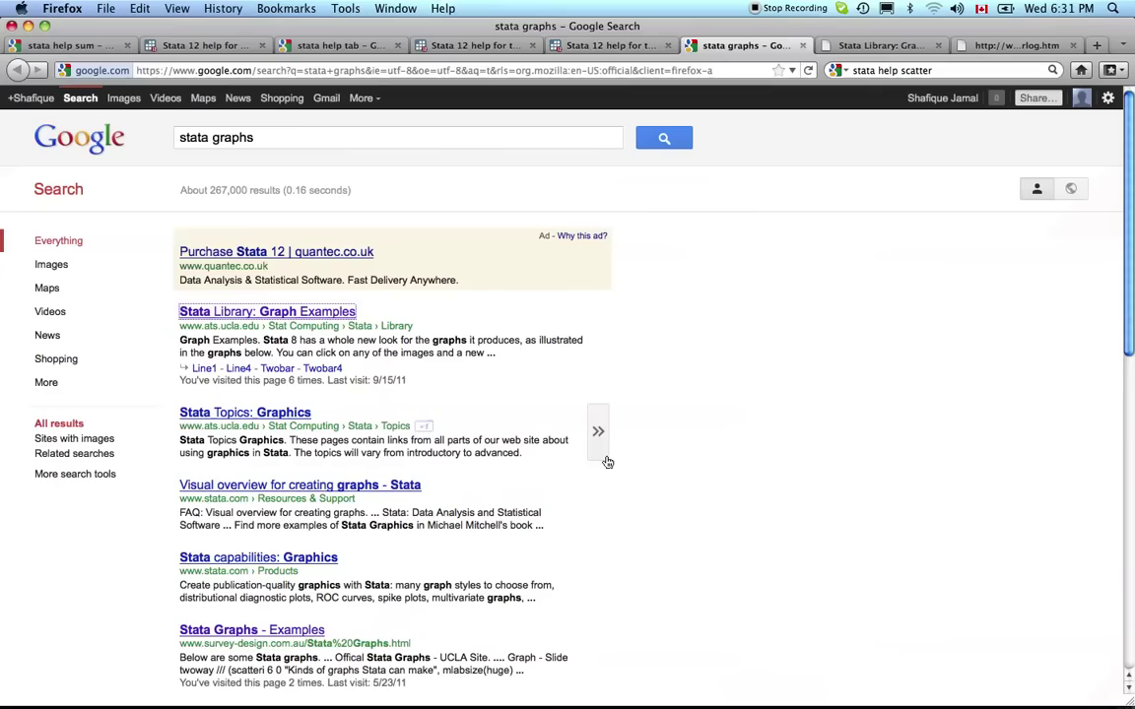
pyautogui.click(302, 314)
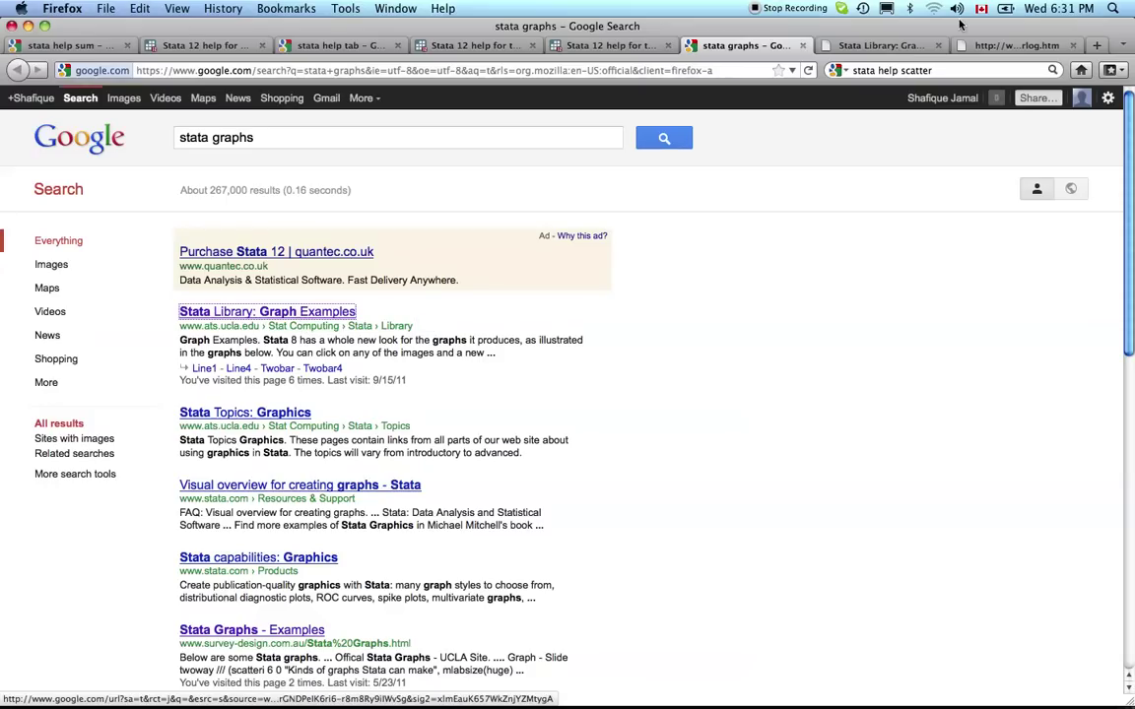
pyautogui.click(882, 46)
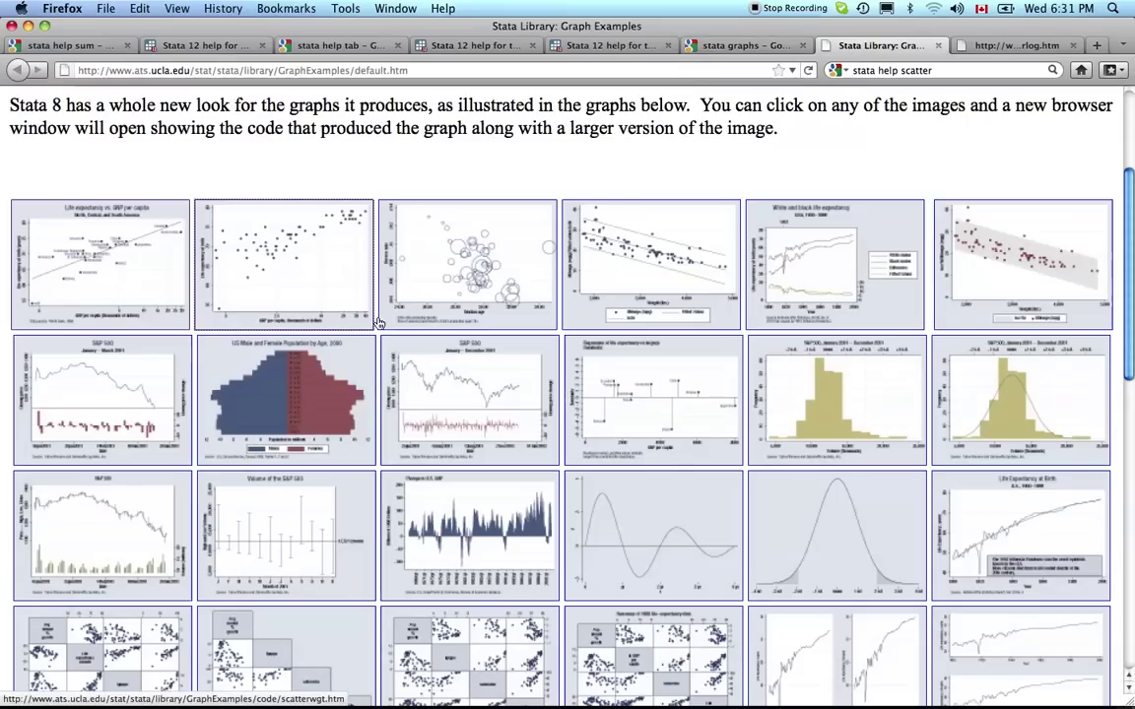
pyautogui.scroll(-3, 671, 461)
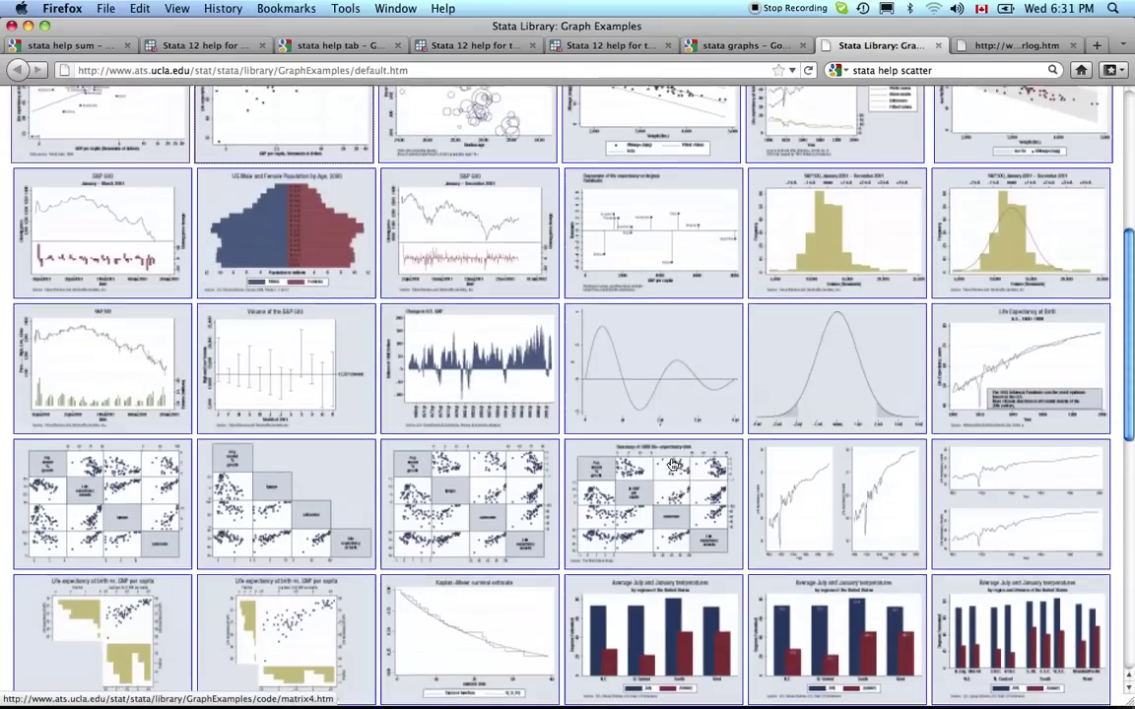
pyautogui.scroll(5, 671, 463)
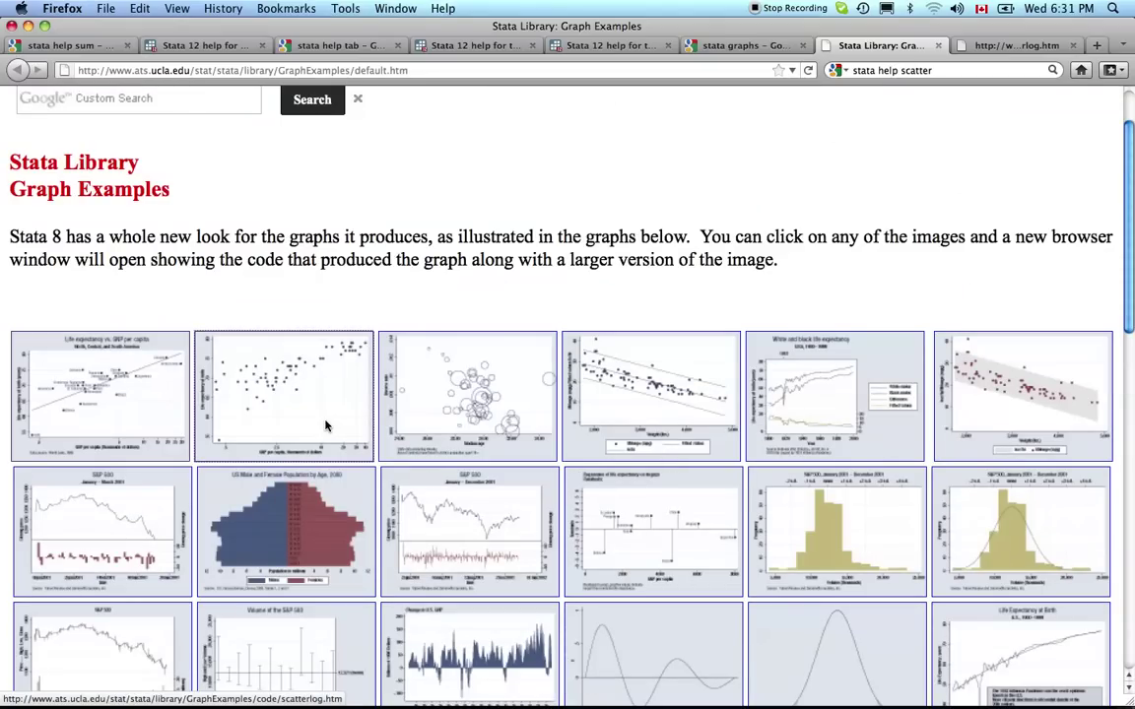
pyautogui.click(969, 49)
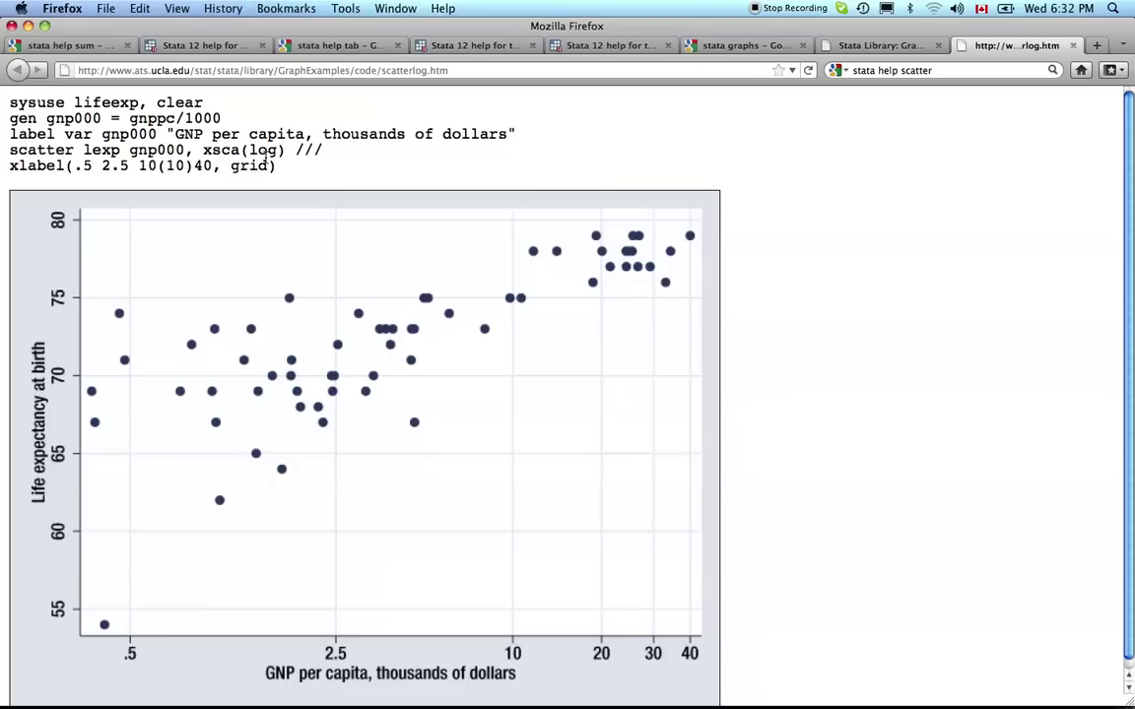
pyautogui.press('super+Tab')
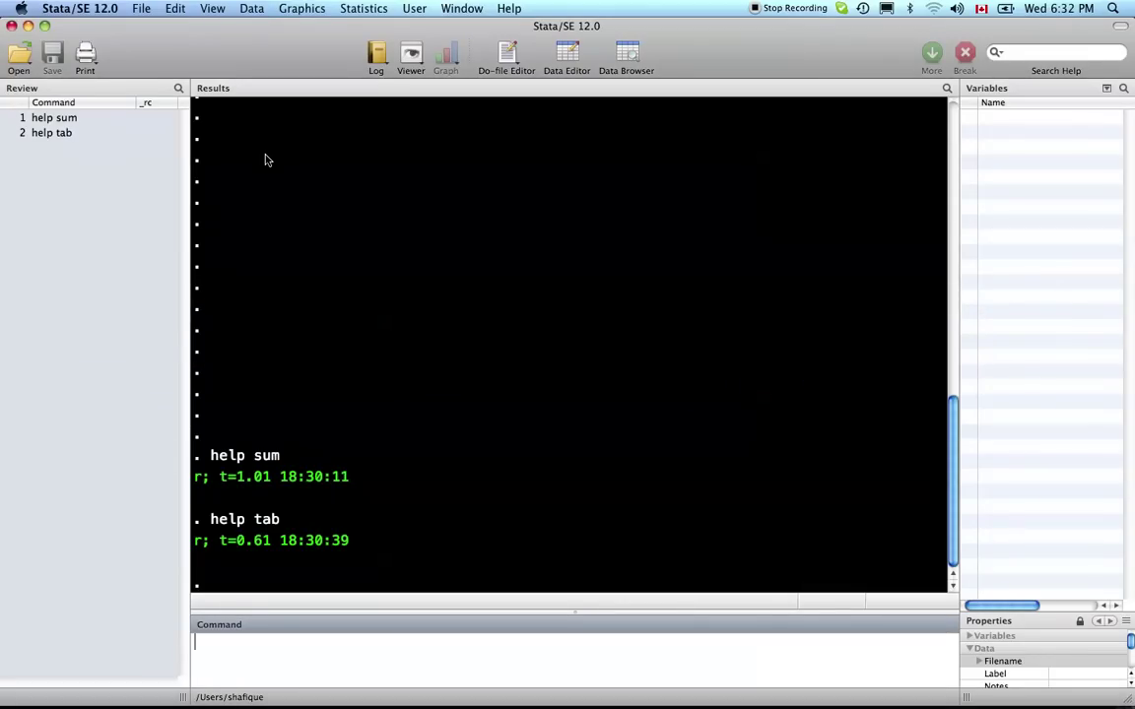
# - Start a new do-file with the lines clear and set mem 200m
pyautogui.click(508, 61)
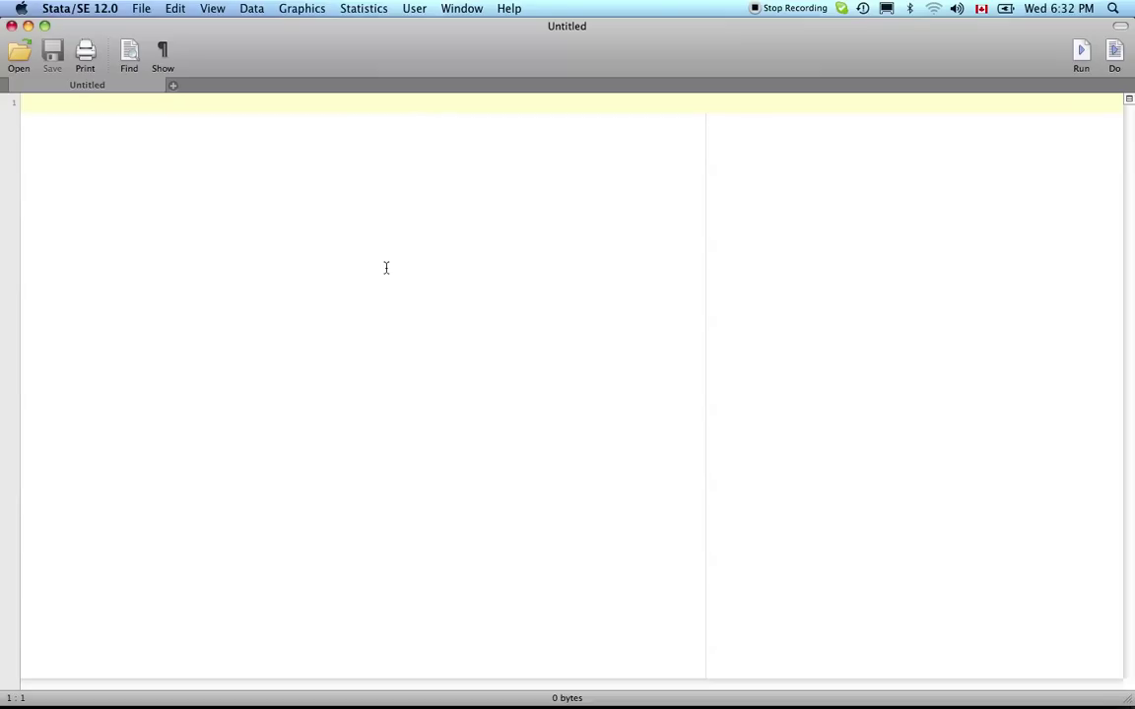
pyautogui.write('clear')
pyautogui.press('Return')
pyautogui.write('set mem')
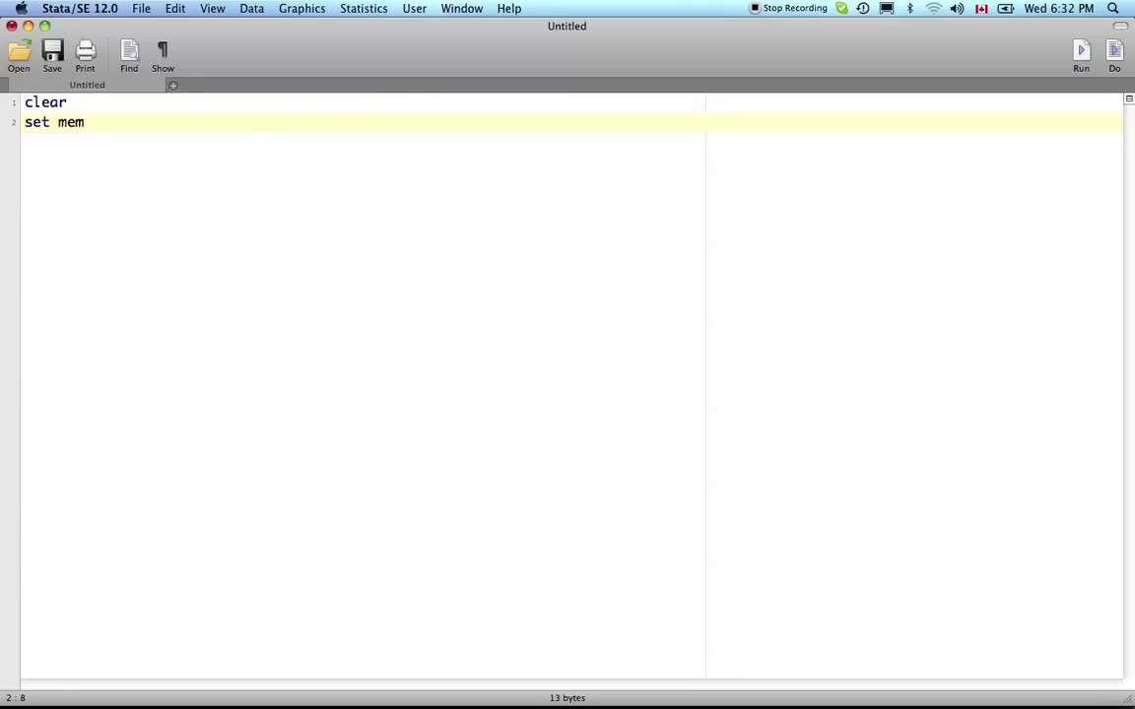
pyautogui.write(' 200m')
pyautogui.press('Return')
# - Add a commented-out // #delimit ; line below set mem 200m
pyautogui.click(66, 103)
pyautogui.click(127, 123)
pyautogui.press('Return')
pyautogui.write('#del')
pyautogui.write('imit ')
pyautogui.write(';')
pyautogui.press('Left')
pyautogui.press('Left')
pyautogui.write('t')
pyautogui.press('Right')
pyautogui.press('Right')
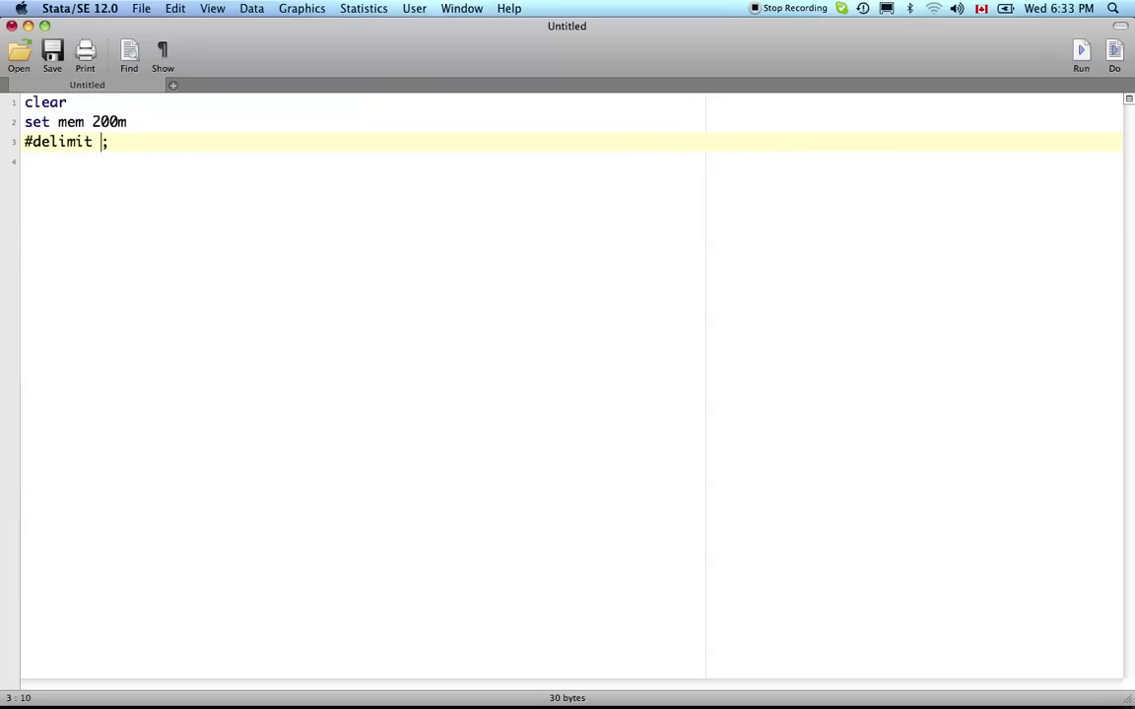
pyautogui.press('Right')
pyautogui.click(25, 161)
pyautogui.write('//')
pyautogui.press('Down')
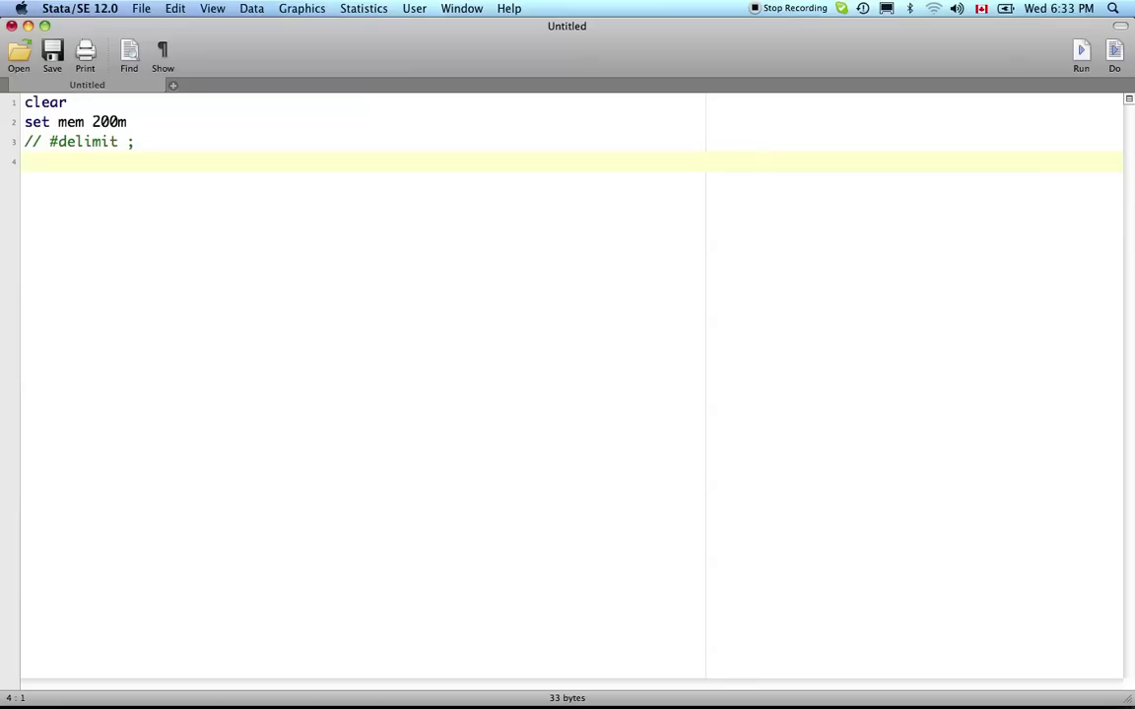
# - Add the line global tutorial_director "" on a new line
pyautogui.press('Return')
pyautogui.write('gloob')
pyautogui.press('BackSpace')
pyautogui.press('BackSpace')
pyautogui.write('bal')
pyautogui.write('tutorial_director')
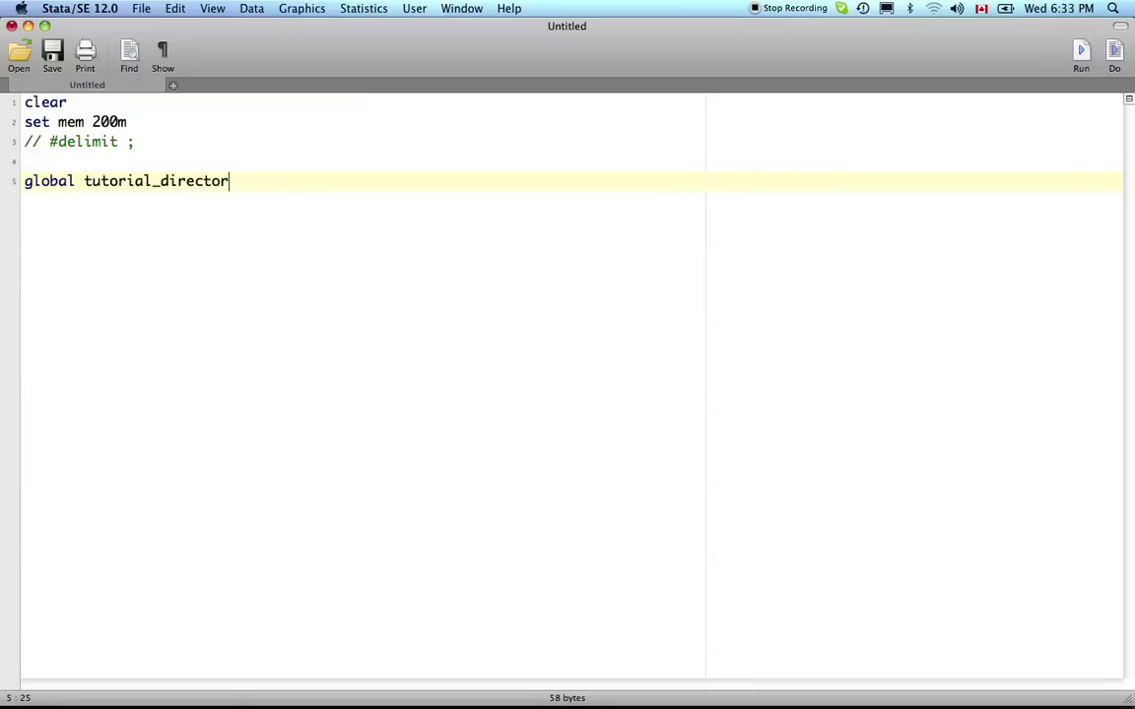
pyautogui.write(' ""')
pyautogui.press('super+Tab')
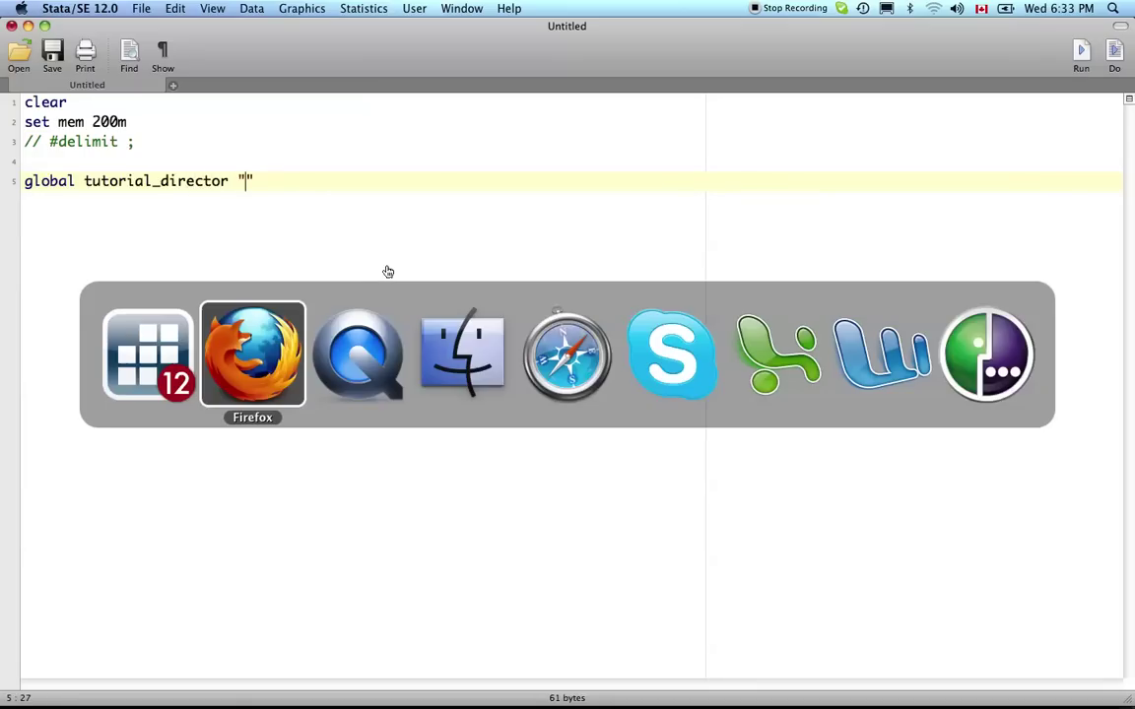
# - Bring Stata's main window forward and run pwd to show the current directory
pyautogui.press('super+Tab')
pyautogui.press('Tab')
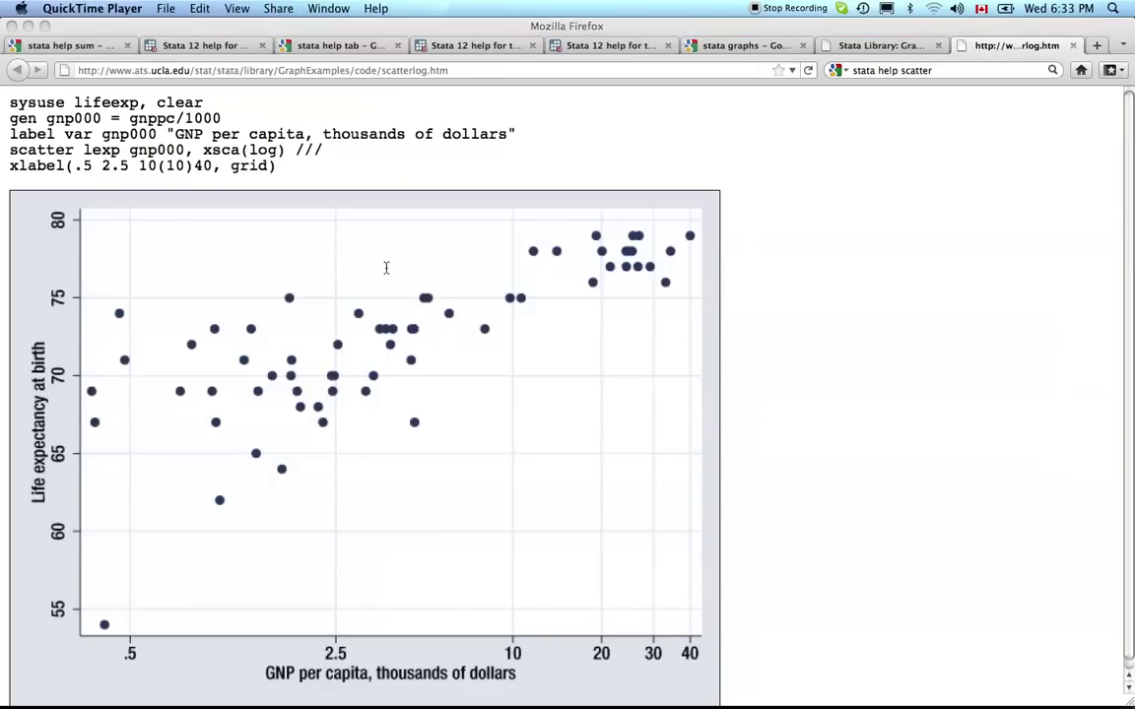
pyautogui.press('super+Tab')
pyautogui.press('super+Tab')
pyautogui.press('super+grave')
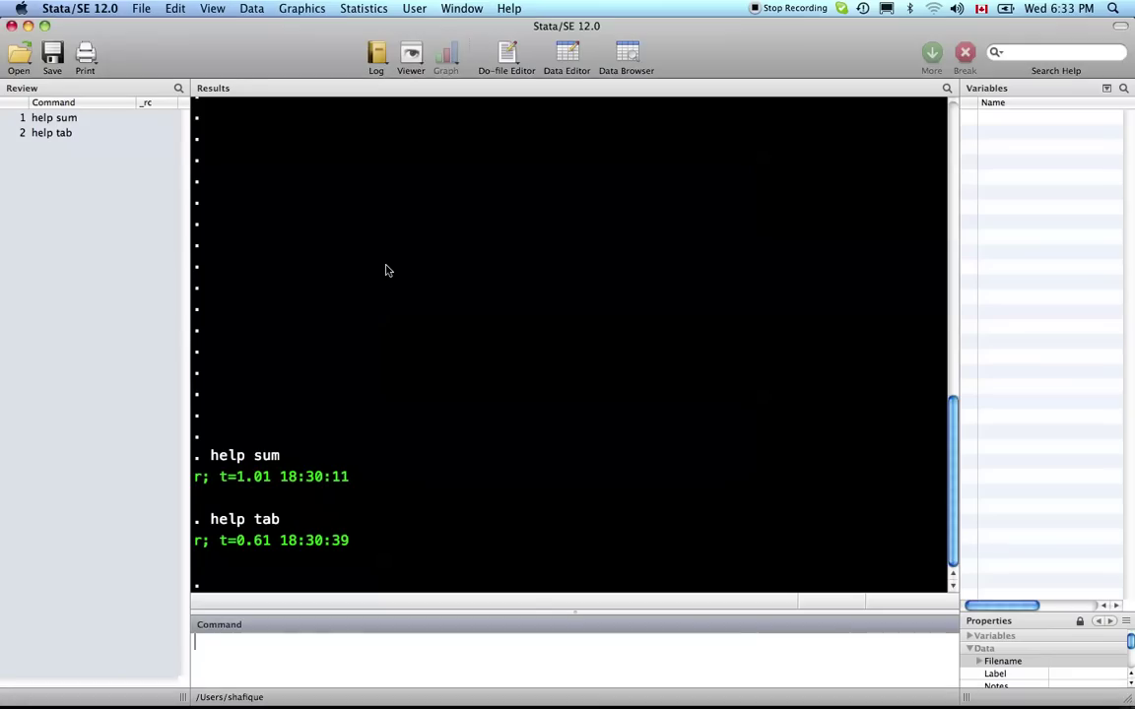
pyautogui.write('pwd')
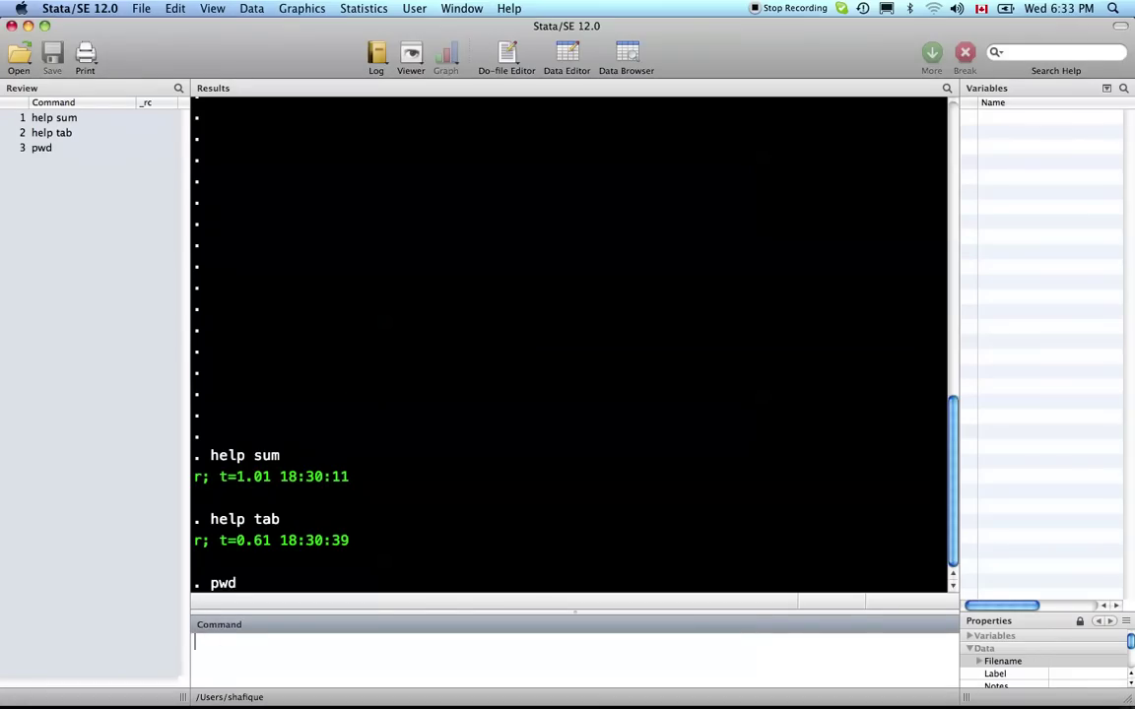
pyautogui.press('Return')
# - Change the working directory with cd allfiles/stata_tutorials
pyautogui.write('cd allfirle')
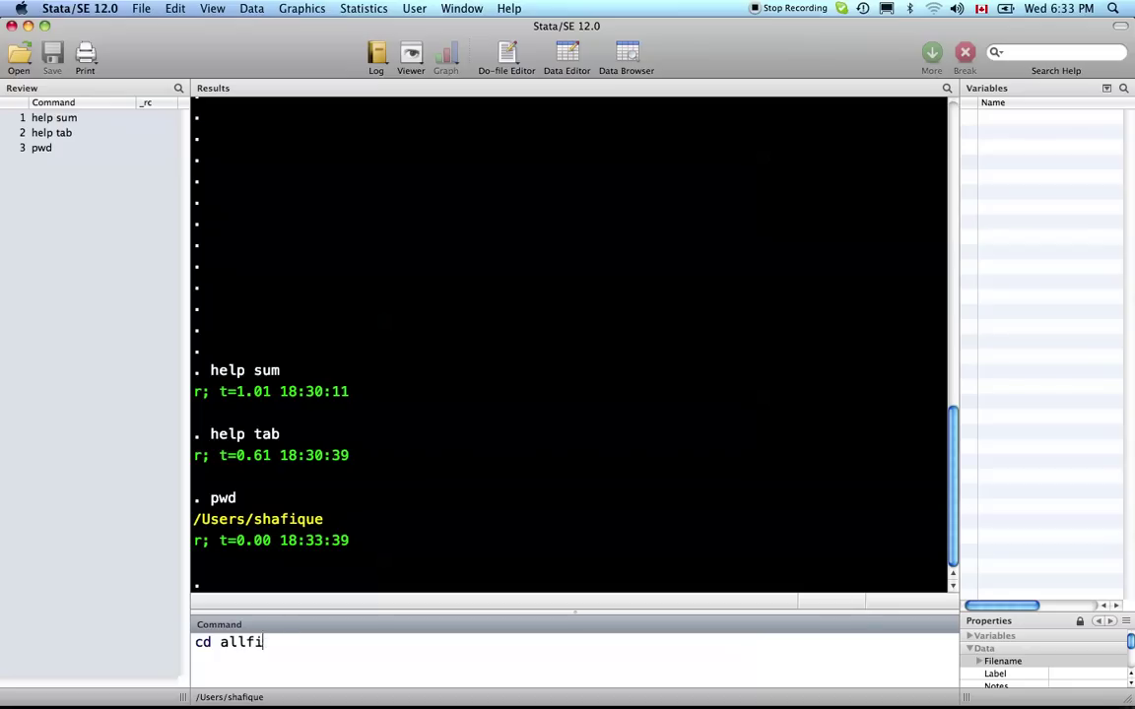
pyautogui.press('BackSpace')
pyautogui.press('BackSpace')
pyautogui.press('BackSpace')
pyautogui.write('les/stata_tur')
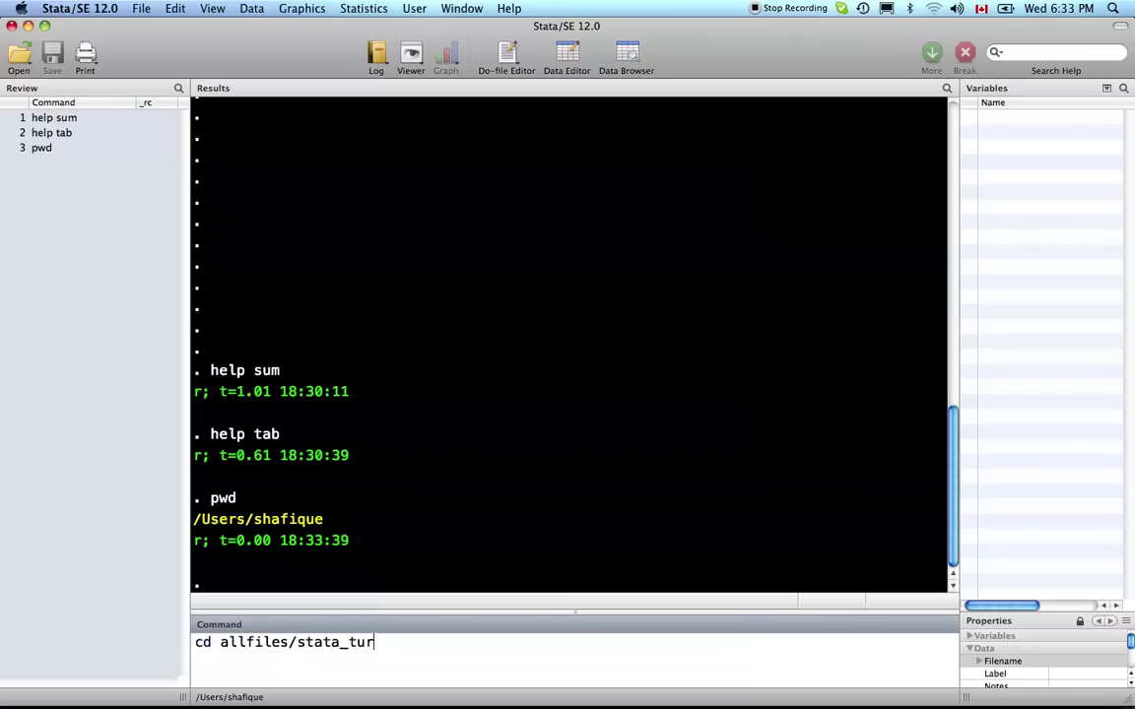
pyautogui.press('BackSpace')
pyautogui.write('torials')
pyautogui.press('Return')
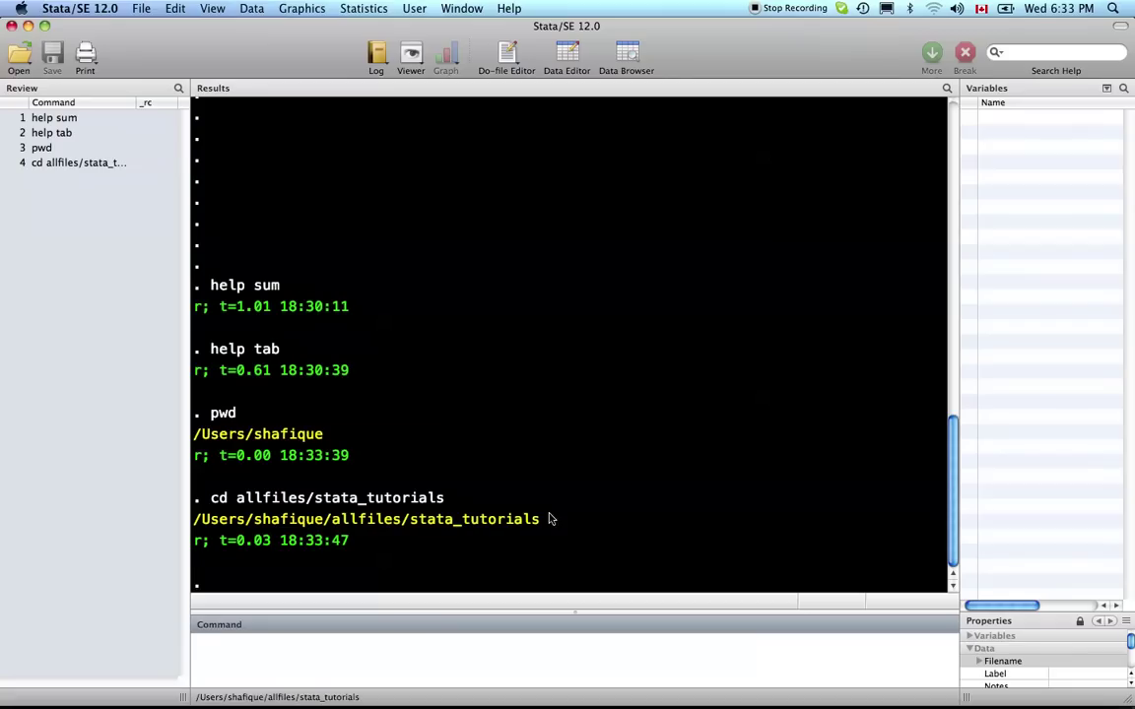
# - Copy the printed stata_tutorials path and return to the do-file
pyautogui.moveTo(549, 519); pyautogui.dragTo(196, 529)
pyautogui.press('super+c')
pyautogui.press('super+grave')
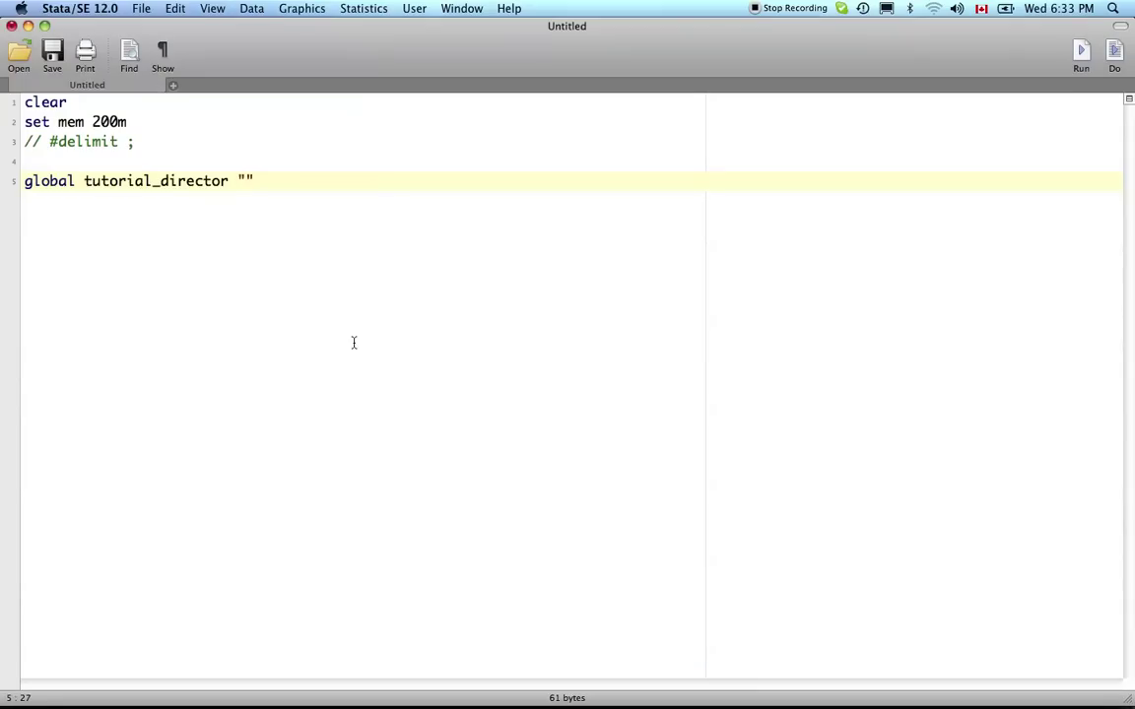
# - Paste the stata_tutorials path inside the quotes of the global tutorial_director line
pyautogui.press('super+v')
pyautogui.press('Right')
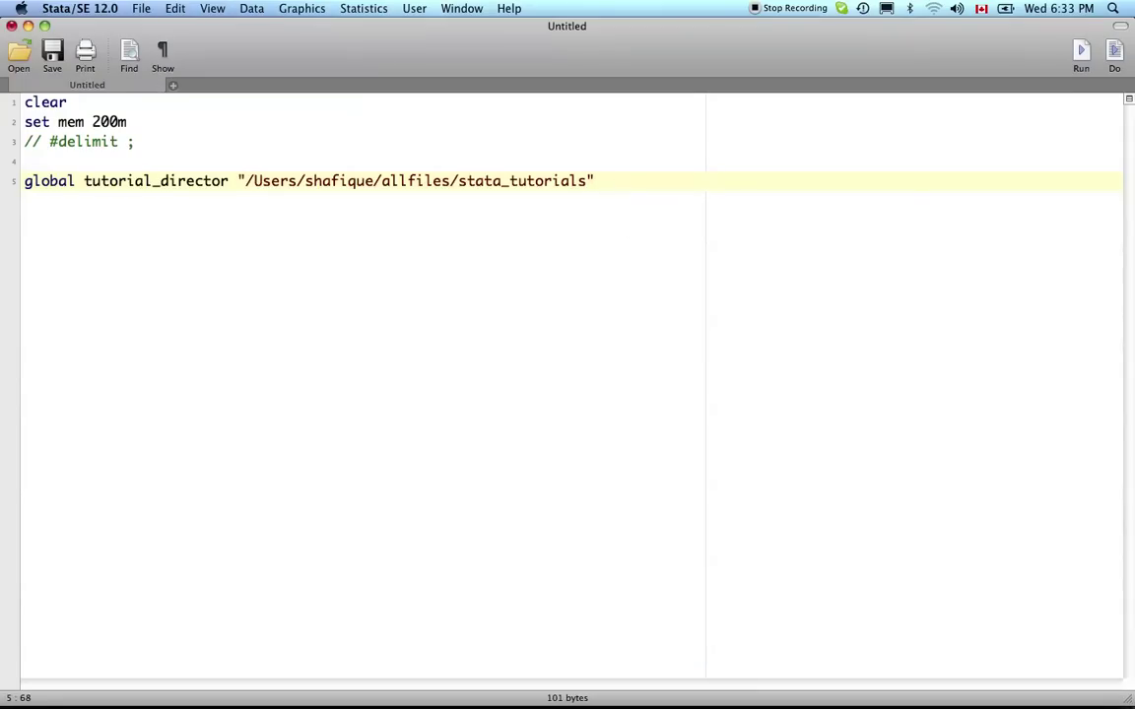
pyautogui.press('Return')
pyautogui.press('Return')
# - Add the line cd `"$tutorial_director"' below the global definition
pyautogui.click(83, 180)
pyautogui.press('Down')
pyautogui.write('cd ')
pyautogui.write('$')
pyautogui.hotkey('shift', 'Left')
pyautogui.write('`"')
pyautogui.press('Right')
pyautogui.doubleClick(128, 184)
pyautogui.press('super+c')
pyautogui.click(119, 200)
pyautogui.press('super+v')
pyautogui.write('"\'')
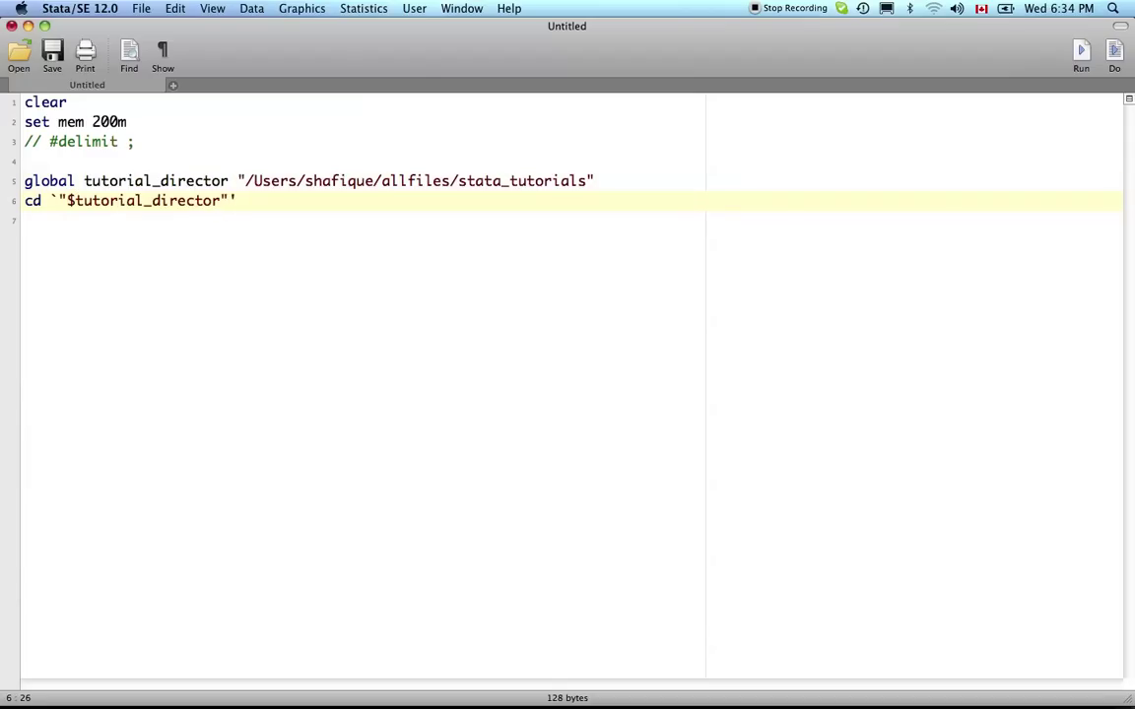
pyautogui.press('Return')
# - Add a sysuse auto, clear line after a blank line
pyautogui.click(25, 221)
pyautogui.press('Return')
pyautogui.write('sysuse auto, clear')
pyautogui.press('Return')
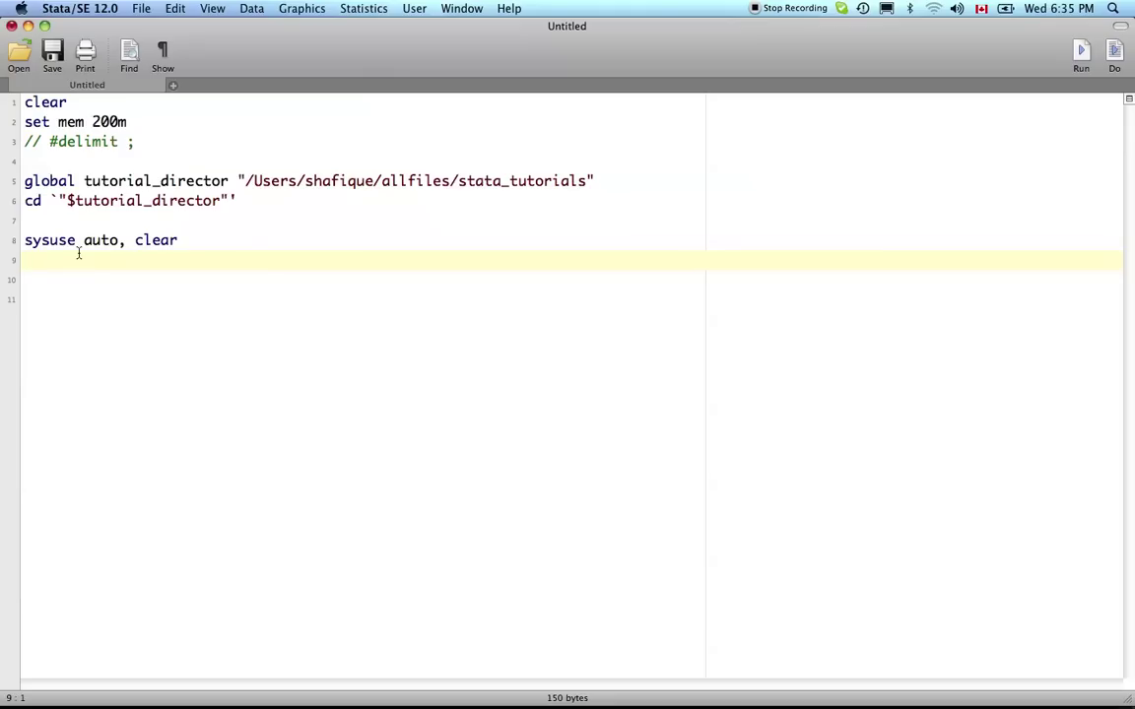
# - Save the do-file under the name tutorial_2 in the stata_tutorials folder
pyautogui.press('super+s')
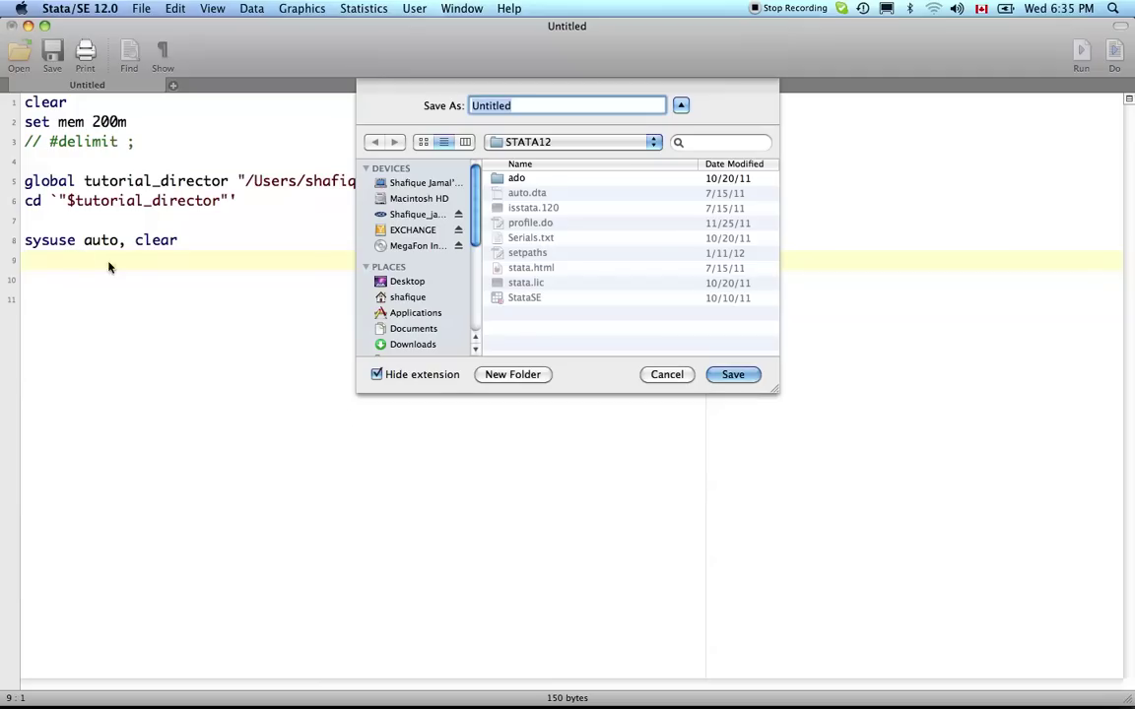
pyautogui.scroll(-2, 448, 296)
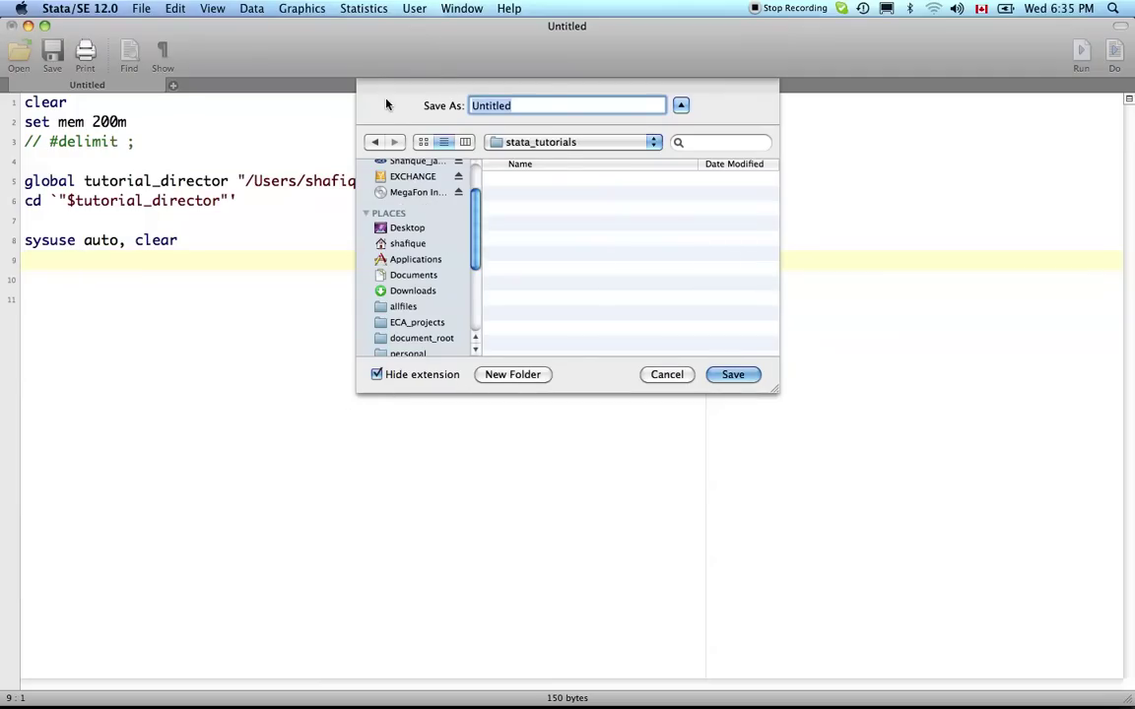
pyautogui.write('tutorial_2')
pyautogui.press('Return')
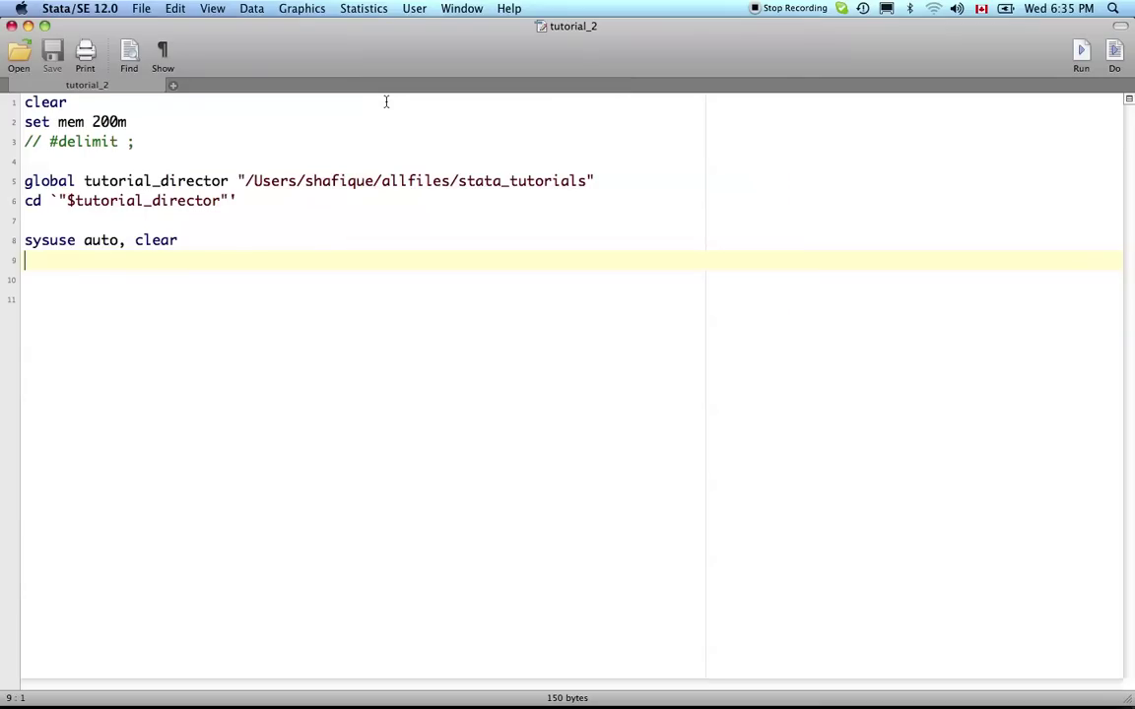
# - Insert a 'log using' line above sysuse whose quoted path uses the $tutorial_director global
pyautogui.click(25, 221)
pyautogui.press('Return')
pyautogui.press('Up')
pyautogui.press('Return')
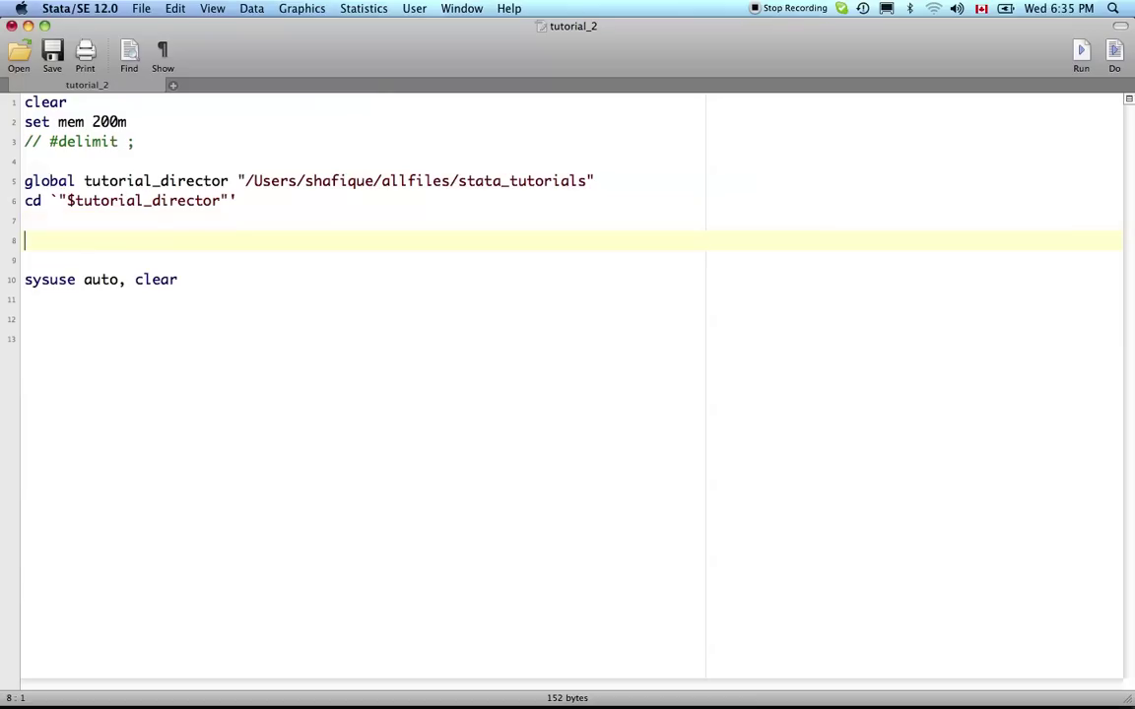
pyautogui.write('log using')
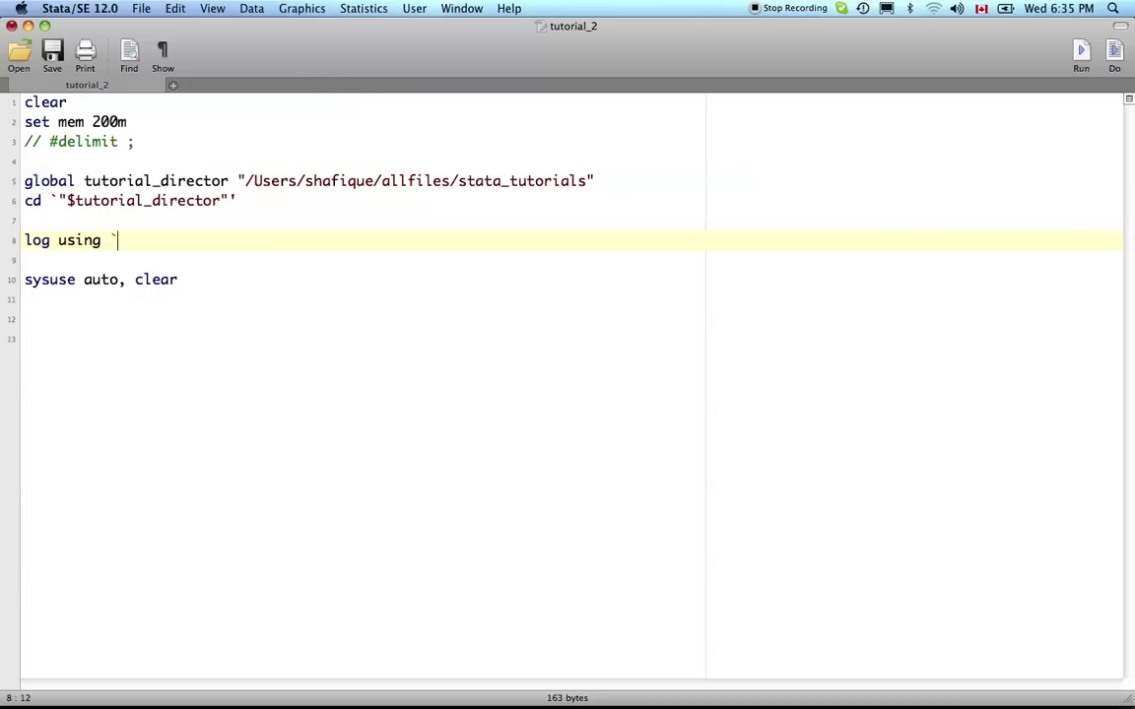
pyautogui.write('""\'')
pyautogui.doubleClick(149, 200)
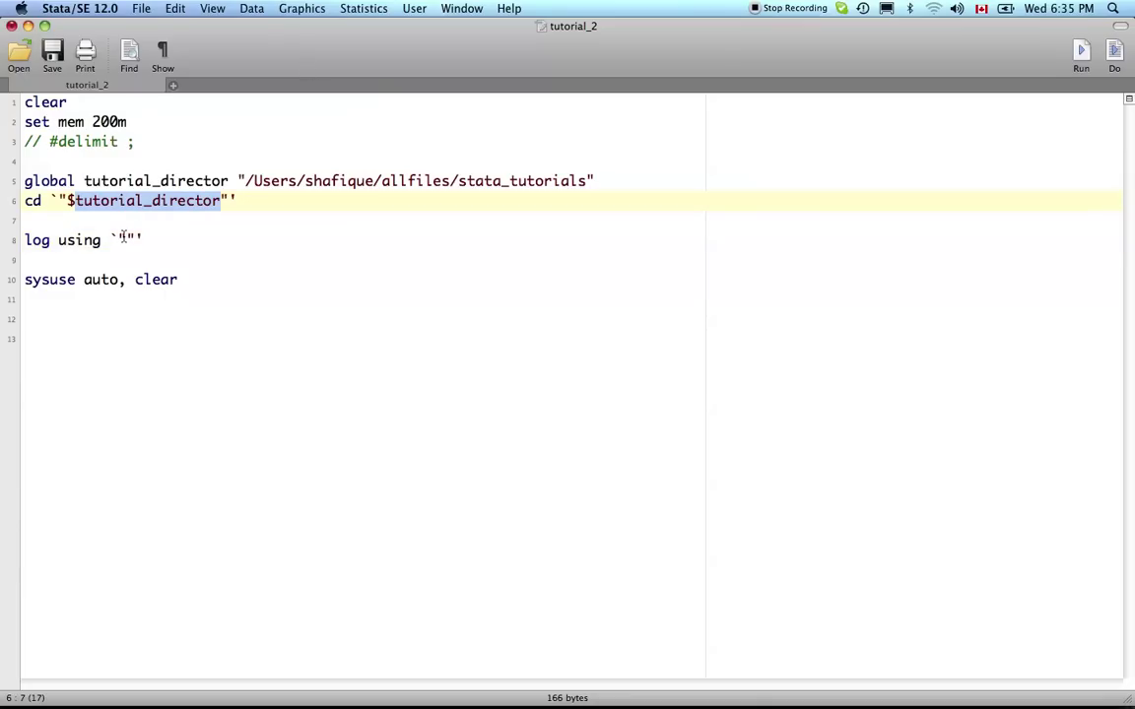
pyautogui.press('super+c')
pyautogui.click(123, 239)
pyautogui.press('super+v')
pyautogui.click(127, 240)
pyautogui.write('$')
pyautogui.click(281, 239)
# - Rename the global to tutorial_directory and complete the log path as $tutorial_directory/tutorial2.log
pyautogui.click(205, 181)
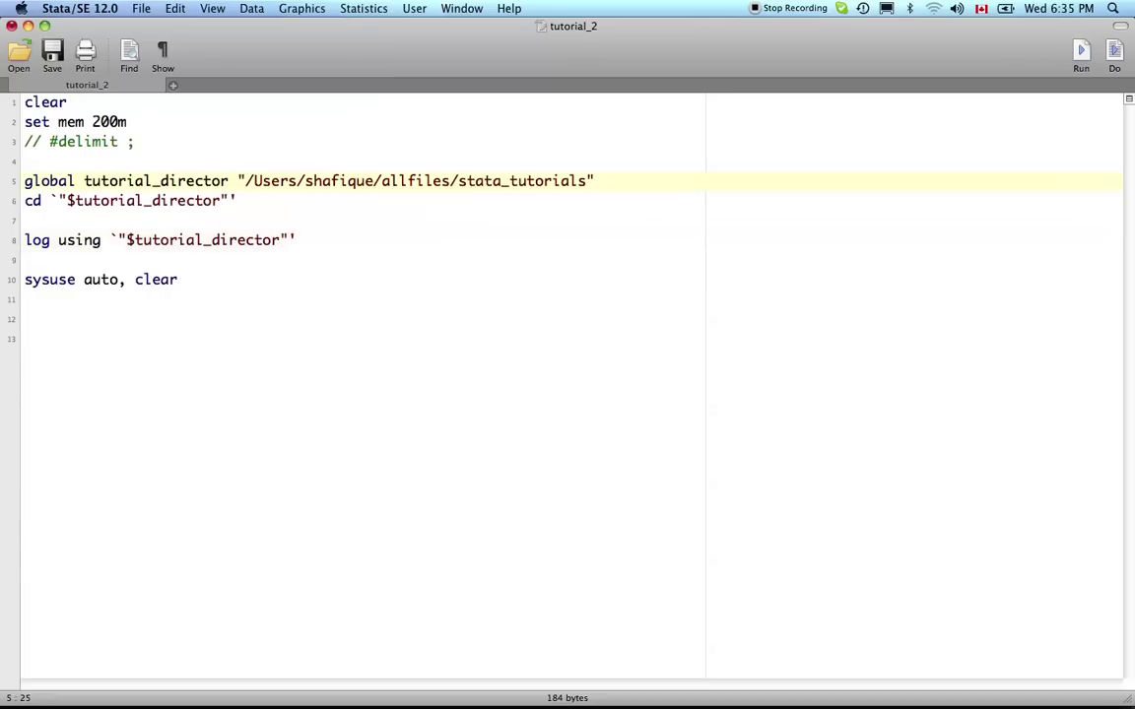
pyautogui.write('y')
pyautogui.press('Down')
pyautogui.write('y')
pyautogui.press('Down')
pyautogui.press('Down')
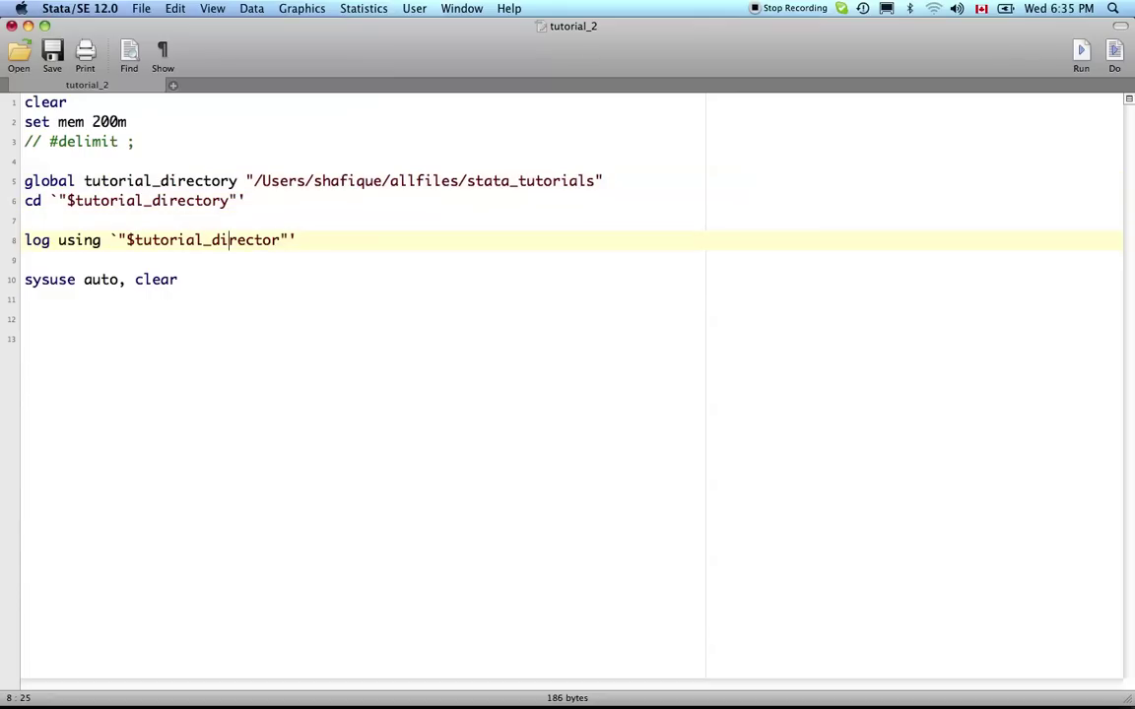
pyautogui.press('Right')
pyautogui.press('Right')
pyautogui.press('Right')
pyautogui.press('Right')
pyautogui.press('Right')
pyautogui.write('y')
pyautogui.write('/tut')
pyautogui.write('orial2.l')
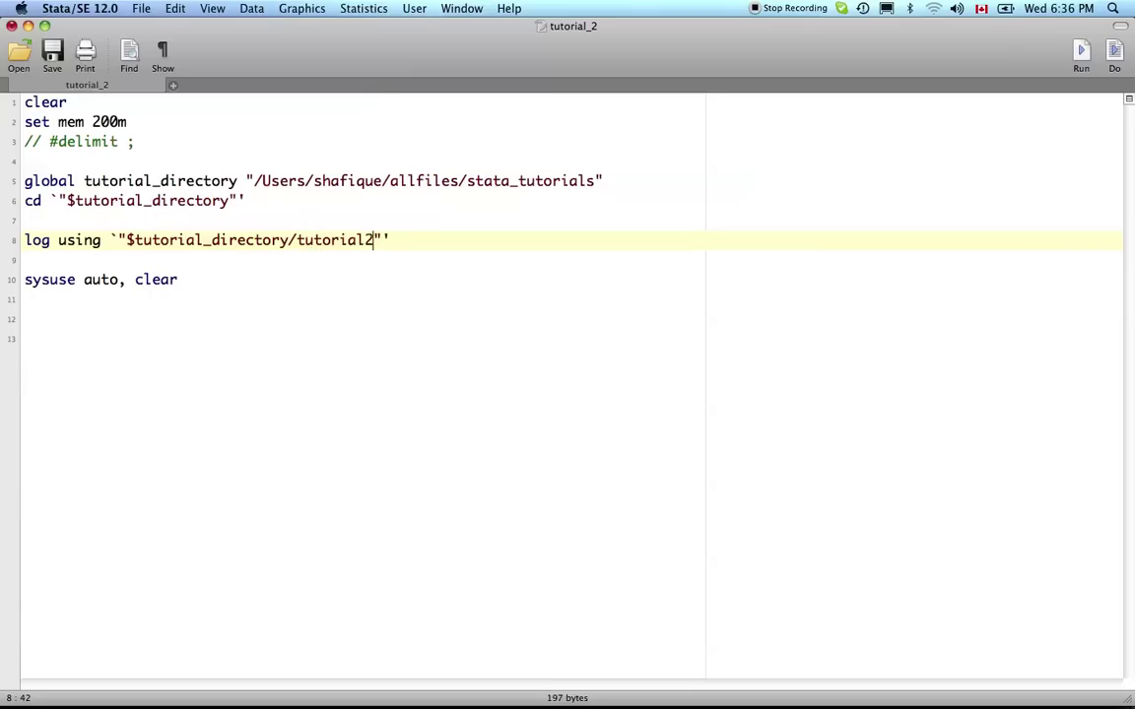
pyautogui.write('og')
# - Add 'log close' after sysuse auto and 'cap log close' before the log line, then save
pyautogui.press('Up')
pyautogui.press('Return')
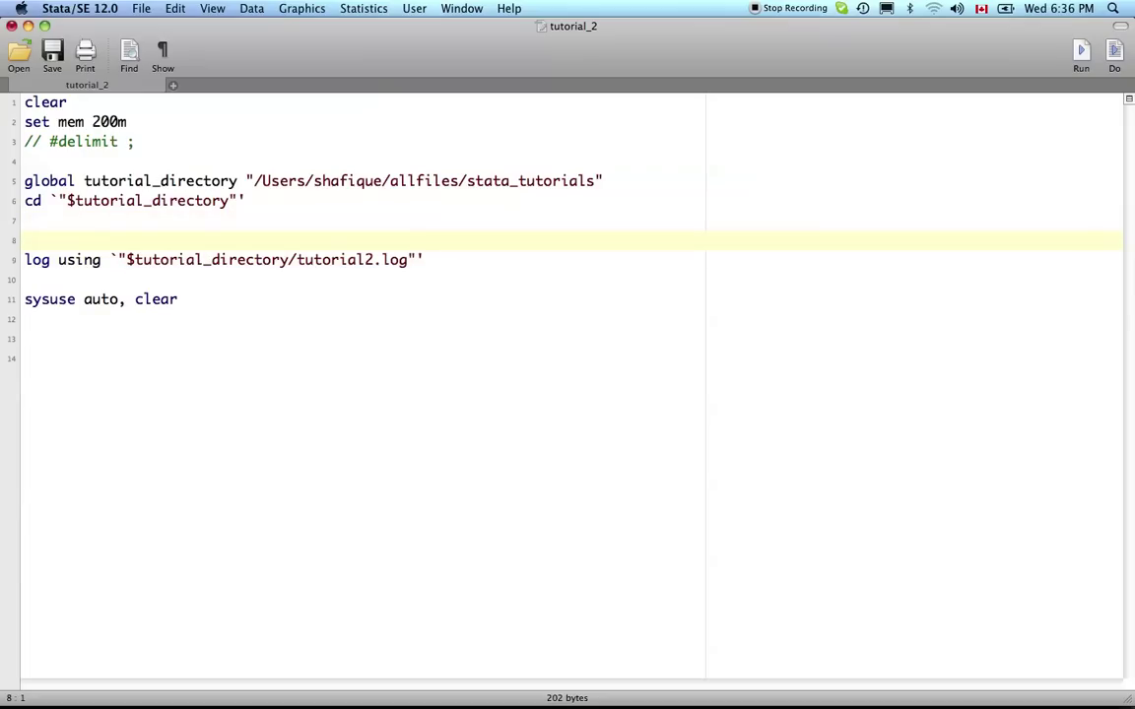
pyautogui.press('Down')
pyautogui.press('Down')
pyautogui.press('Down')
pyautogui.press('Down')
pyautogui.press('Down')
pyautogui.press('Return')
pyautogui.write('log close')
pyautogui.press('Up')
pyautogui.press('Up')
pyautogui.press('Up')
pyautogui.press('Up')
pyautogui.press('Up')
pyautogui.press('Up')
pyautogui.press('Down')
pyautogui.press('Down')
pyautogui.press('Up')
pyautogui.press('Up')
pyautogui.write('cap log close')
pyautogui.press('Left')
pyautogui.press('Left')
pyautogui.press('Left')
pyautogui.press('Left')
pyautogui.press('Left')
pyautogui.press('Left')
pyautogui.press('Left')
pyautogui.press('Left')
pyautogui.press('Left')
pyautogui.press('Left')
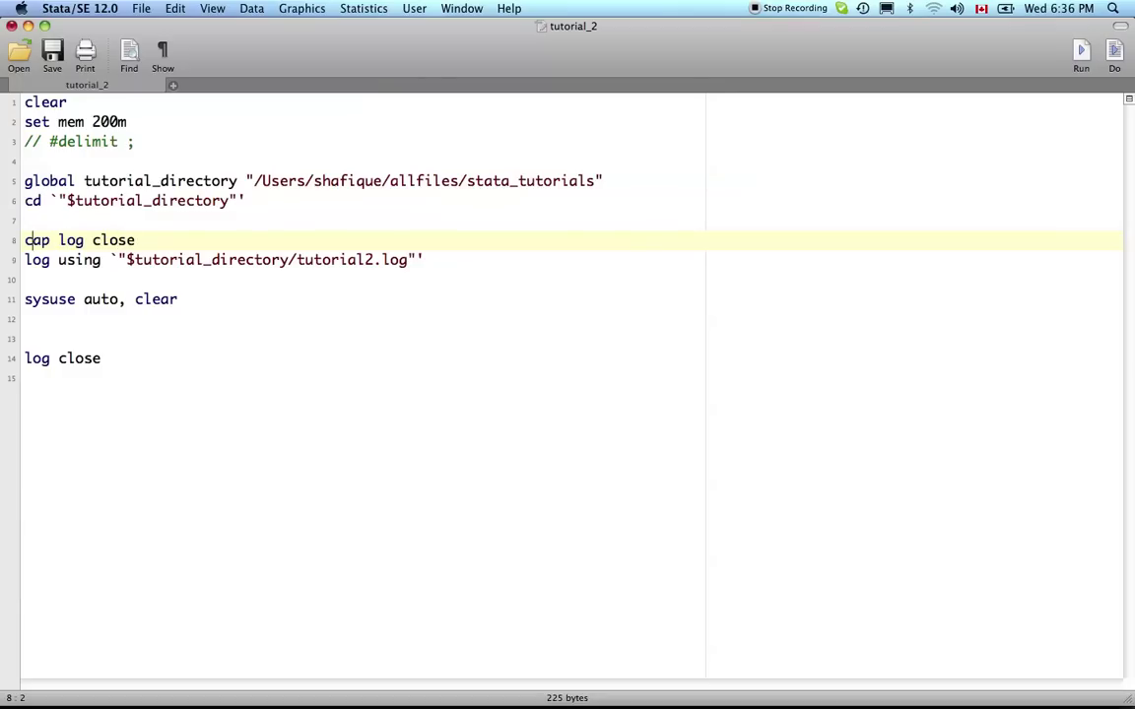
pyautogui.press('Right')
pyautogui.press('Right')
pyautogui.press('Down')
pyautogui.press('Down')
pyautogui.press('Down')
pyautogui.press('Down')
pyautogui.press('Down')
pyautogui.press('super+s')
pyautogui.press('Up')
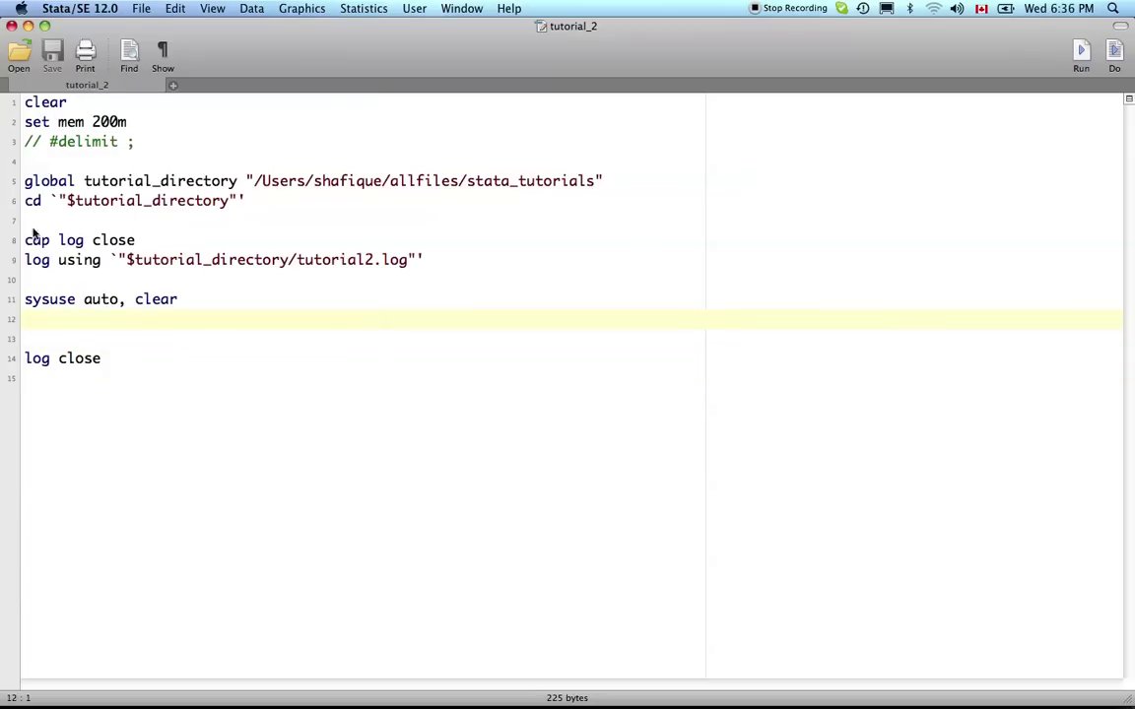
# - Execute the whole tutorial_2 do-file to write tutorial2.log, then switch to Finder
pyautogui.click(219, 8)
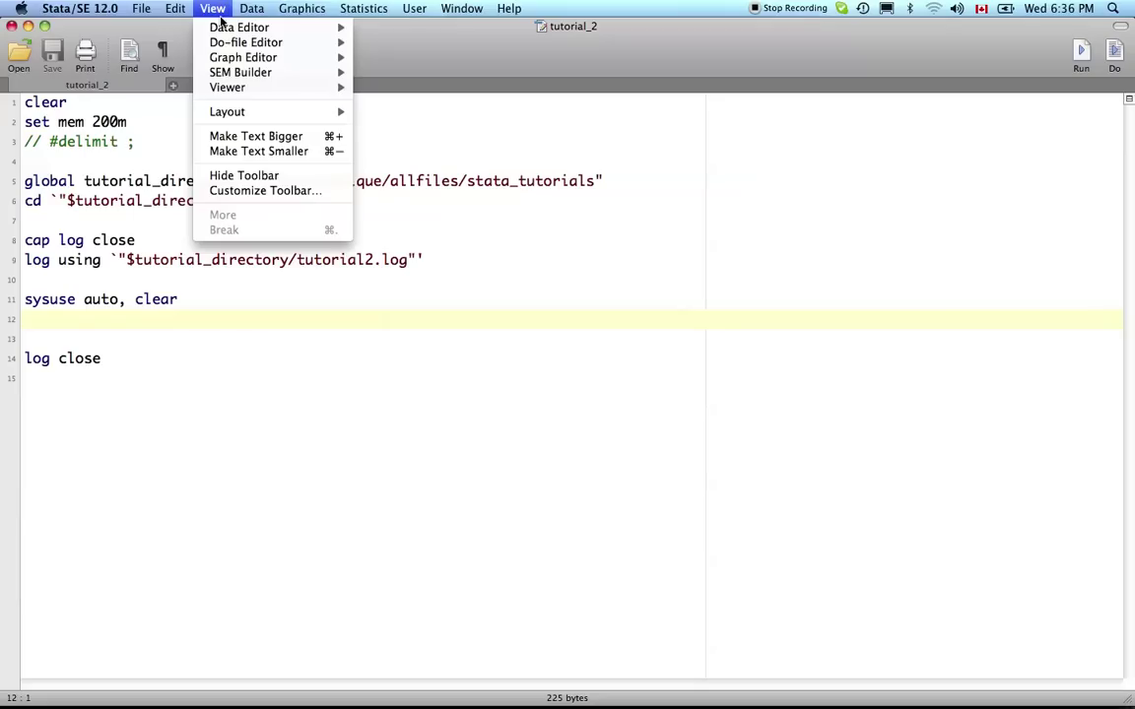
pyautogui.moveTo(202, 44)
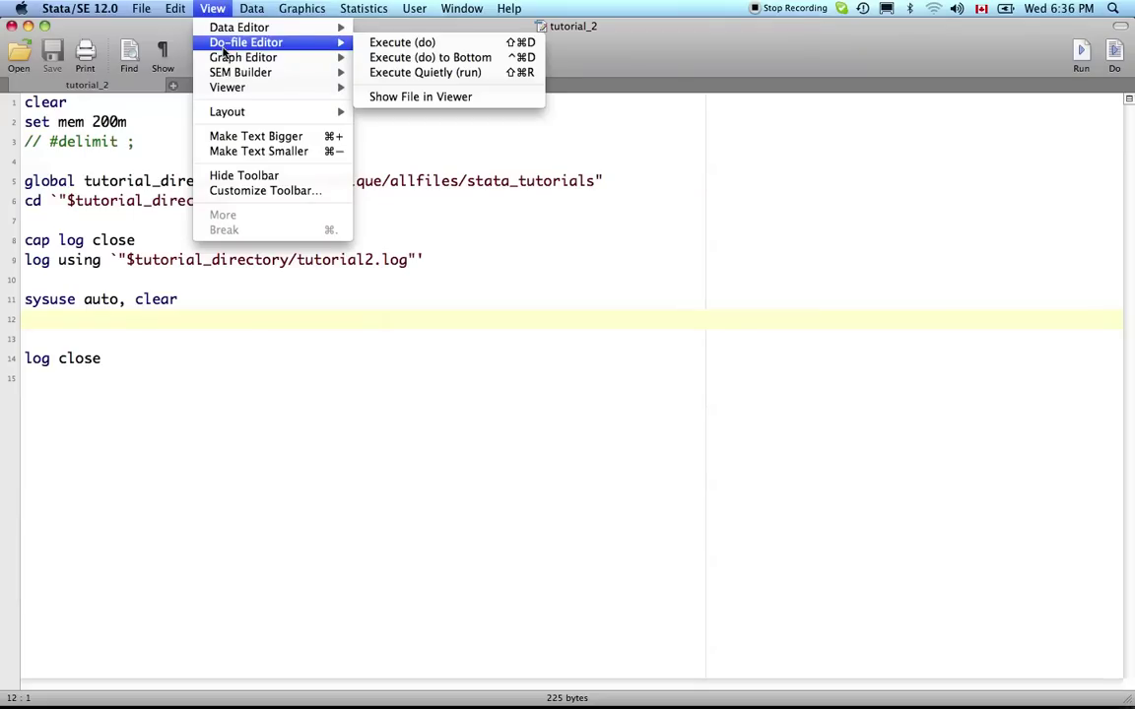
pyautogui.click(409, 44)
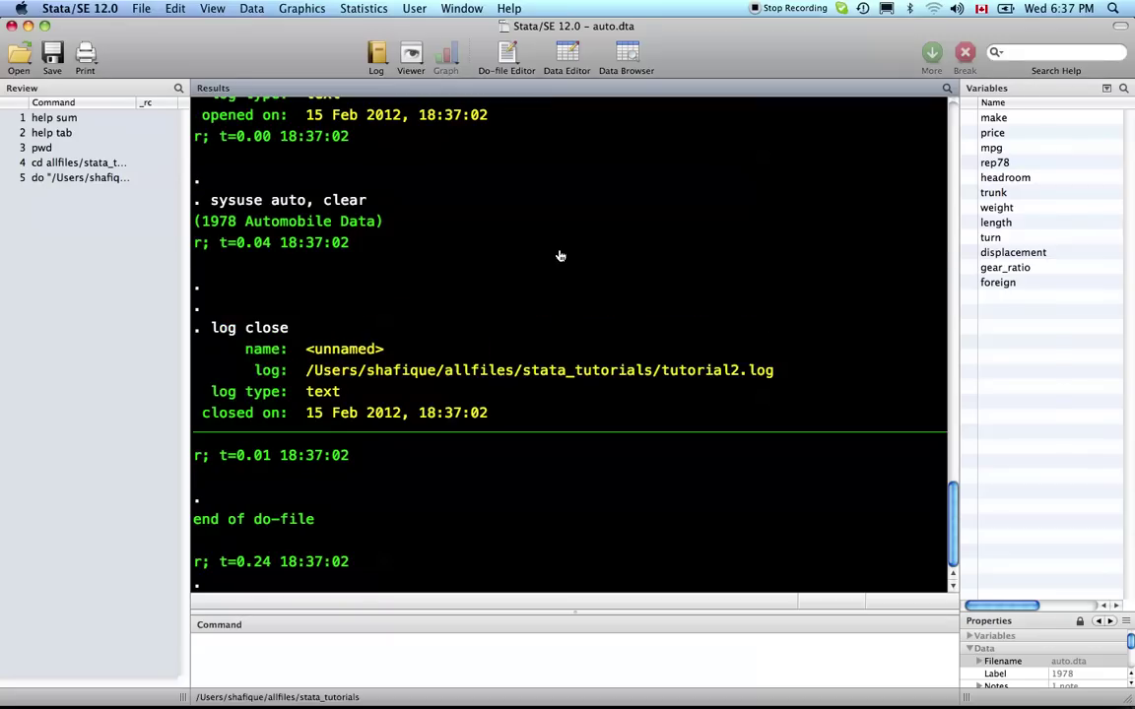
pyautogui.press('super+Tab')
pyautogui.press('super+Tab')
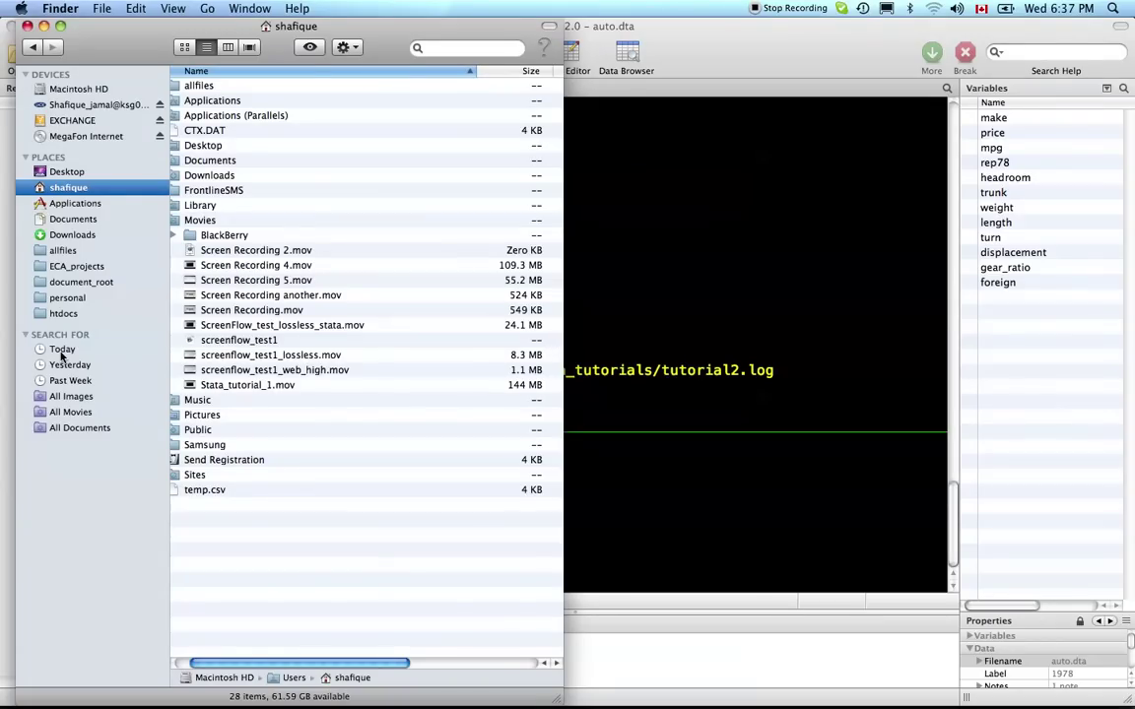
# - Find and select tutorial2.log in allfiles/stata_tutorials, then return to Stata
pyautogui.click(62, 351)
pyautogui.click(62, 250)
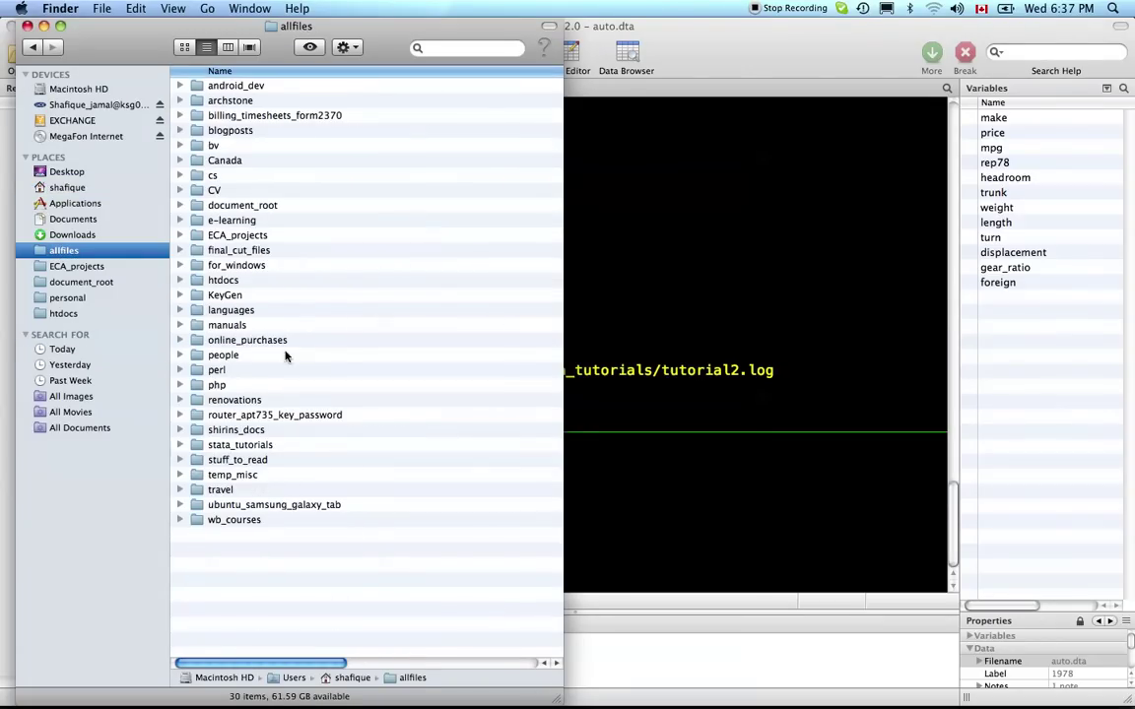
pyautogui.doubleClick(202, 446)
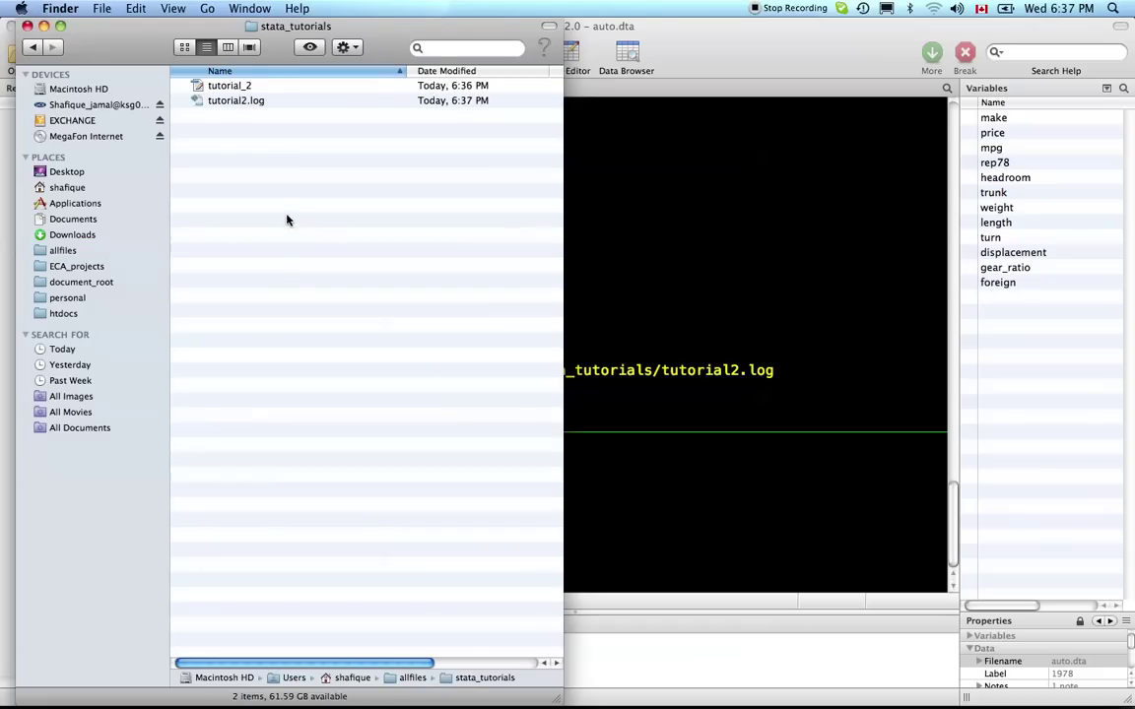
pyautogui.click(217, 102)
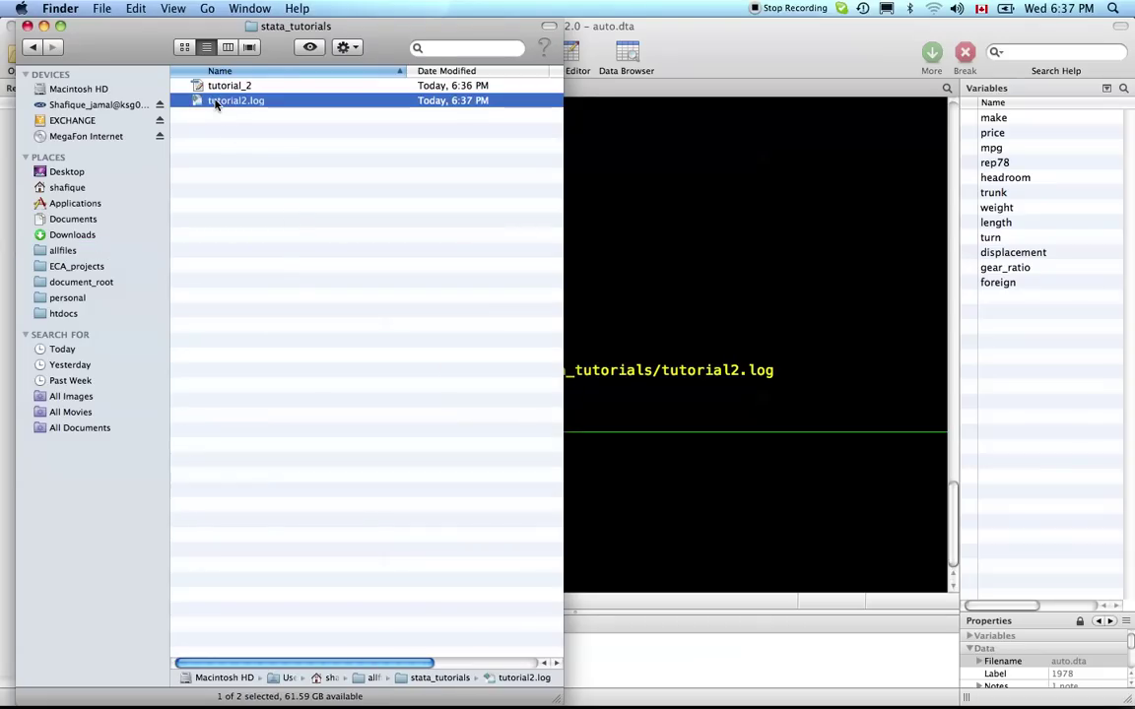
pyautogui.press('super+Tab')
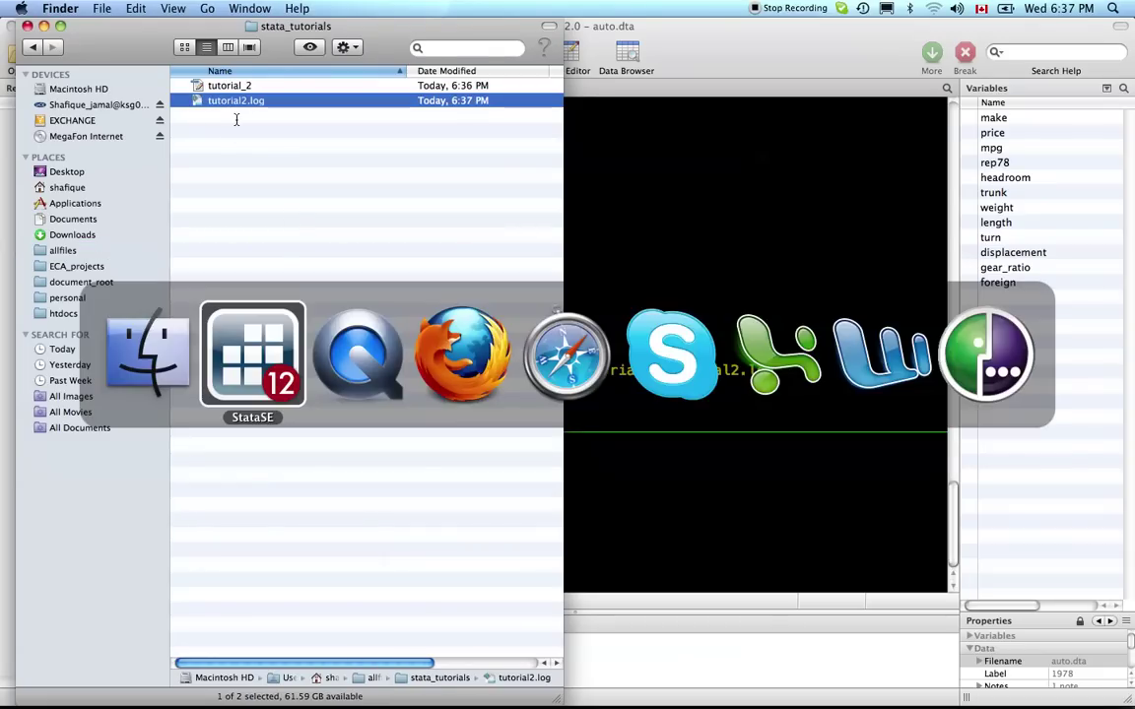
# - Add ', t replace' to the log using line, save, and rerun the do-file
pyautogui.press('super+9')
pyautogui.click(424, 259)
pyautogui.write(', t')
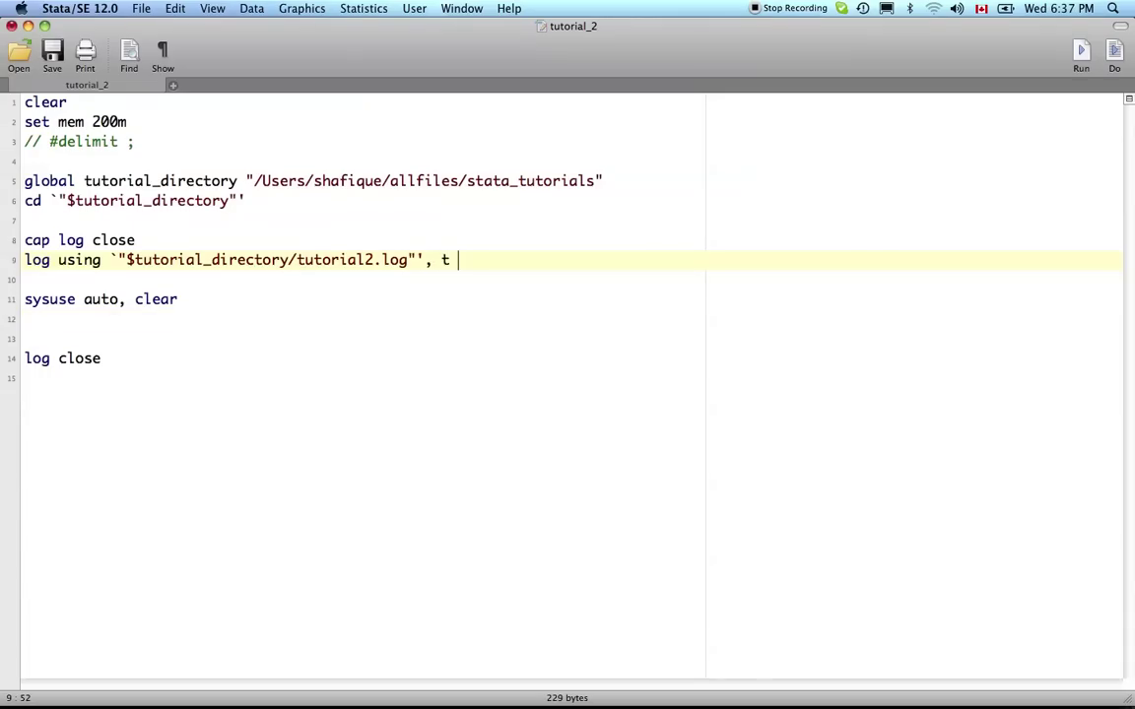
pyautogui.write(' replace')
pyautogui.press('super+s')
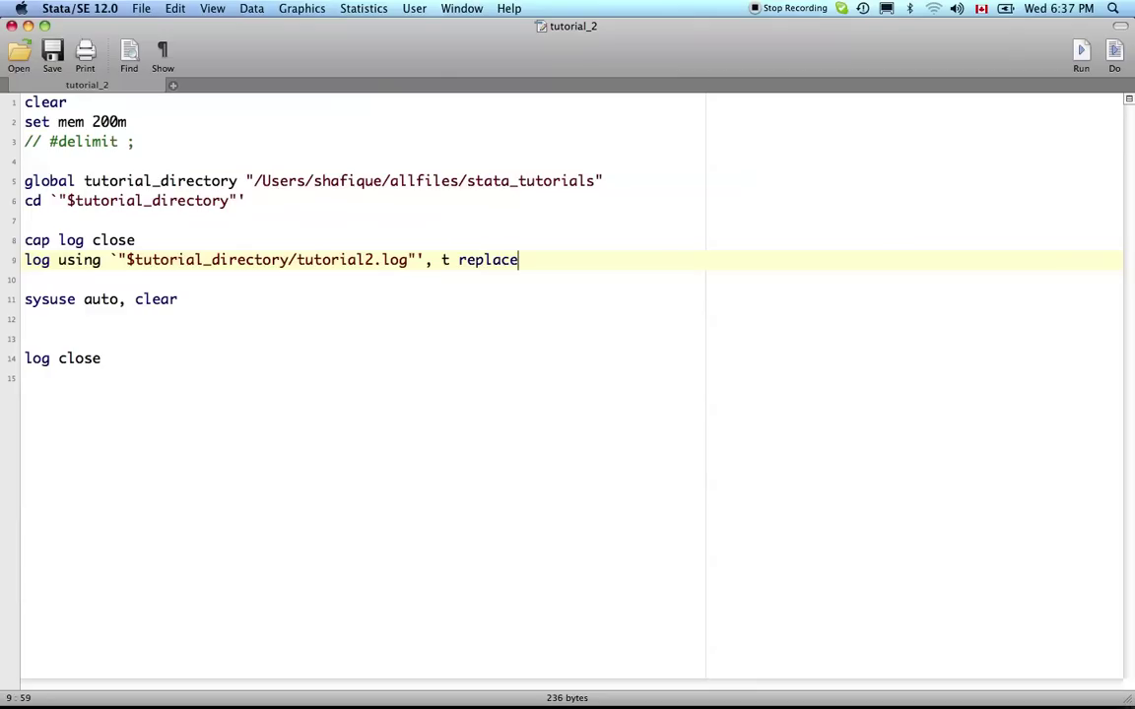
pyautogui.press('super+shift+d')
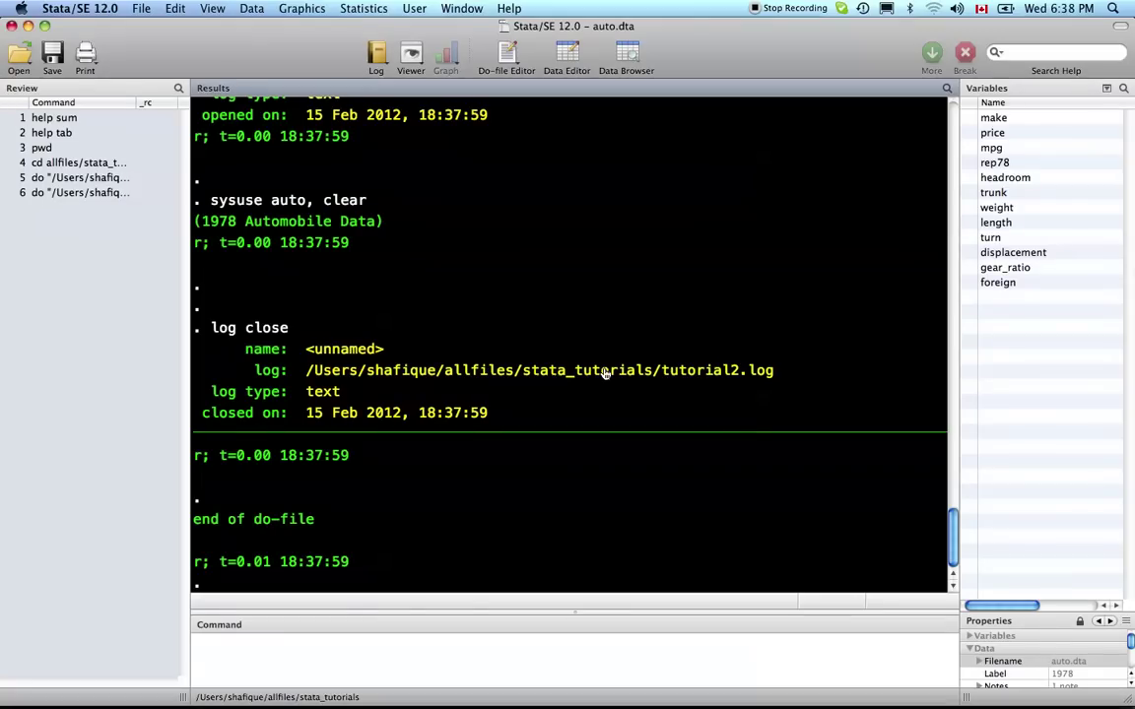
# - Open tutorial2.log from Finder with TextWrangler
pyautogui.press('super+Tab')
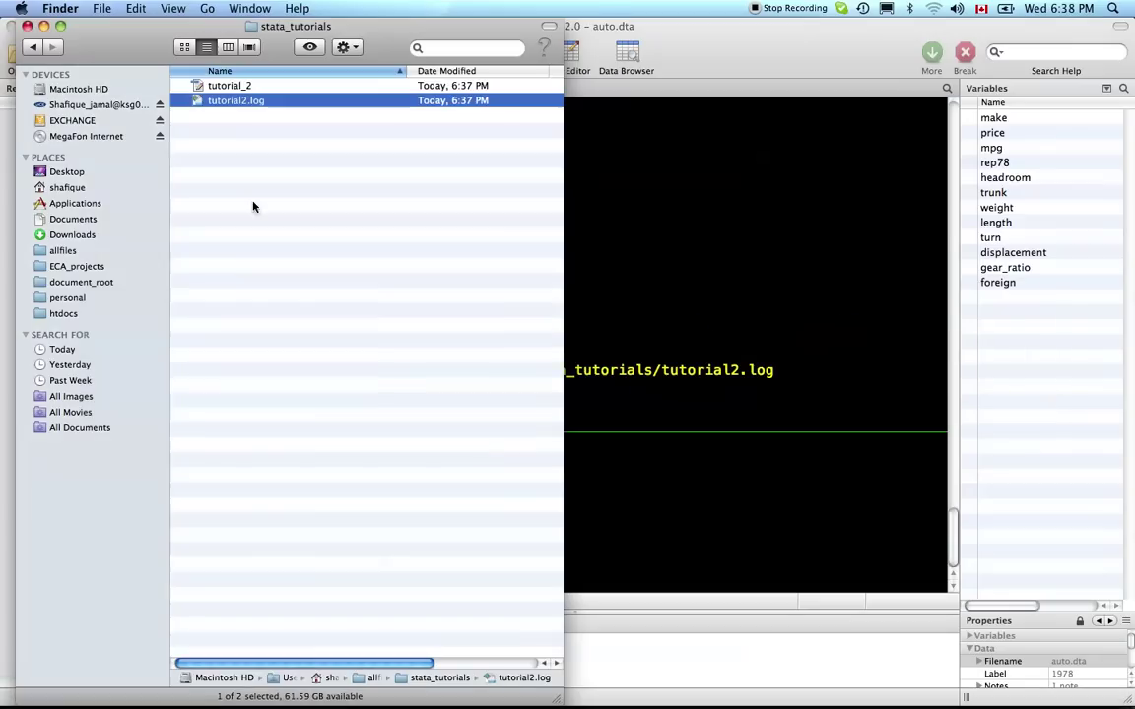
pyautogui.rightClick(229, 104)
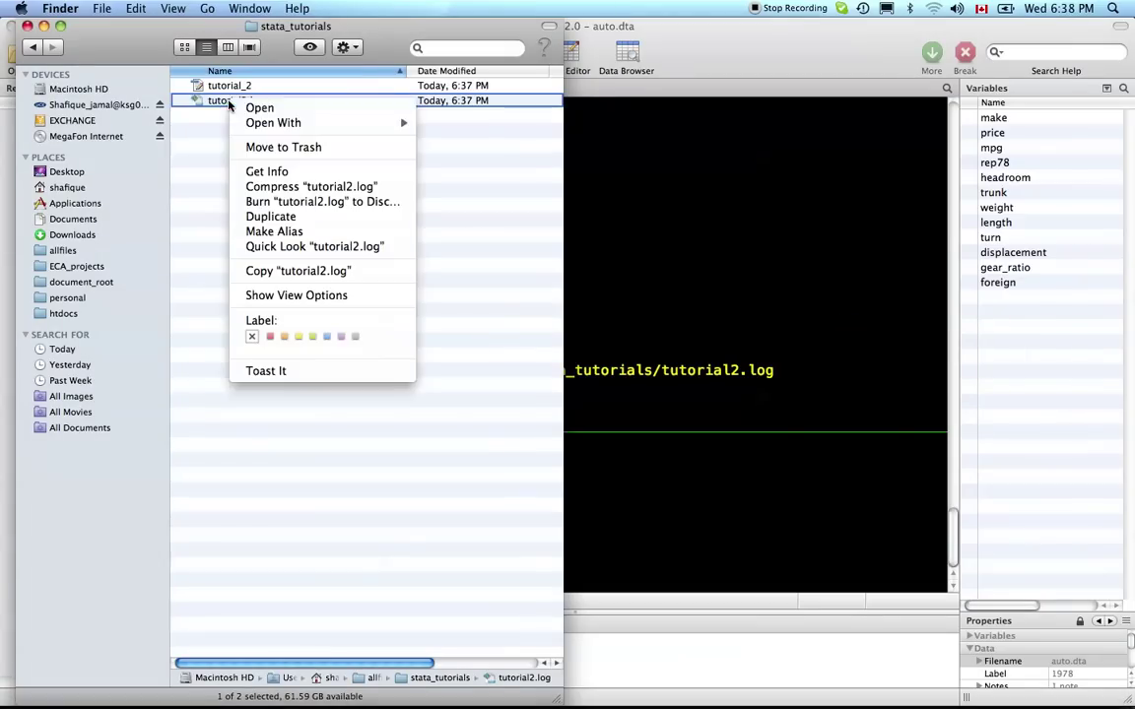
pyautogui.moveTo(236, 122)
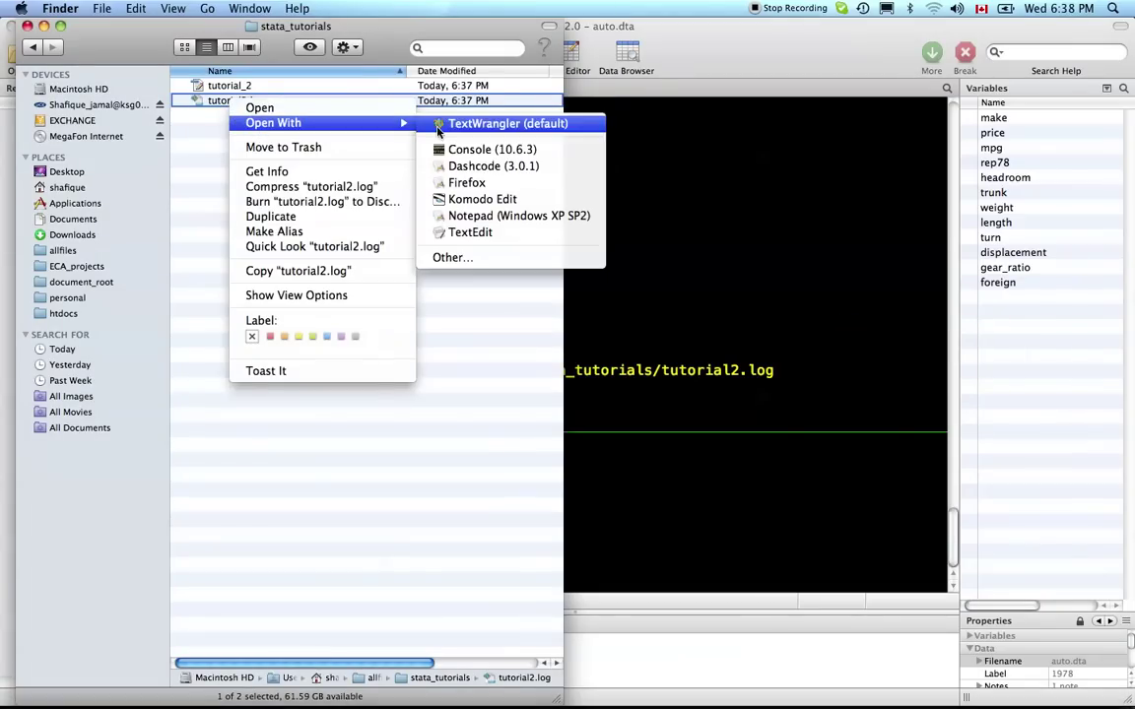
pyautogui.click(472, 128)
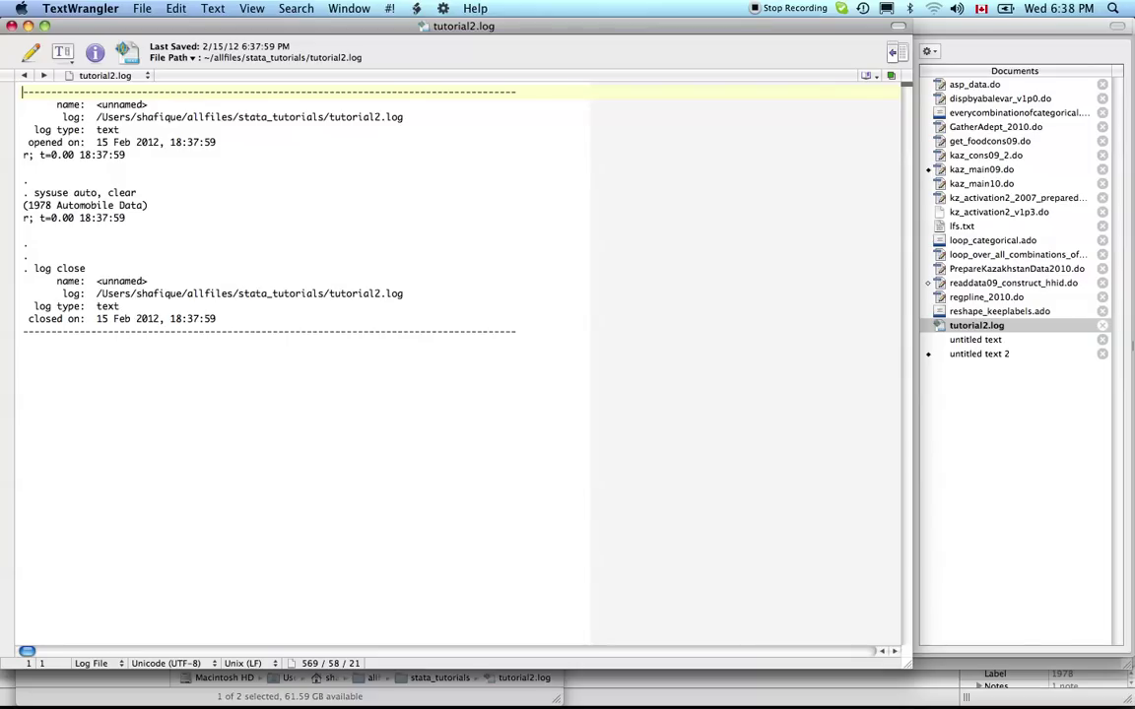
# - Close tutorial2.log in TextWrangler and go back to Stata
pyautogui.press('super+w')
pyautogui.press('super+Tab')
pyautogui.press('super+Tab')
pyautogui.press('super+Tab')
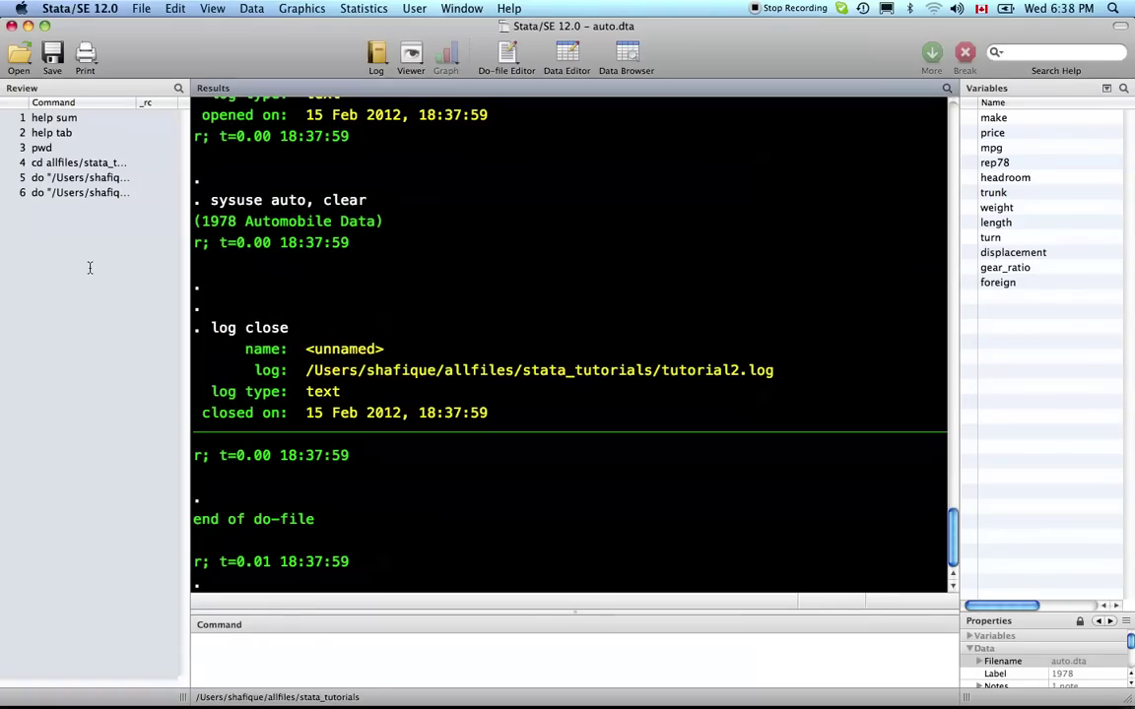
# - Run 'hist mpg' to plot a mileage histogram, then close the graph
pyautogui.click(372, 664)
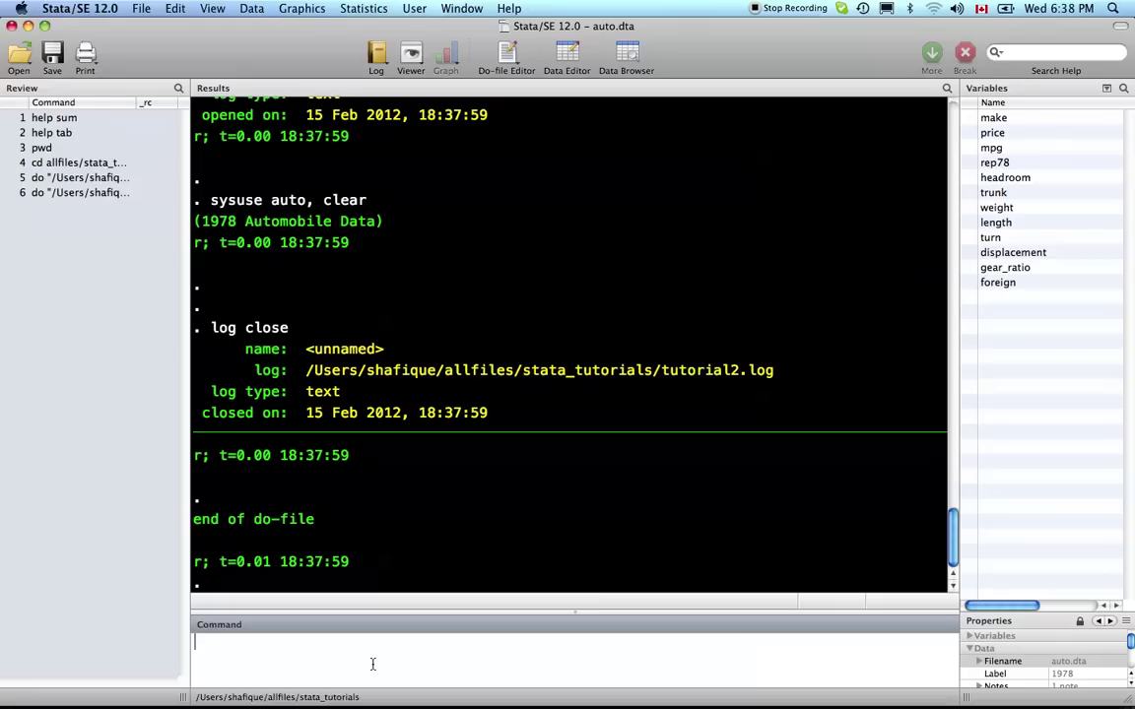
pyautogui.write('hist mpg')
pyautogui.press('Return')
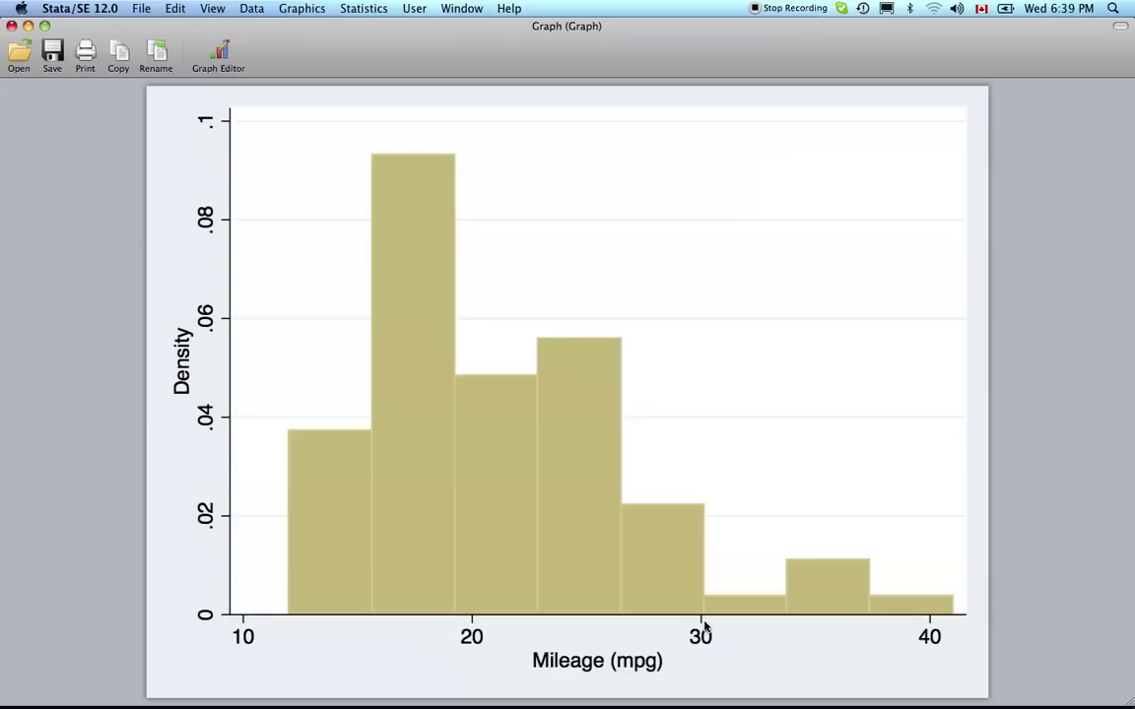
pyautogui.press('super+w')
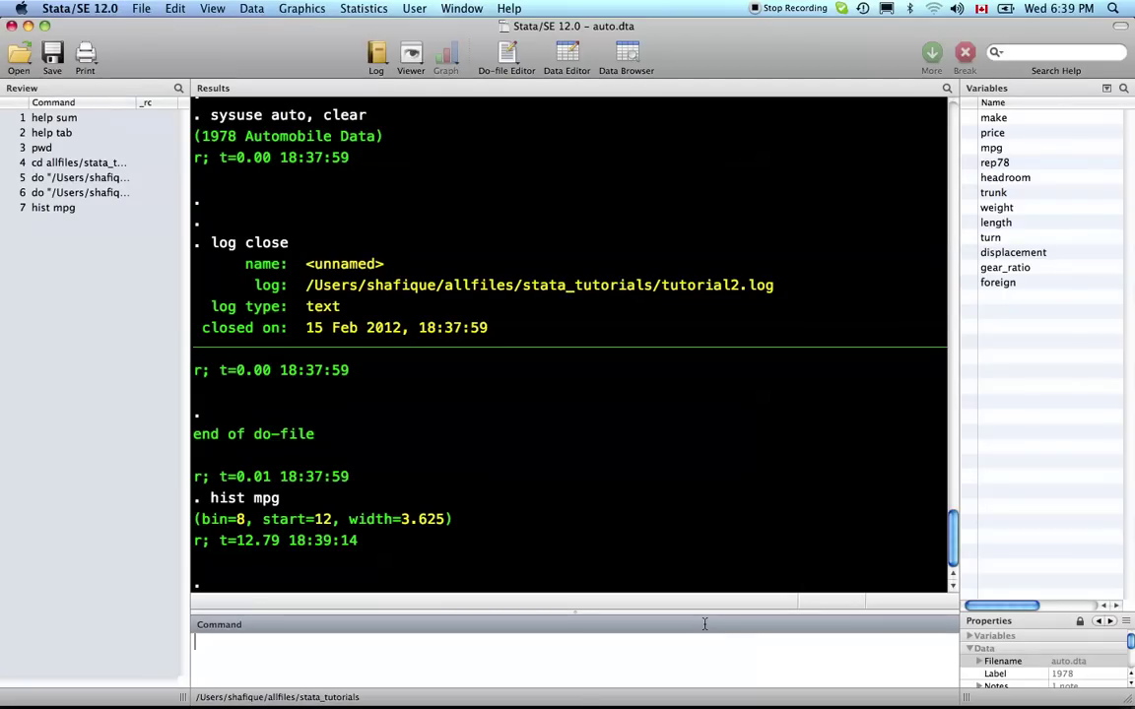
# - Add 'gen mpg_cat = .', its label "mpg (Categorical)", and 'replace mpg_cat = 0 if mpg < 20'
pyautogui.press('super+grave')
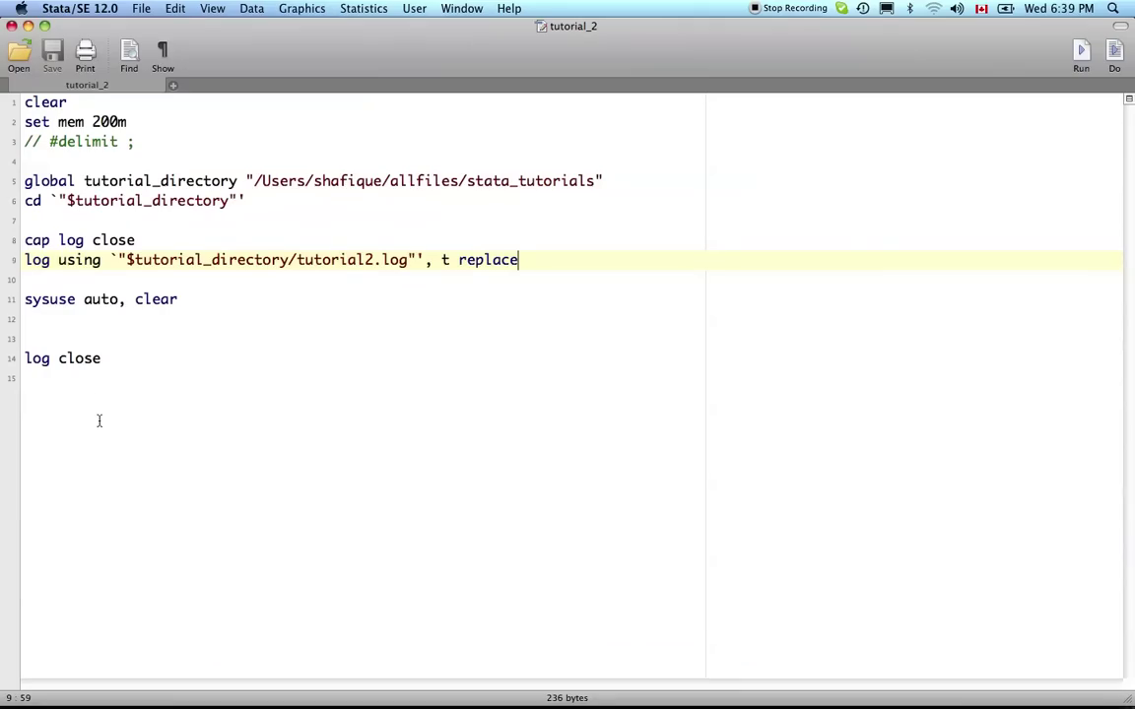
pyautogui.click(78, 320)
pyautogui.write('gen m')
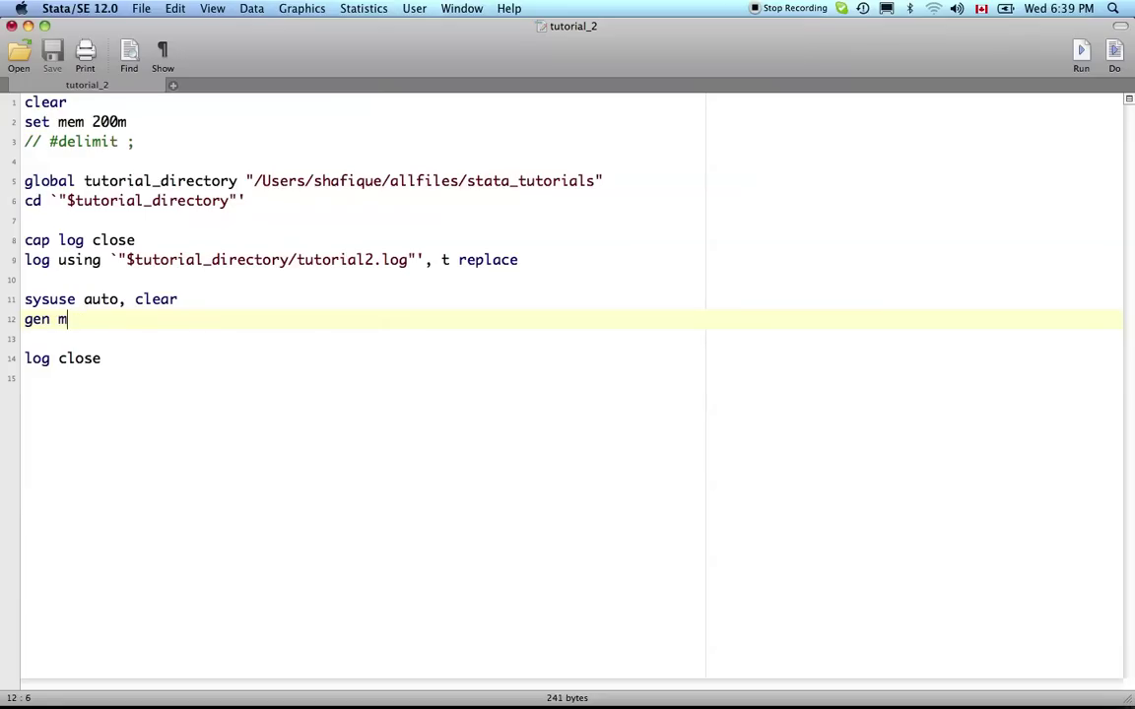
pyautogui.write('pg_cat = .')
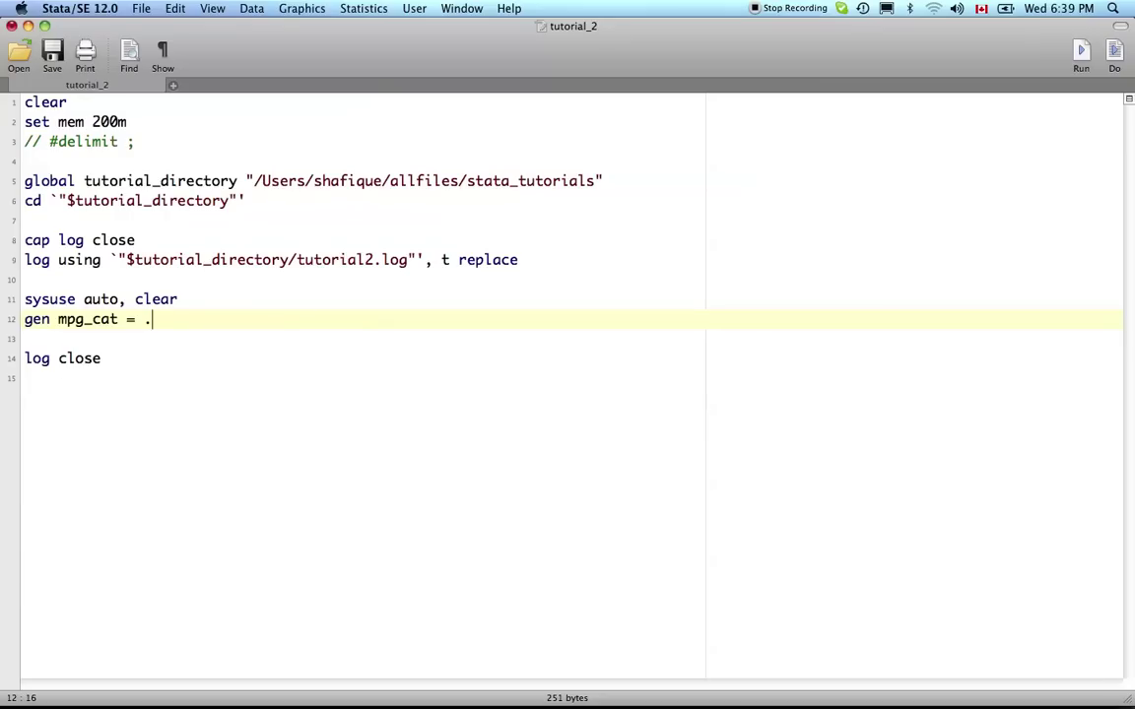
pyautogui.press('Return')
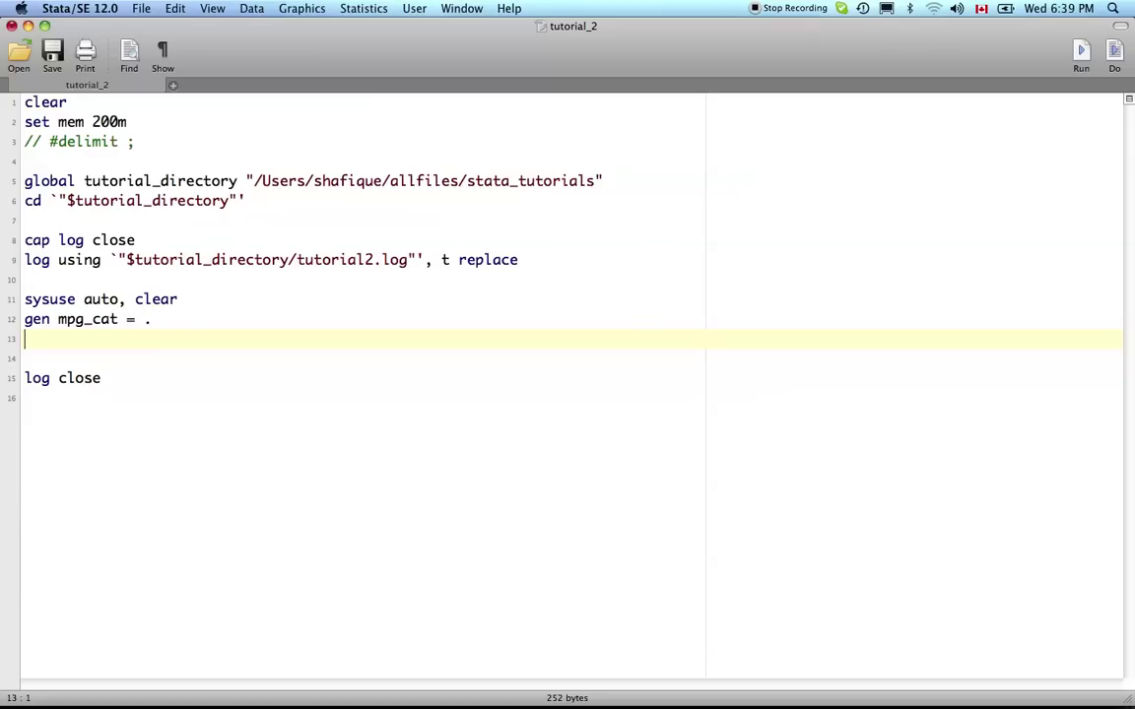
pyautogui.write('lo')
pyautogui.write('bel ')
pyautogui.write('mpg')
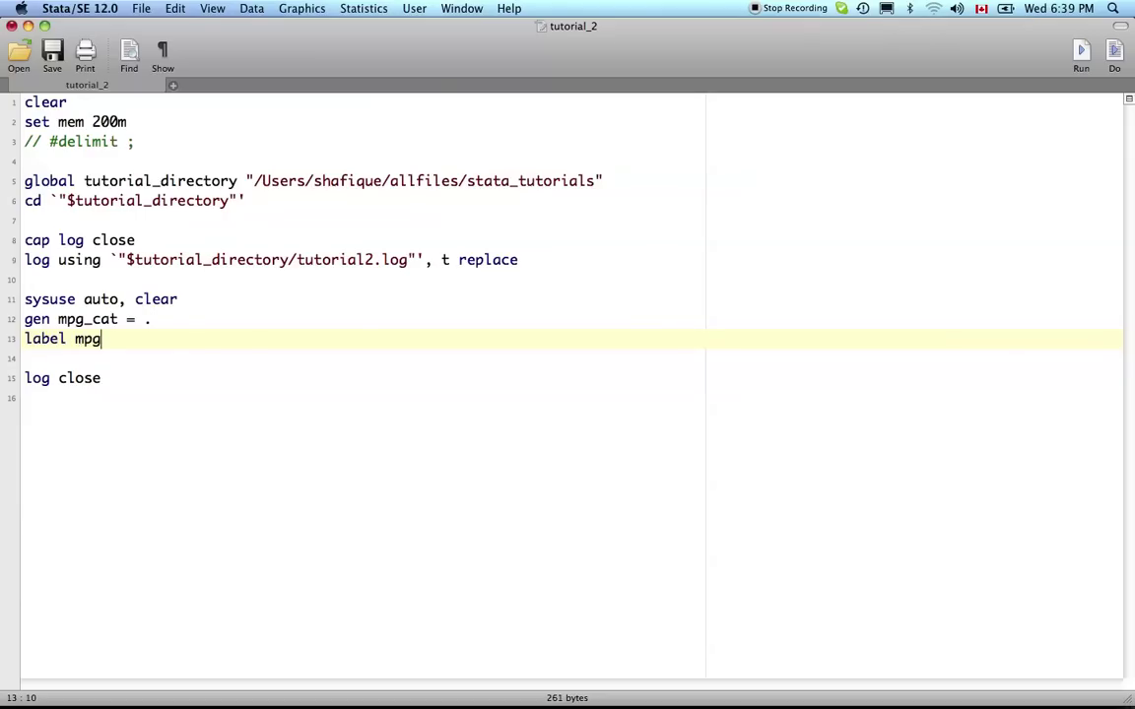
pyautogui.write('_cat "')
pyautogui.write('mpg (Categ')
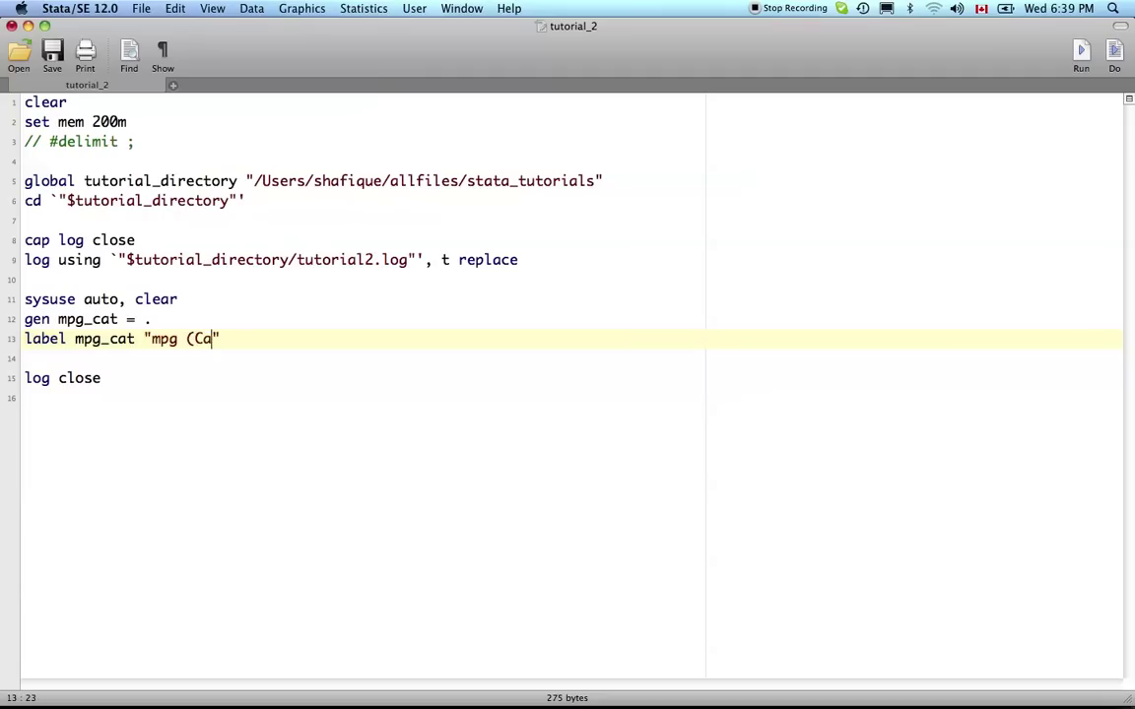
pyautogui.write('orical)')
pyautogui.press('Right')
pyautogui.press('Return')
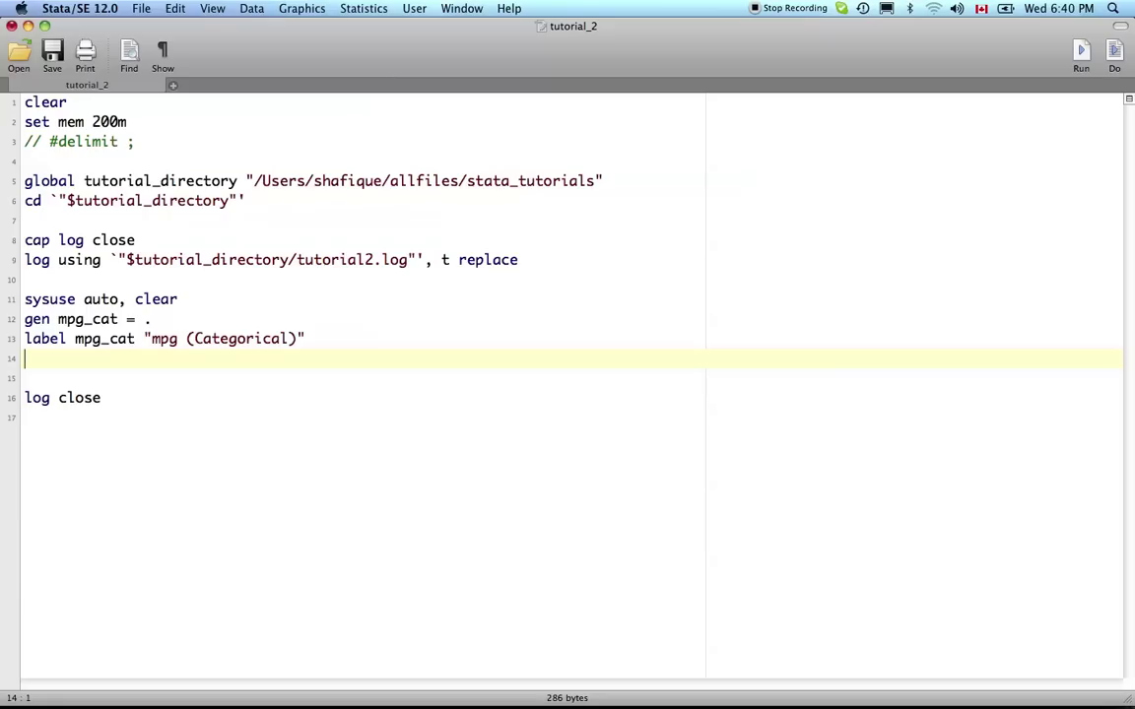
pyautogui.write('replace mpg')
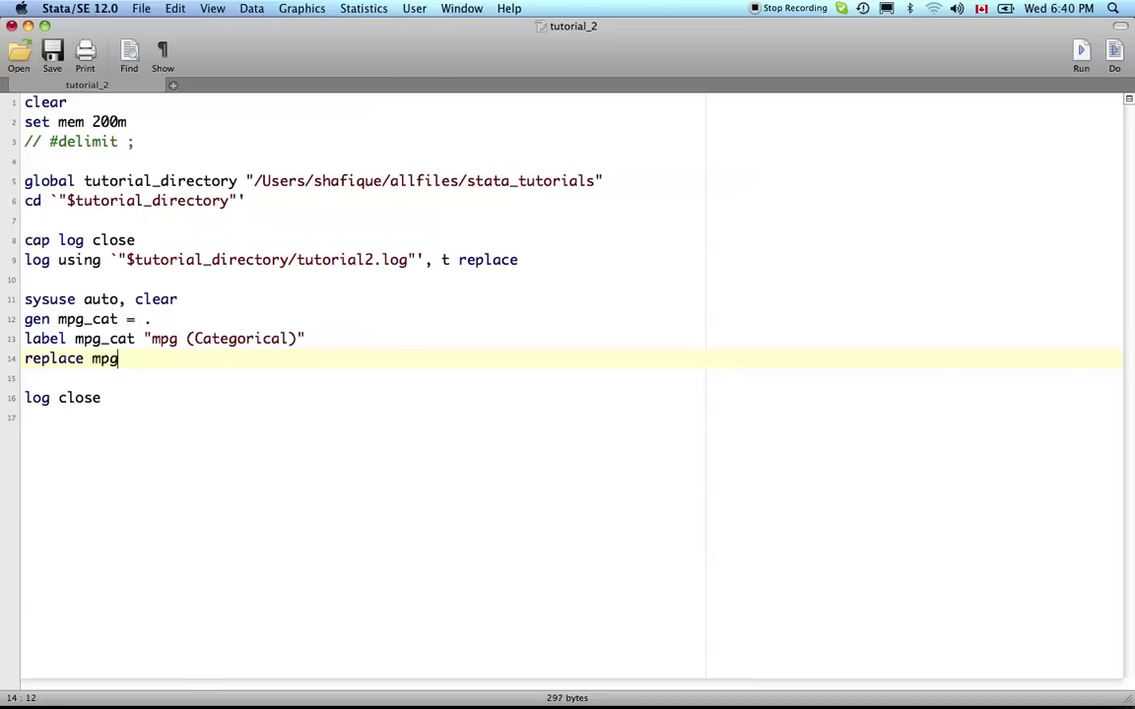
pyautogui.write('_cat = 0 if mpg < ')
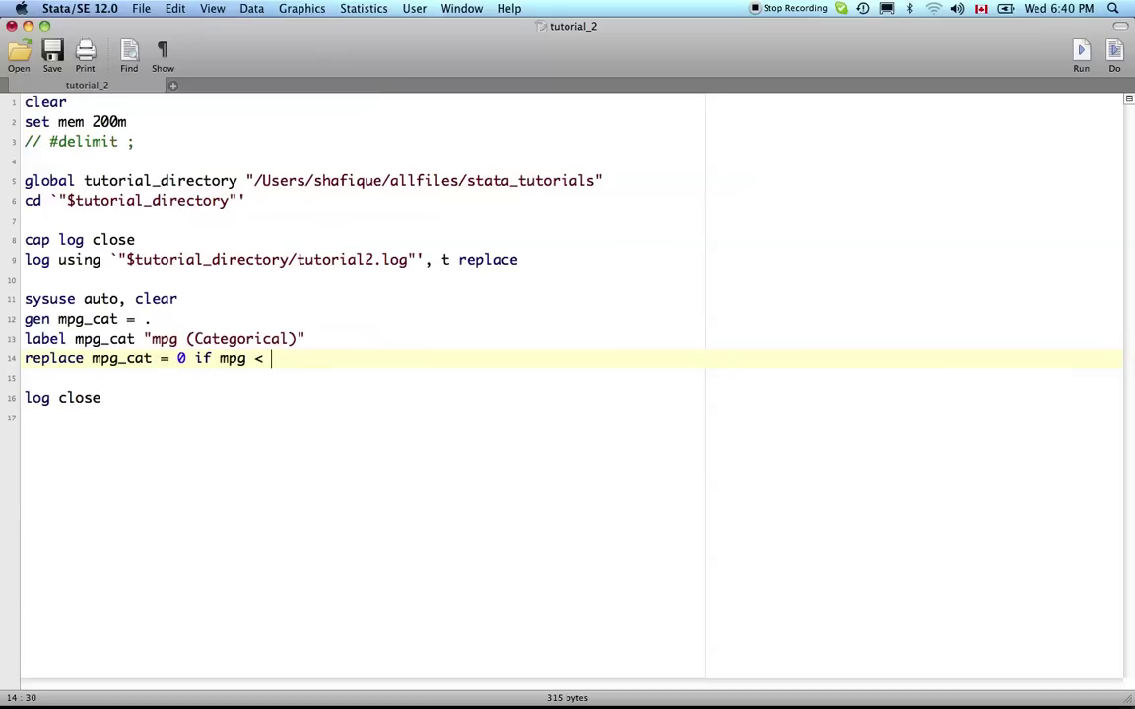
pyautogui.write('20')
# - Duplicate the 'replace mpg_cat = 0 if mpg < 20' line onto the next line
pyautogui.press('Return')
pyautogui.press('Up')
pyautogui.hotkey('shift', 'Down')
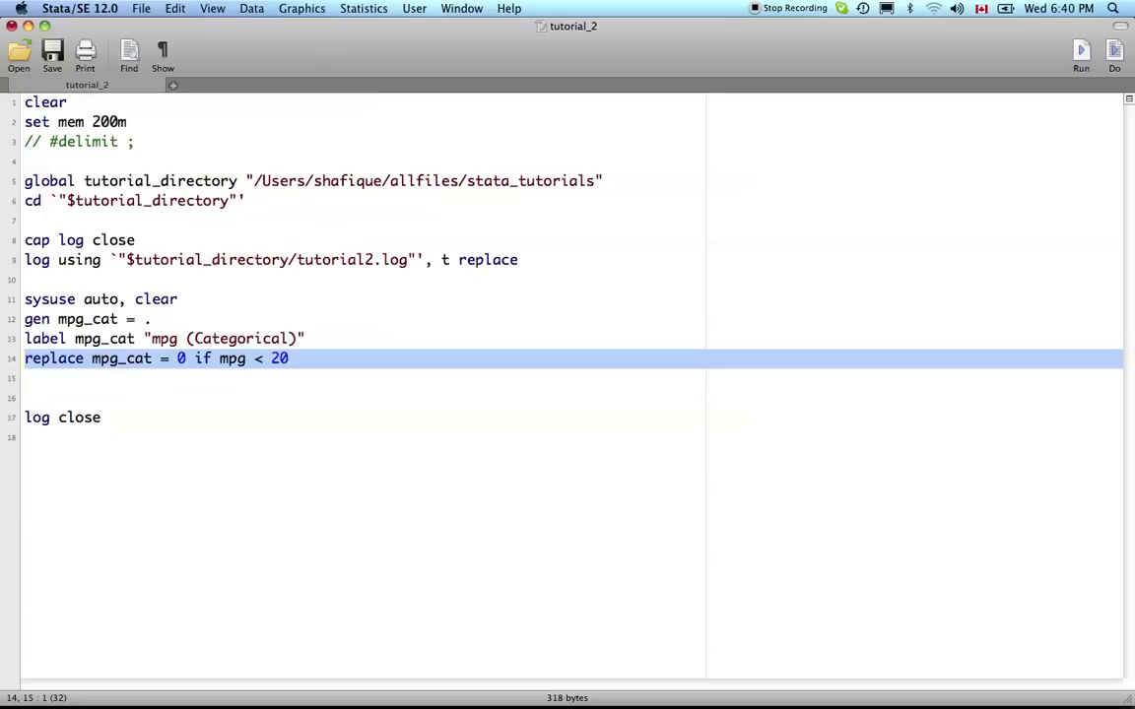
pyautogui.hotkey('shift', 'Left')
pyautogui.press('super+c')
pyautogui.press('Down')
pyautogui.press('super+v')
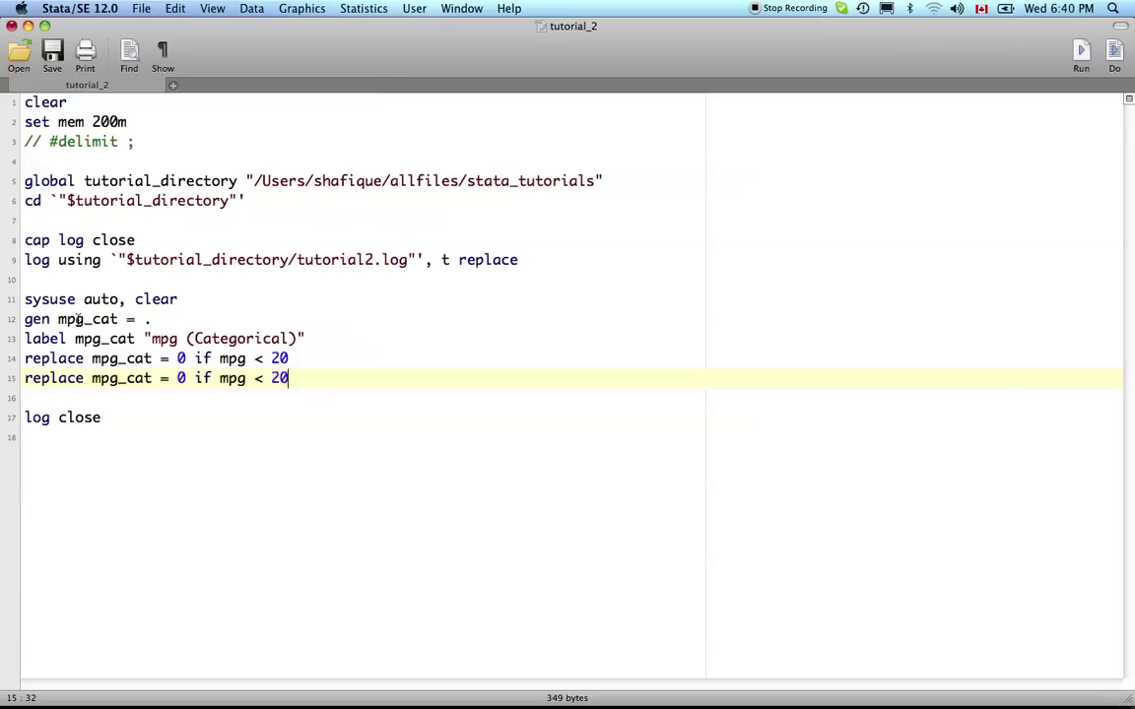
# - Edit the copy into 'replace mpg_cat = 1 if mpg >= 20 & mpg < 30'
pyautogui.click(186, 378)
pyautogui.press('BackSpace')
pyautogui.write('1')
pyautogui.click(262, 378)
pyautogui.press('BackSpace')
pyautogui.write('>=')
pyautogui.press('Right')
pyautogui.press('Right')
pyautogui.press('Right')
pyautogui.write('&')
pyautogui.press('BackSpace')
pyautogui.write('& < 30')
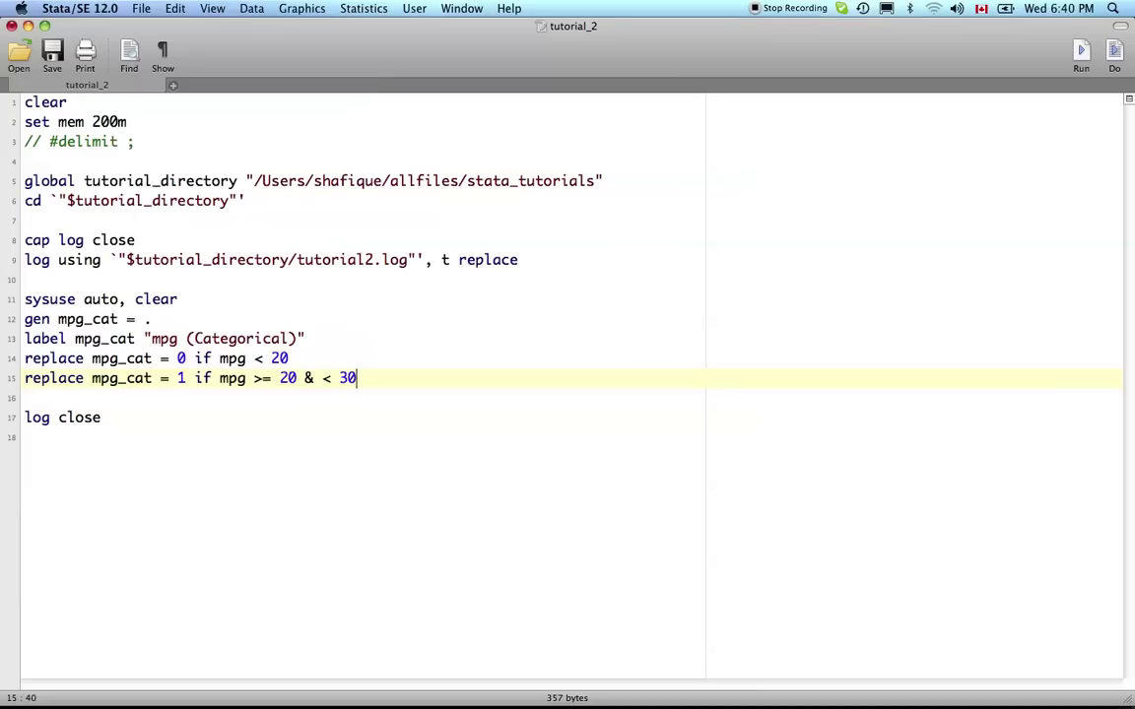
pyautogui.click(322, 379)
pyautogui.write('mpg')
pyautogui.press('Right')
pyautogui.press('Right')
pyautogui.press('Right')
pyautogui.press('Right')
pyautogui.press('Return')
# - Copy the mpg_cat = 1 line onto line 16
pyautogui.write('replac')
pyautogui.press('BackSpace')
pyautogui.press('BackSpace')
pyautogui.press('BackSpace')
pyautogui.press('BackSpace')
pyautogui.press('BackSpace')
pyautogui.press('BackSpace')
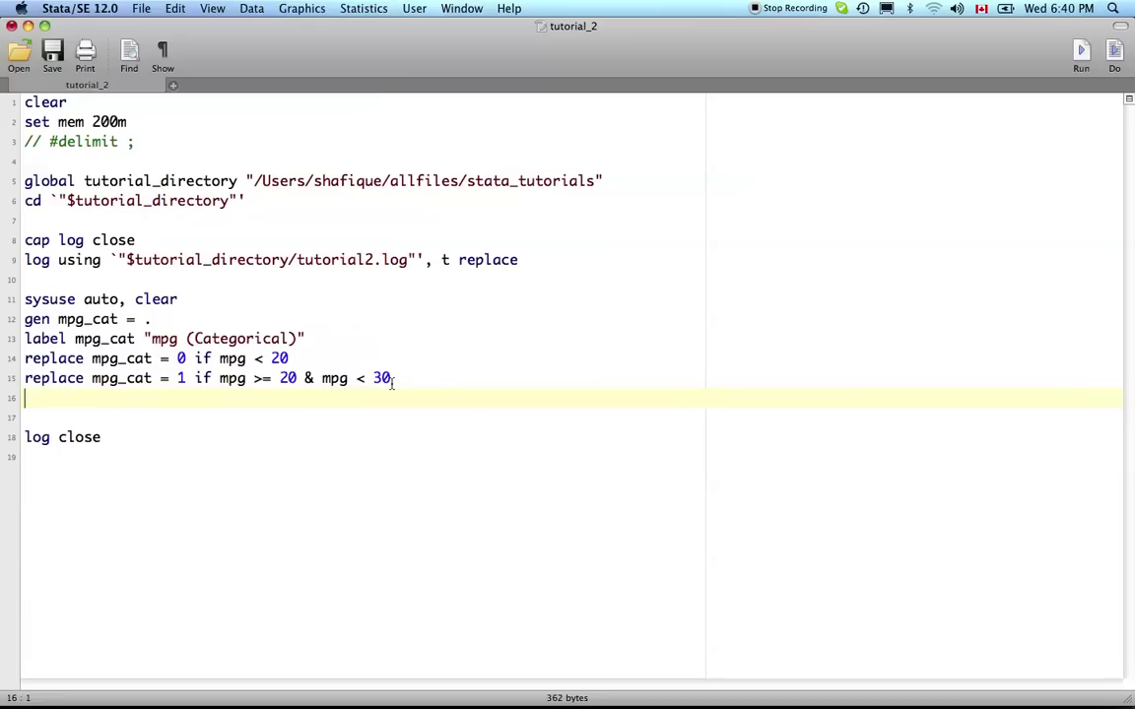
pyautogui.moveTo(391, 380); pyautogui.dragTo(25, 386)
pyautogui.press('super+c')
pyautogui.click(88, 399)
pyautogui.press('super+v')
# - Edit line 16 into 'replace mpg_cat = 2 if mpg >= 30 & mpg ~= .'
pyautogui.click(187, 398)
pyautogui.press('BackSpace')
pyautogui.write('2')
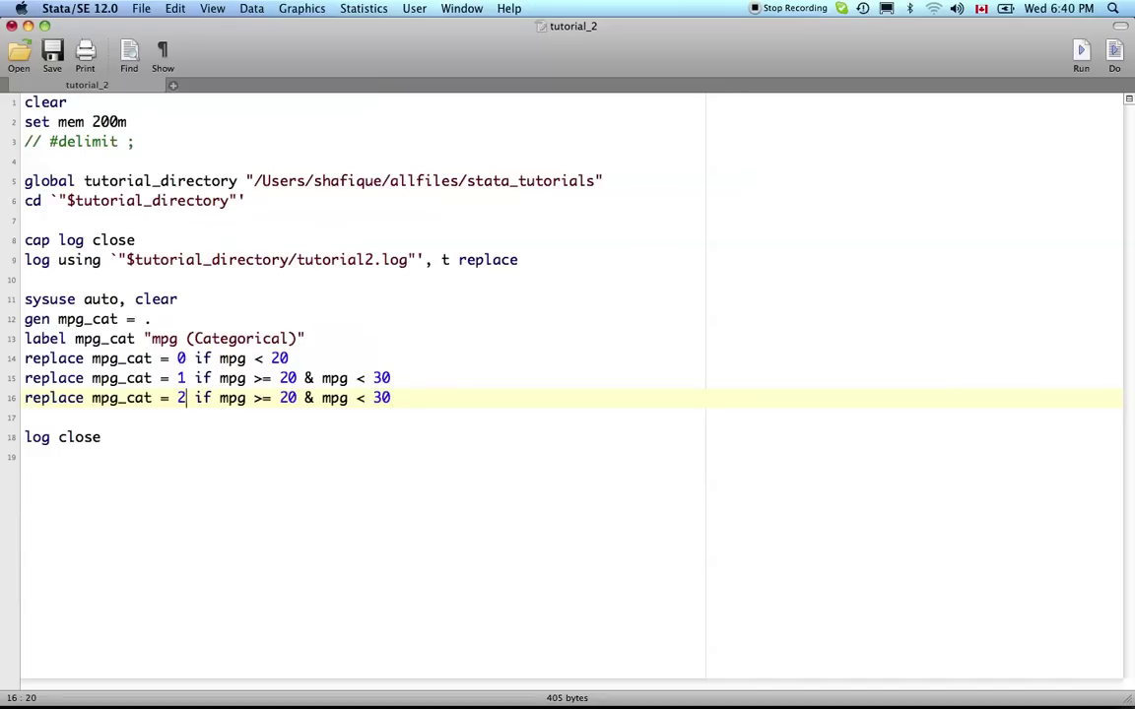
pyautogui.click(322, 398)
pyautogui.press('BackSpace')
pyautogui.press('BackSpace')
pyautogui.press('BackSpace')
pyautogui.press('BackSpace')
pyautogui.press('BackSpace')
pyautogui.press('BackSpace')
pyautogui.press('BackSpace')
pyautogui.press('BackSpace')
pyautogui.press('BackSpace')
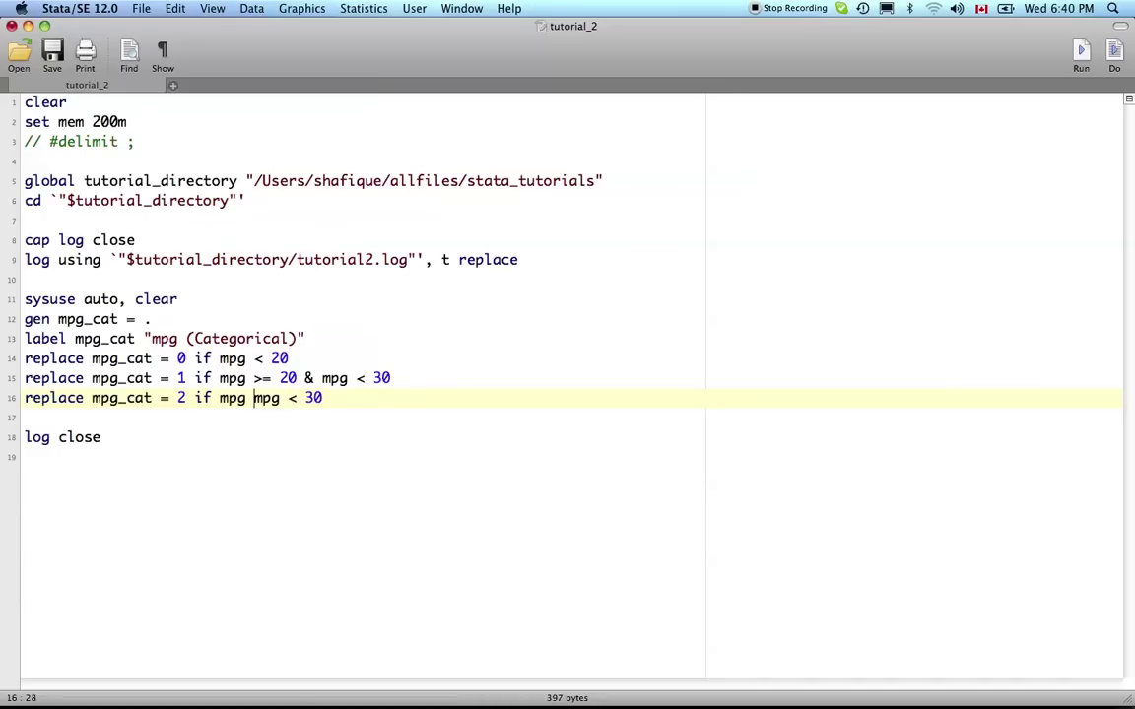
pyautogui.press('Right')
pyautogui.press('Right')
pyautogui.press('Right')
pyautogui.press('BackSpace')
pyautogui.press('BackSpace')
pyautogui.press('BackSpace')
pyautogui.press('Right')
pyautogui.press('Right')
pyautogui.press('BackSpace')
pyautogui.write('>=')
pyautogui.press('Right')
pyautogui.press('Right')
pyautogui.press('Right')
pyautogui.write('&')
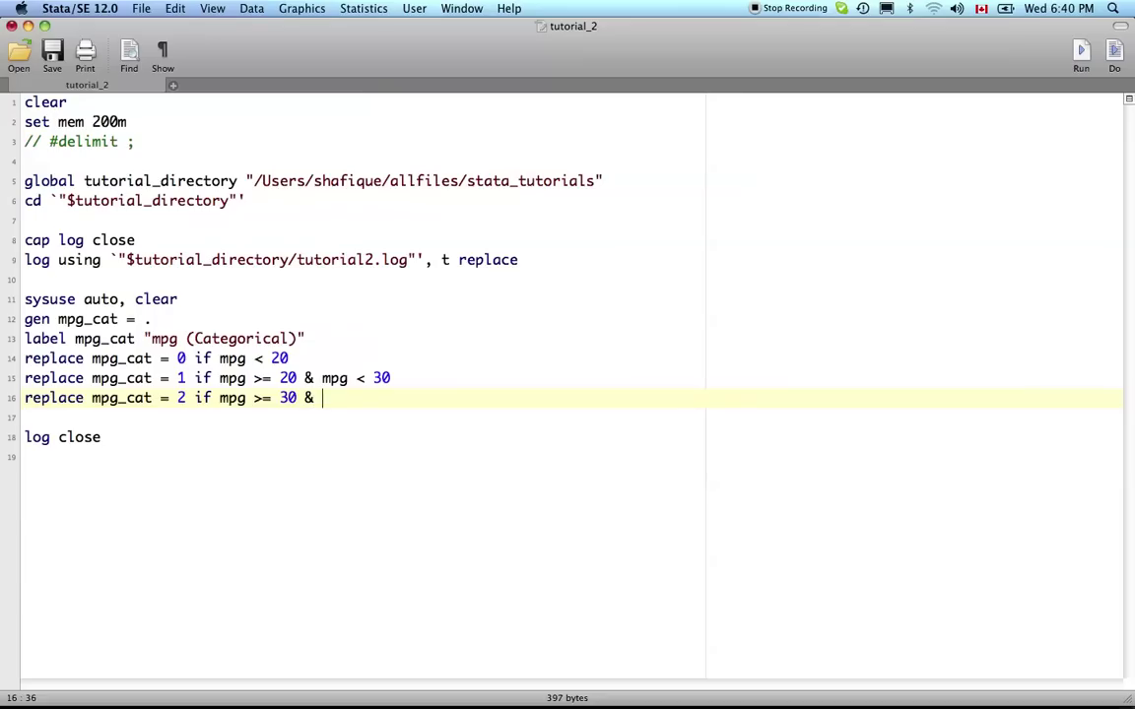
pyautogui.write(' mpg ~= .')
pyautogui.press('Return')
# - Add 'label define mpg_cat_label 0 "Low" 1 "Med" 2 "High"' to the do-file
pyautogui.click(25, 437)
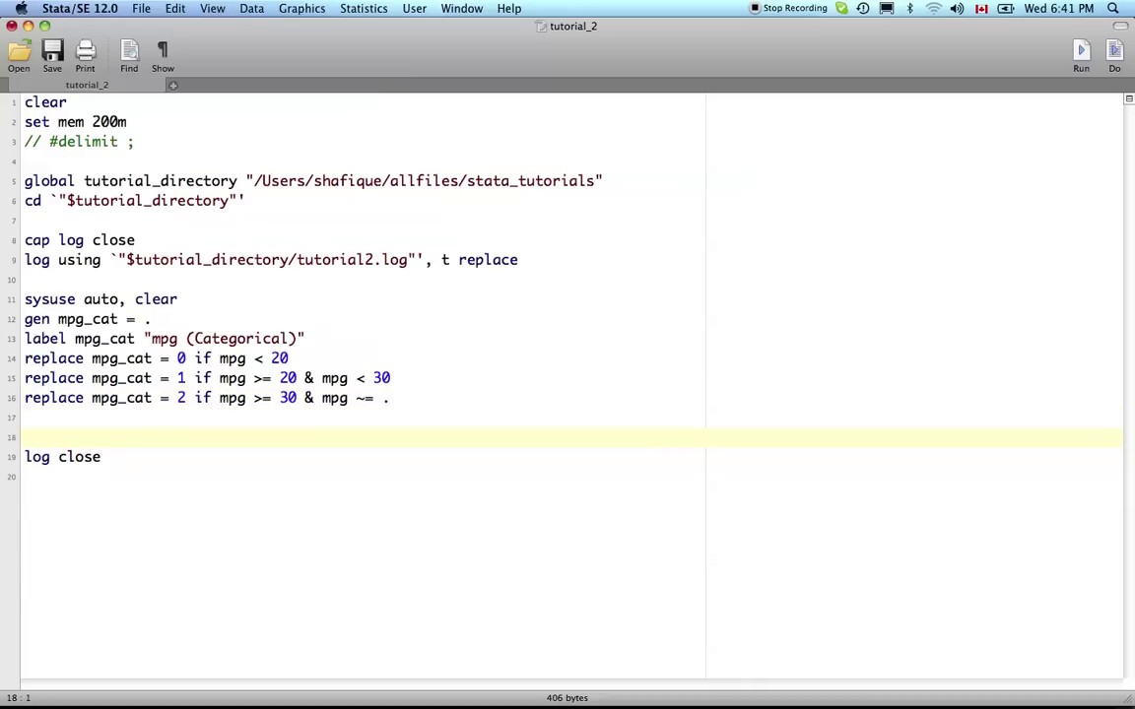
pyautogui.press('BackSpace')
pyautogui.press('Return')
pyautogui.press('Return')
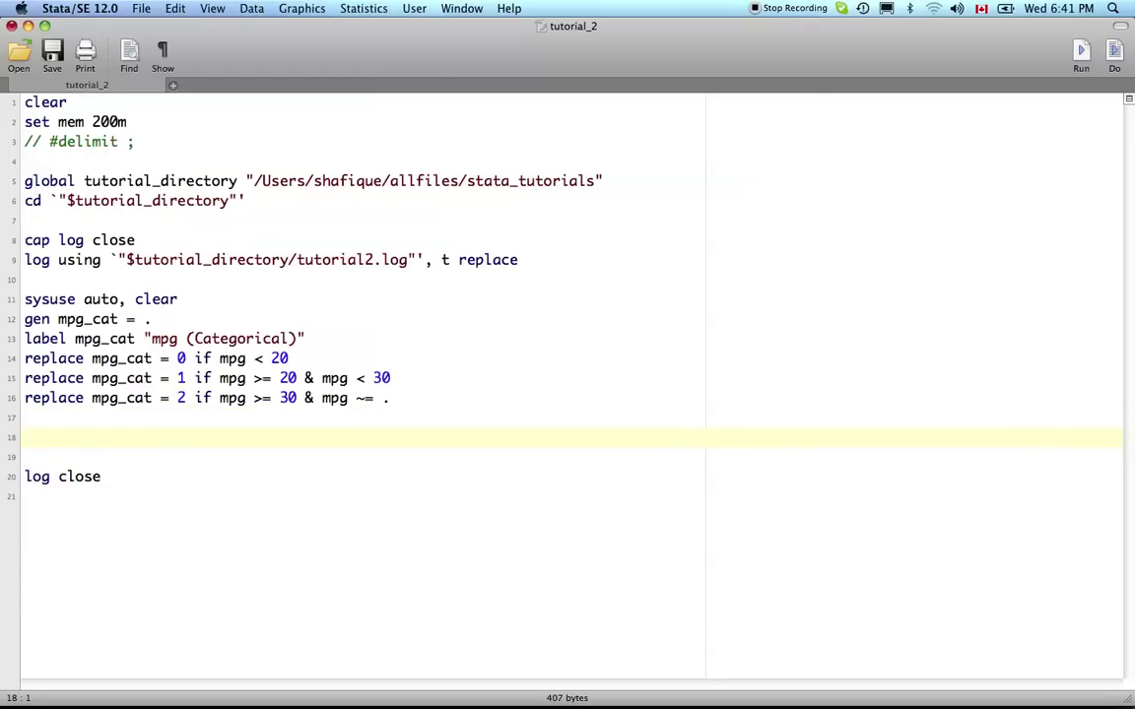
pyautogui.press('BackSpace')
pyautogui.write('label define mpg')
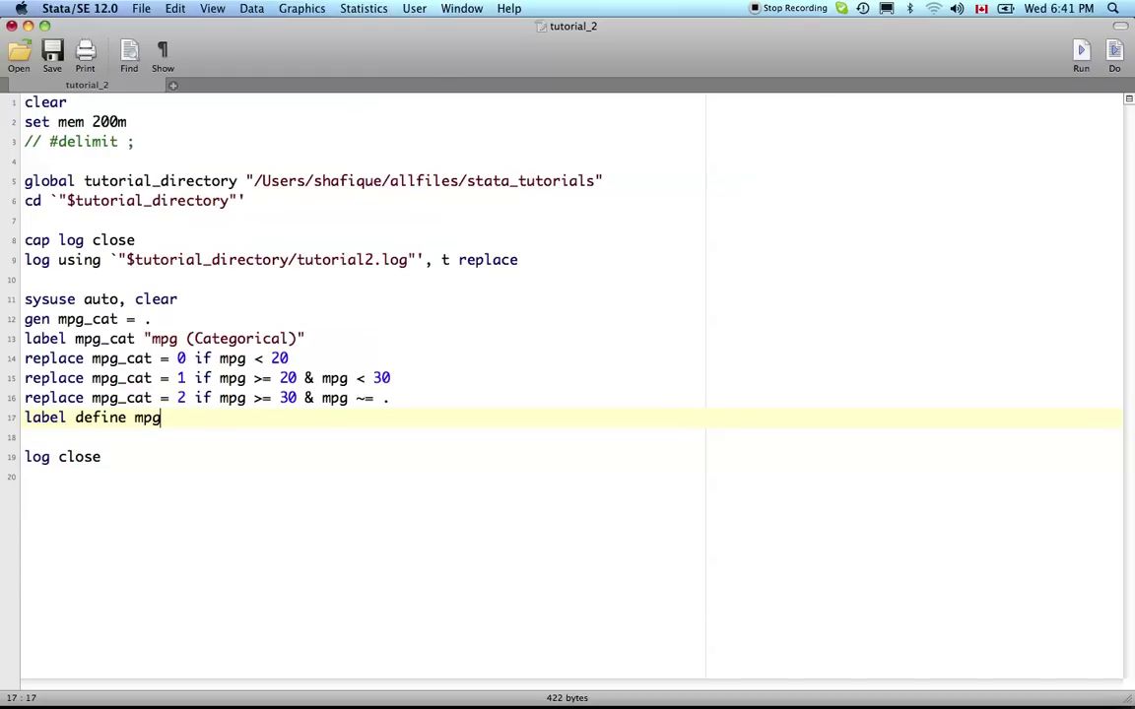
pyautogui.write('_cat_label')
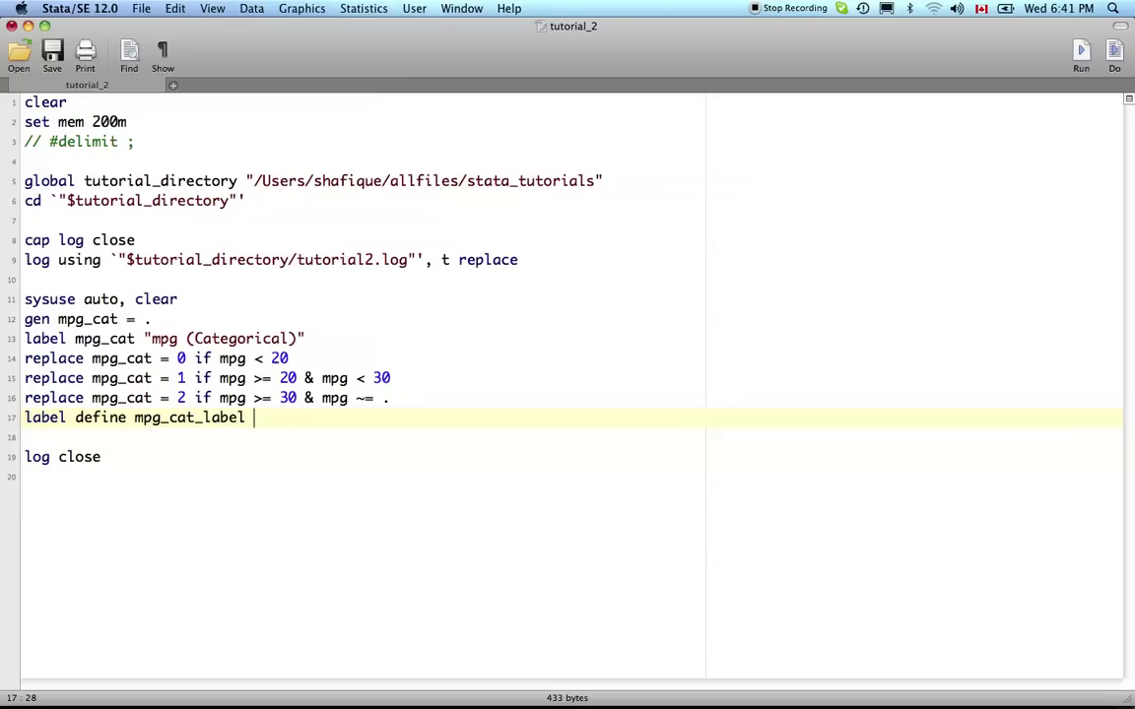
pyautogui.write('0 "Low" 1 "Me')
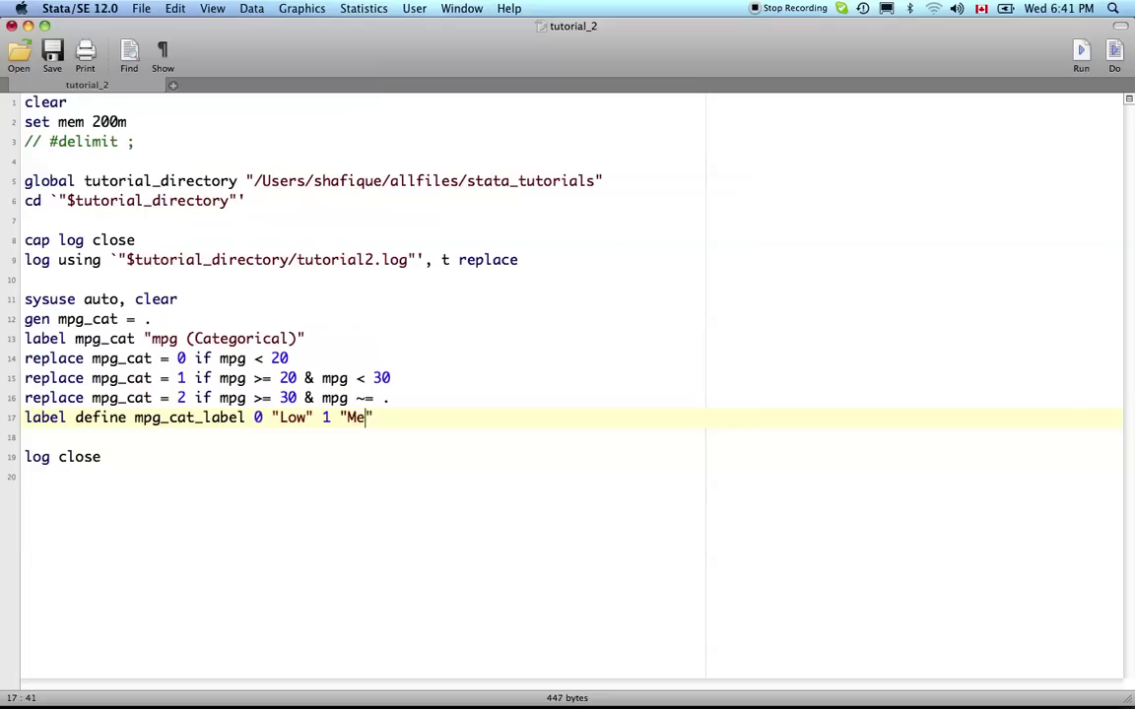
pyautogui.write('d" 2 "High"')
pyautogui.press('Return')
# - Add 'label values mpg_cat mpg_cat_label', save, and run the do-file
pyautogui.write('label values ')
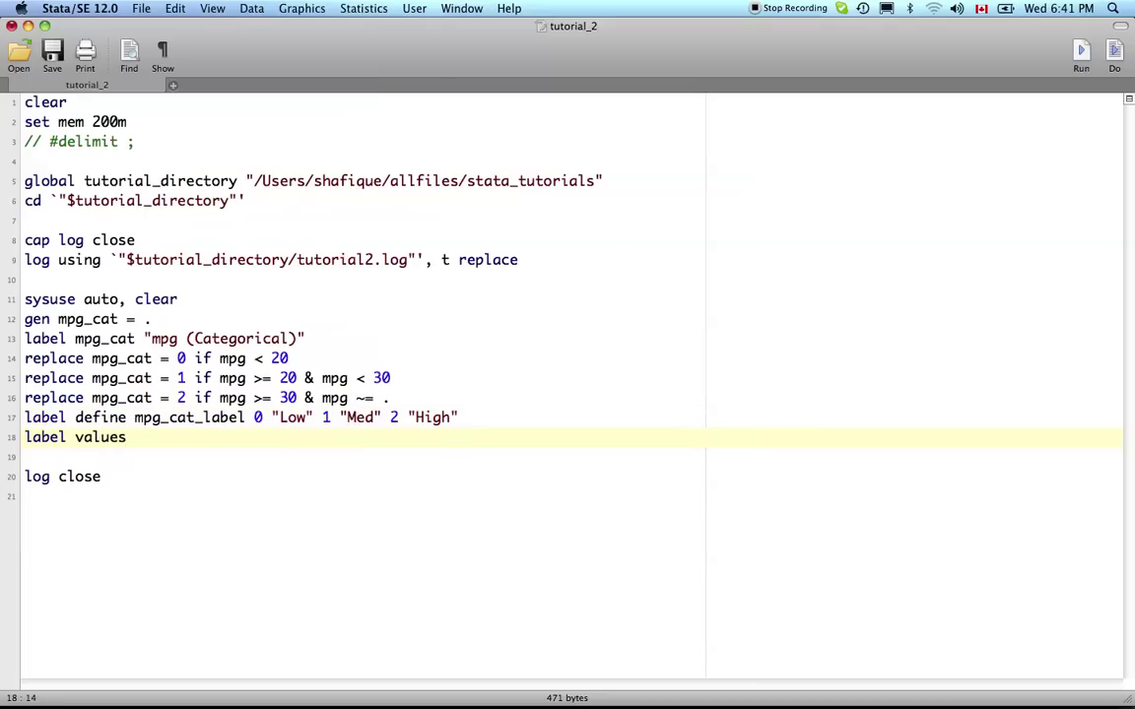
pyautogui.write('mpg_cat')
pyautogui.doubleClick(206, 418)
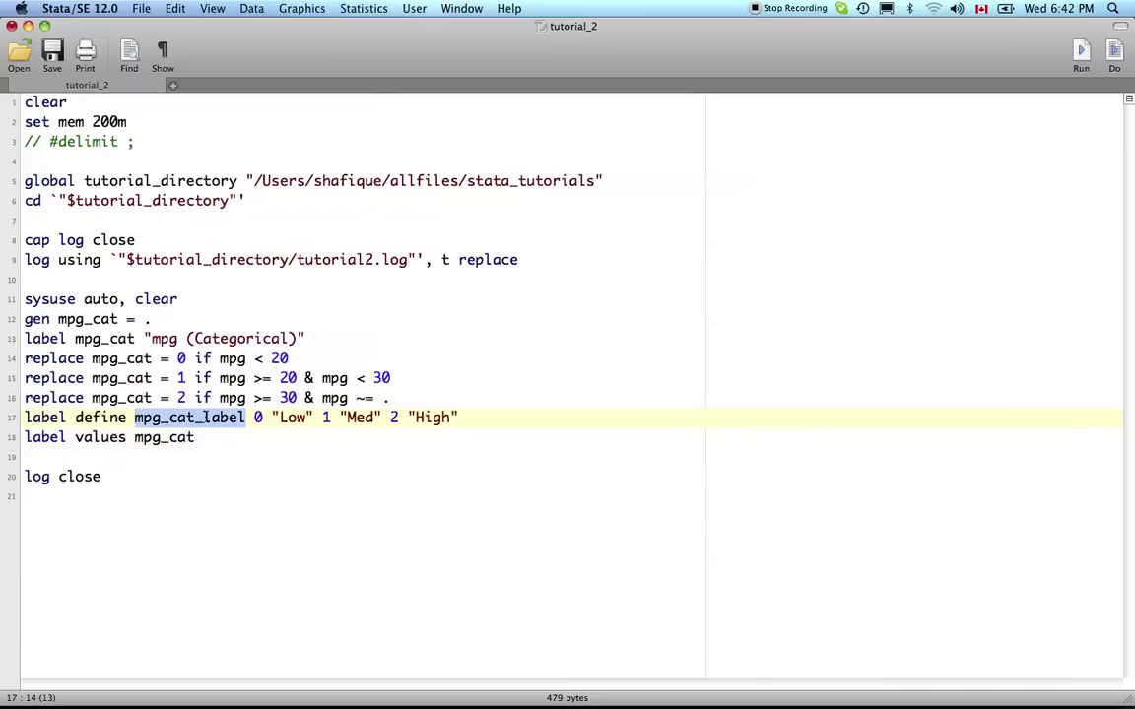
pyautogui.press('super+c')
pyautogui.click(207, 437)
pyautogui.press('super+v')
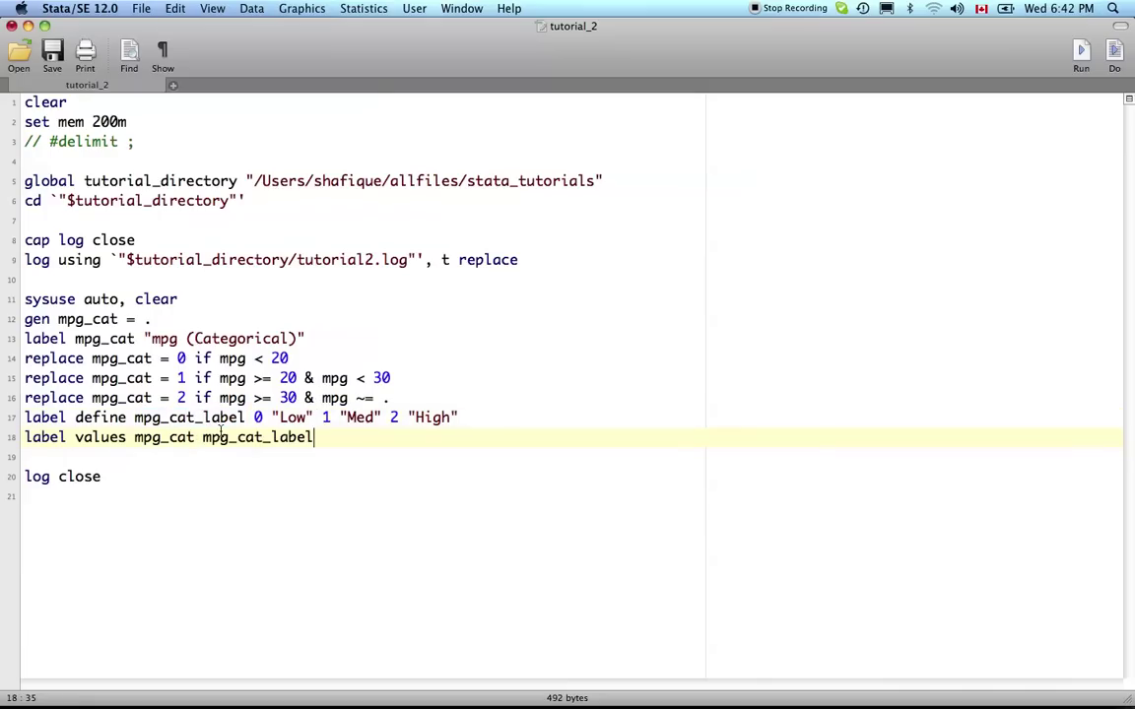
pyautogui.click(25, 456)
pyautogui.press('super+s')
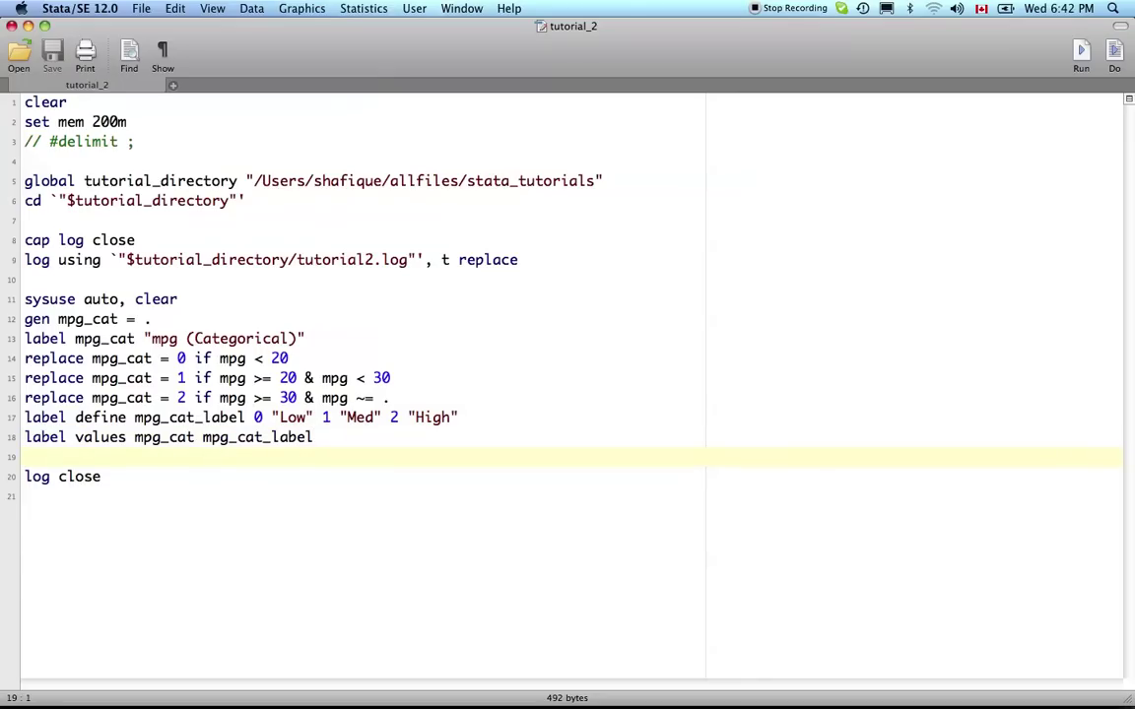
pyautogui.press('super+shift+d')
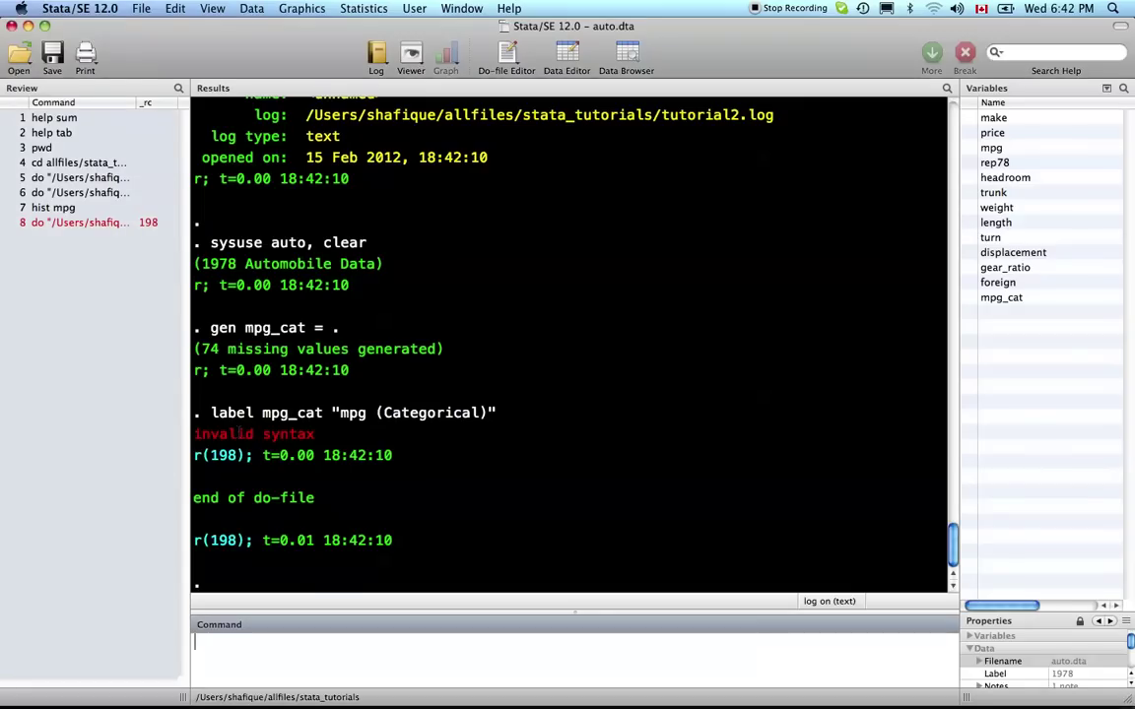
pyautogui.press('super+grave')
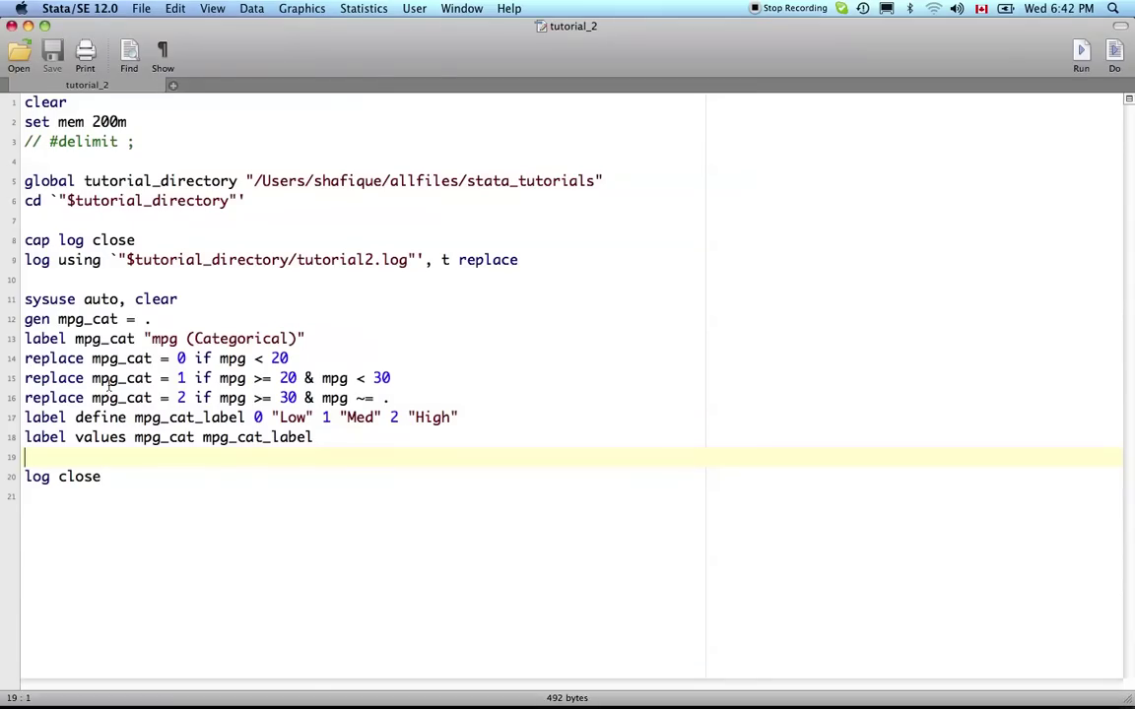
pyautogui.click(75, 338)
pyautogui.write('var')
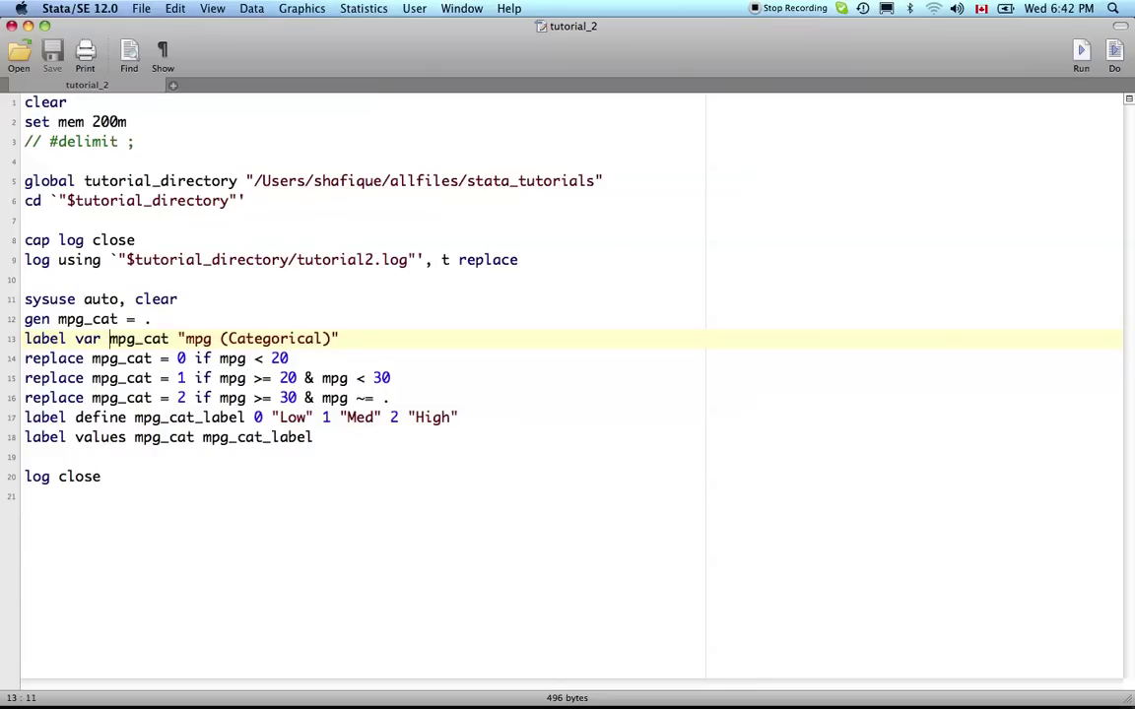
pyautogui.press('super+shift+d')
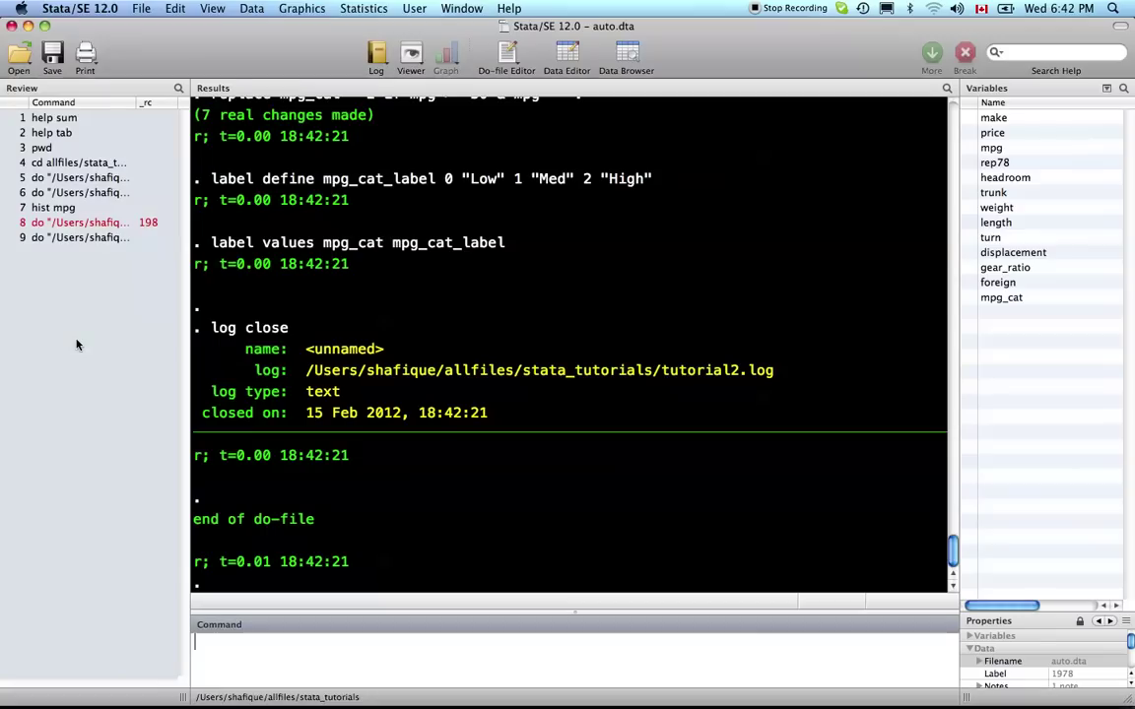
pyautogui.scroll(3, 431, 430)
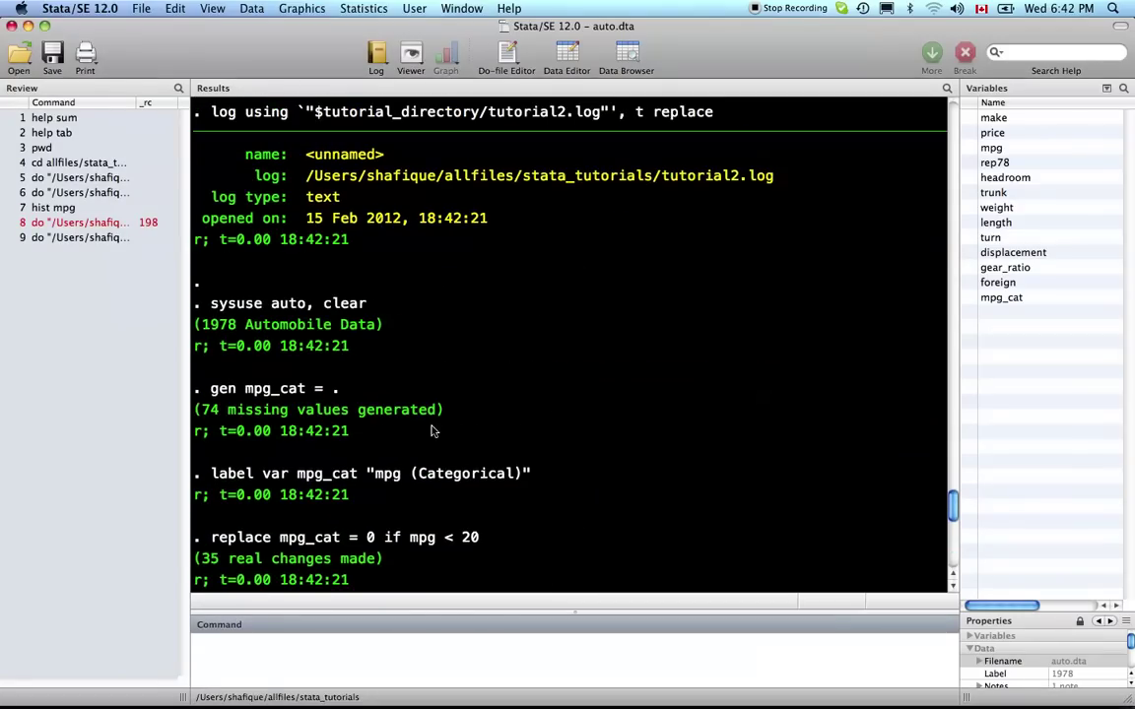
pyautogui.scroll(-3, 320, 389)
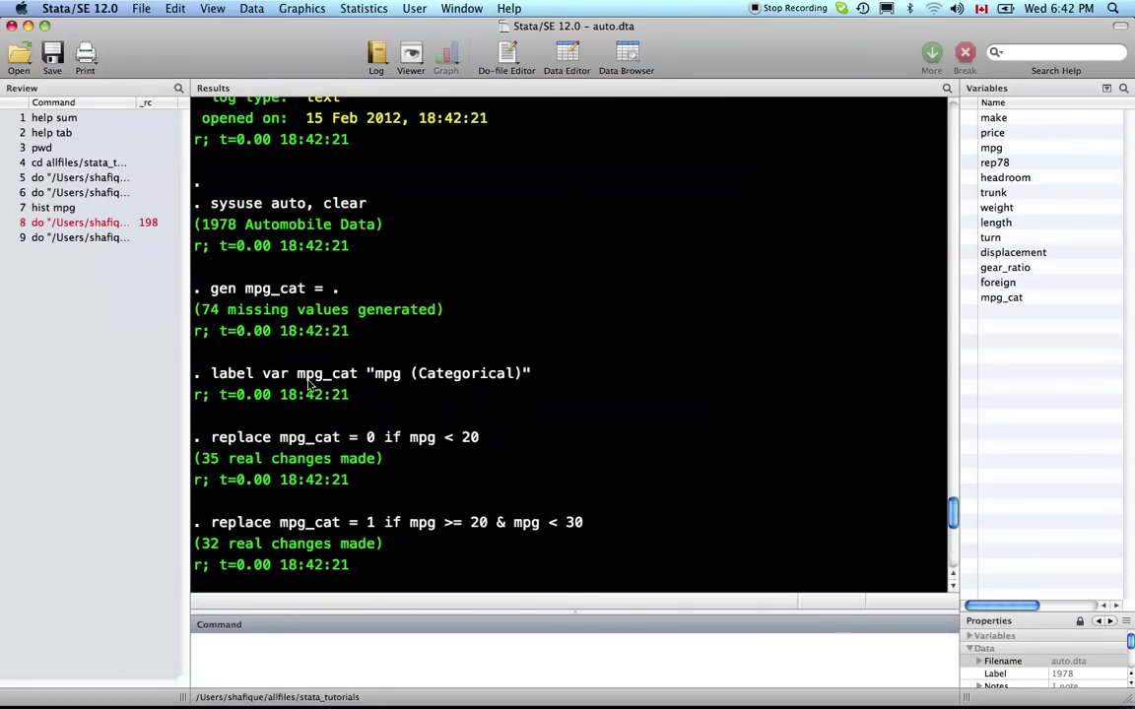
pyautogui.scroll(-2, 423, 384)
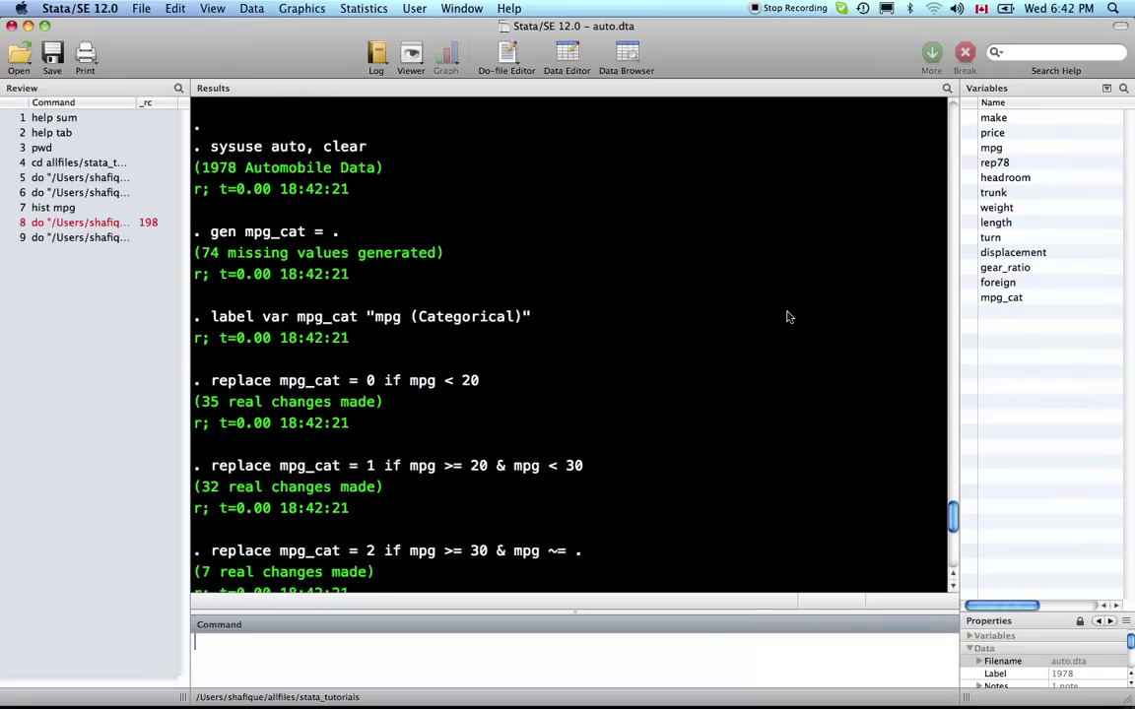
pyautogui.scroll(-2, 593, 392)
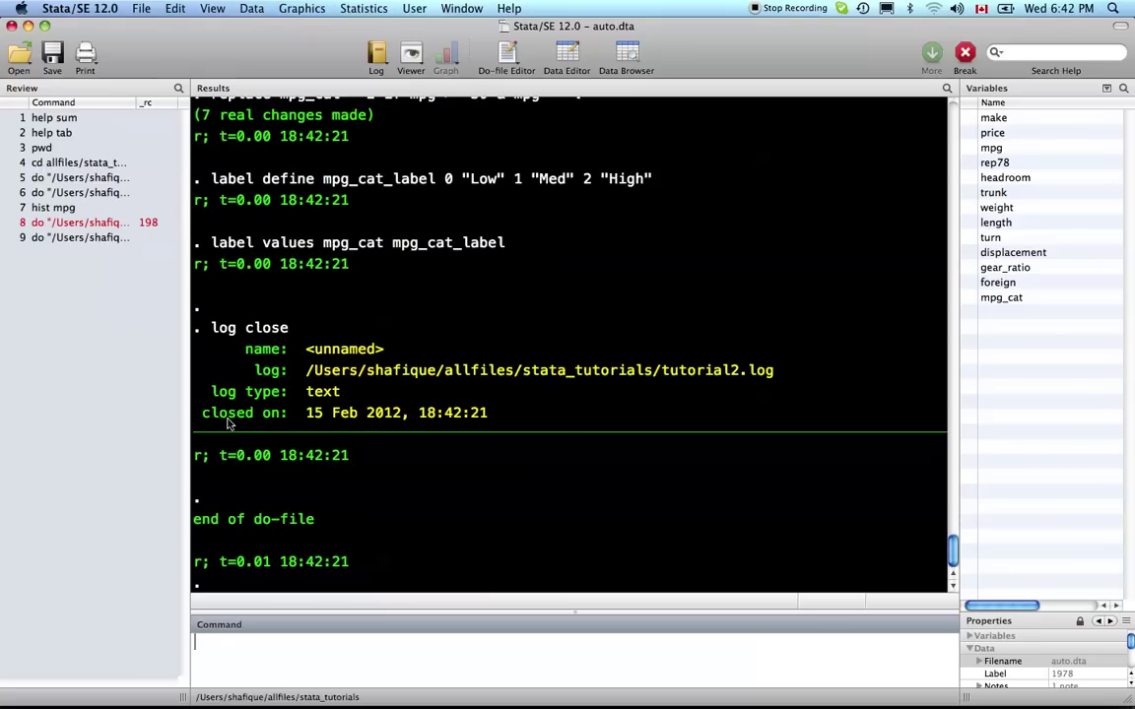
# - Describe the dataset and tabulate mpg_cat: Low 35, Med 32, High 7 of 74 cars
pyautogui.write('d')
pyautogui.press('Return')
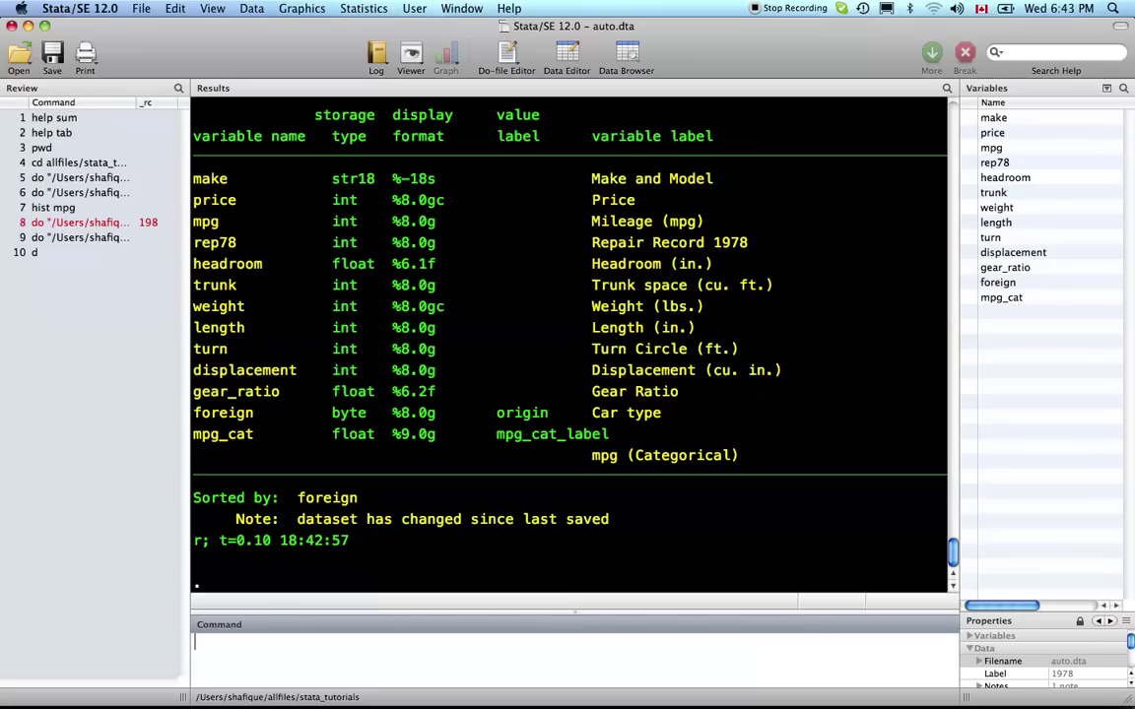
pyautogui.write('tab mpg_cat')
pyautogui.press('Return')
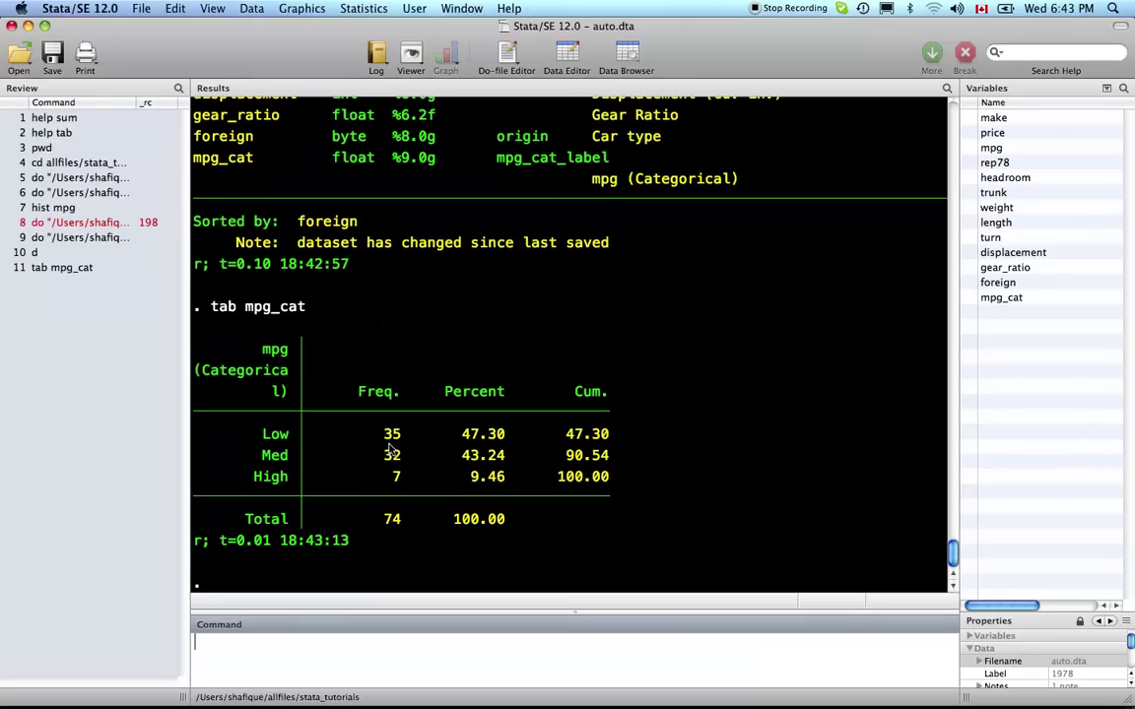
pyautogui.scroll(10, 391, 449)
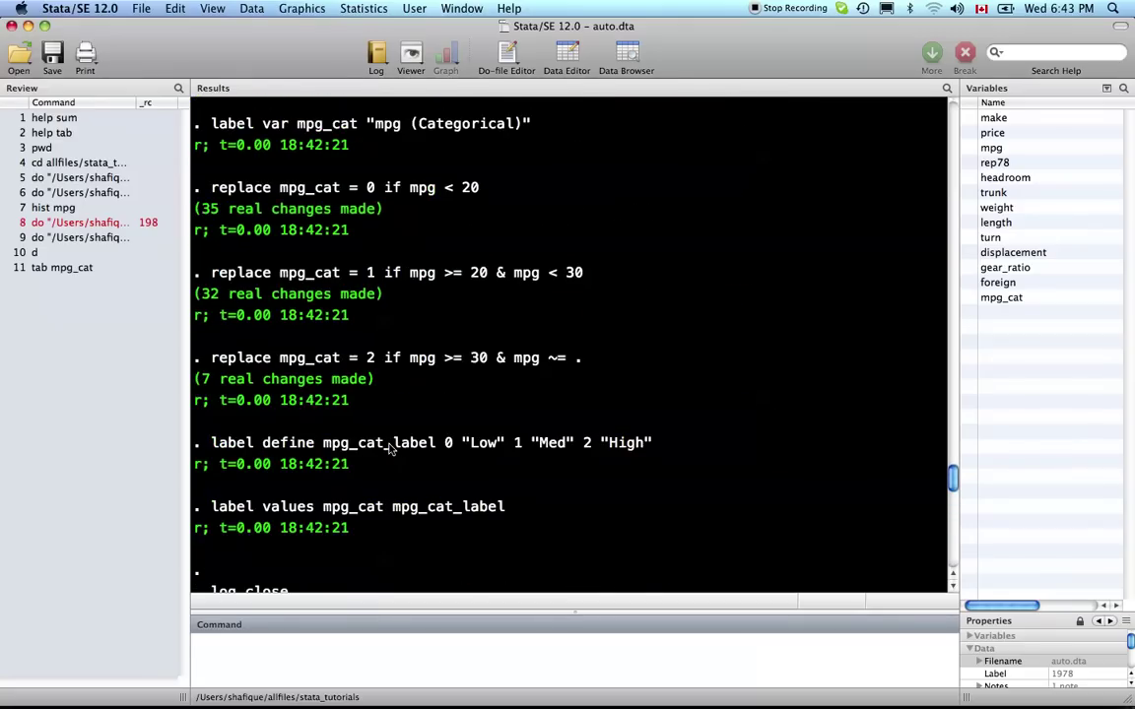
pyautogui.scroll(-1, 220, 334)
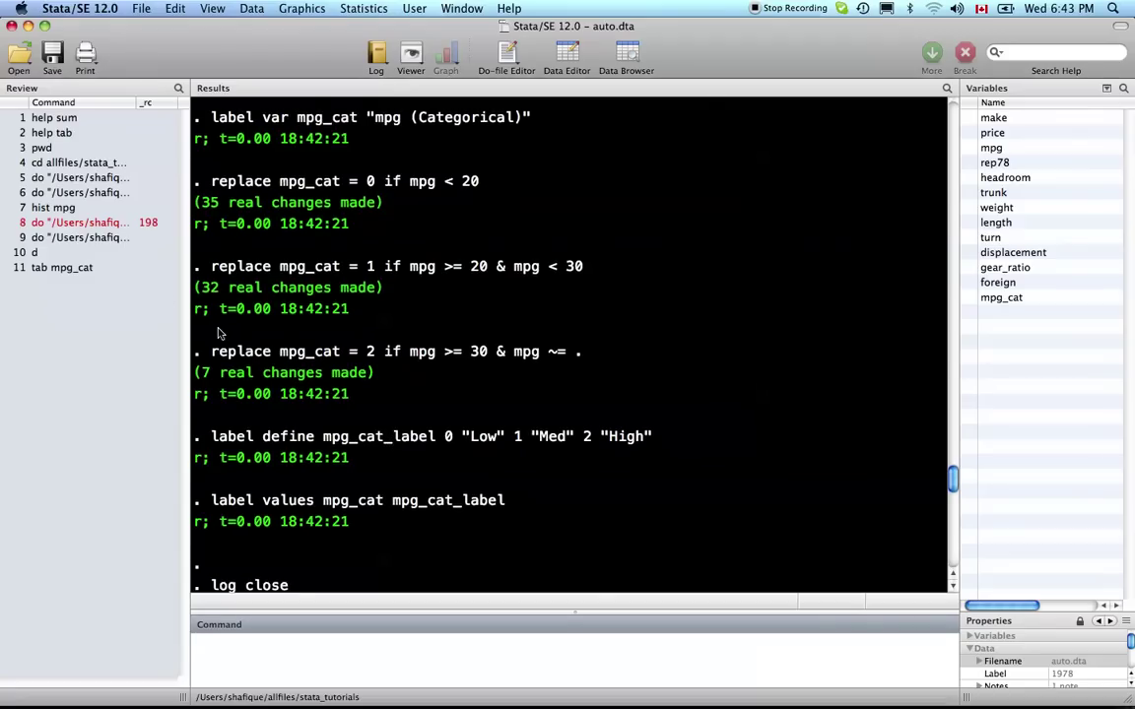
pyautogui.scroll(-10, 220, 334)
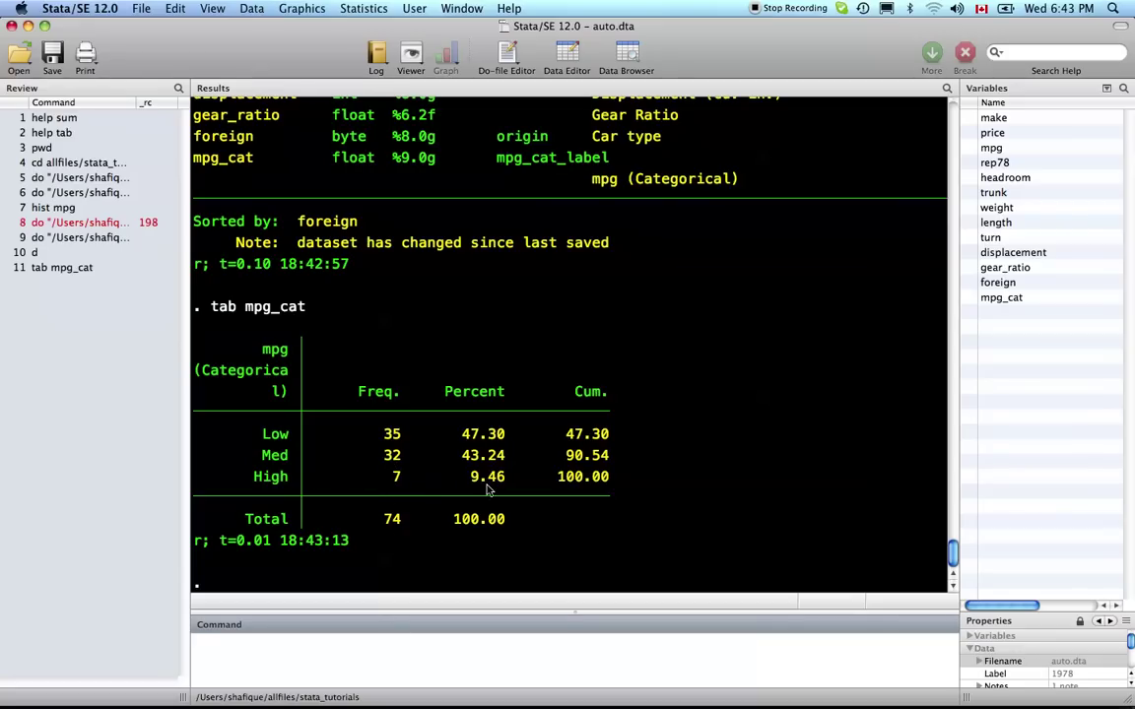
# - Cross-tabulate foreign by mpg_cat, first plain and then including missing values (mi)
pyautogui.write('tab foreign')
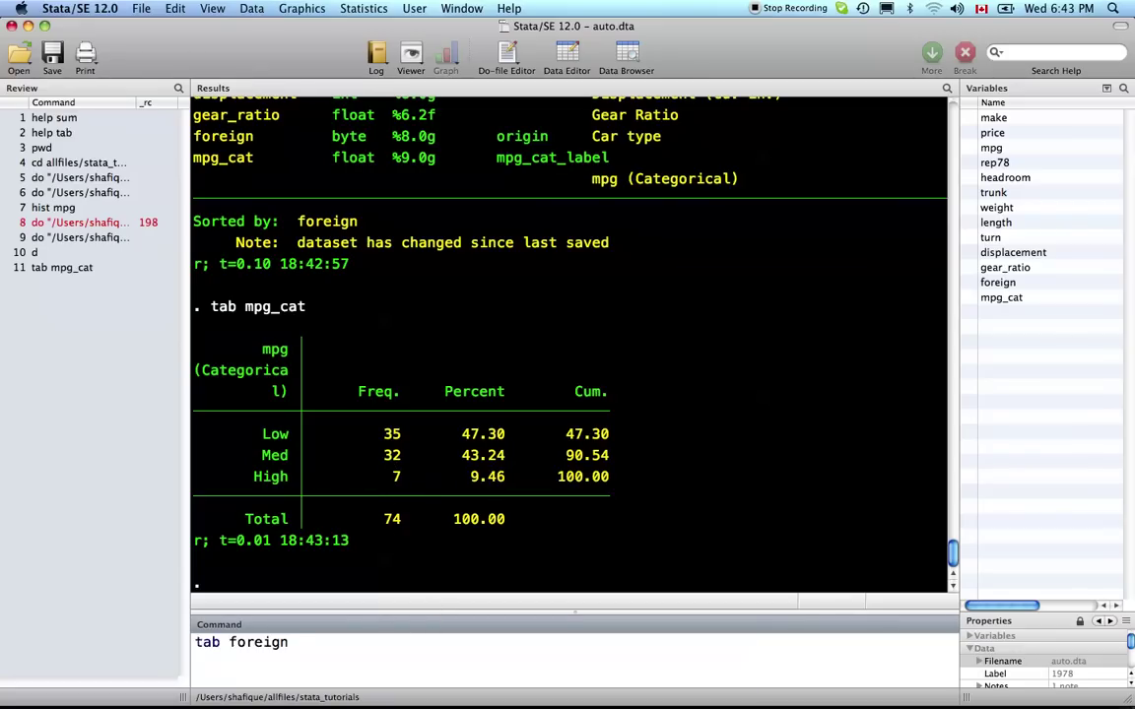
pyautogui.write(' mpg_cat')
pyautogui.press('Return')
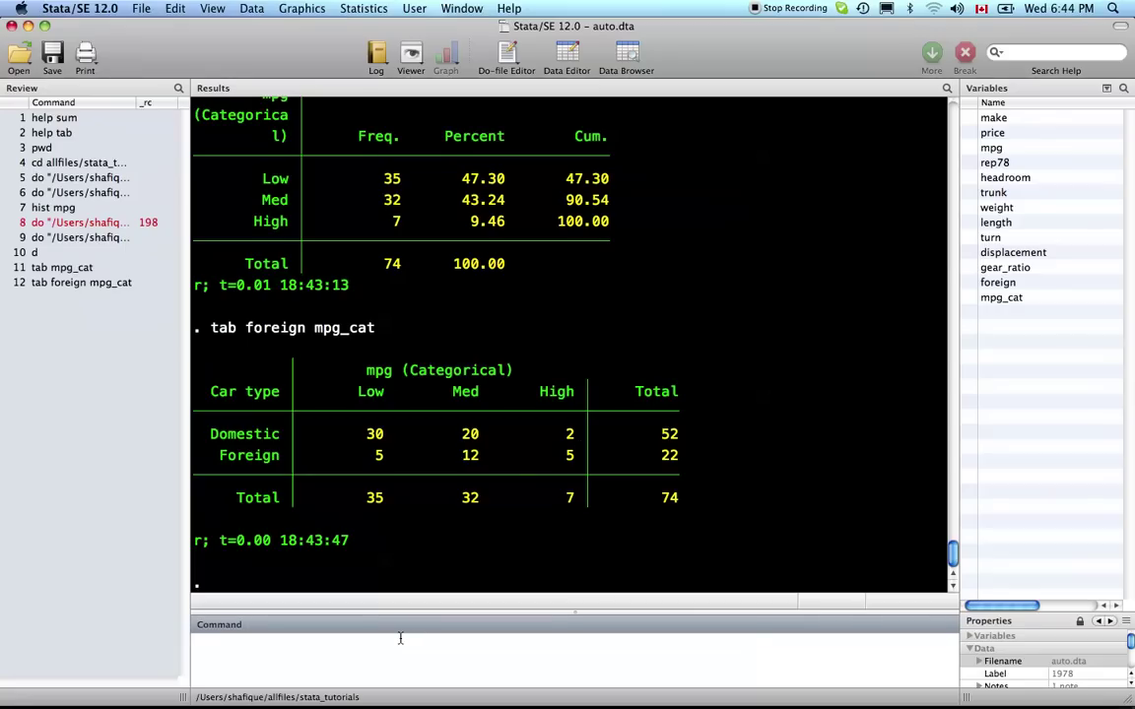
pyautogui.press('pageup')
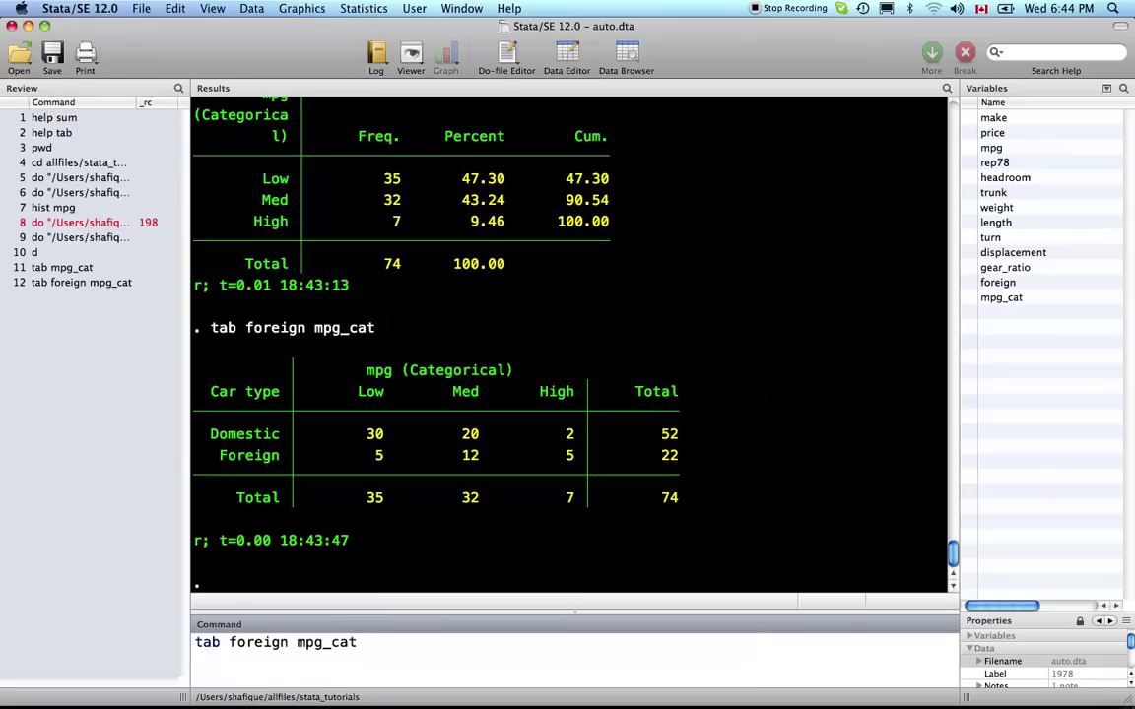
pyautogui.write(', mi')
pyautogui.press('Return')
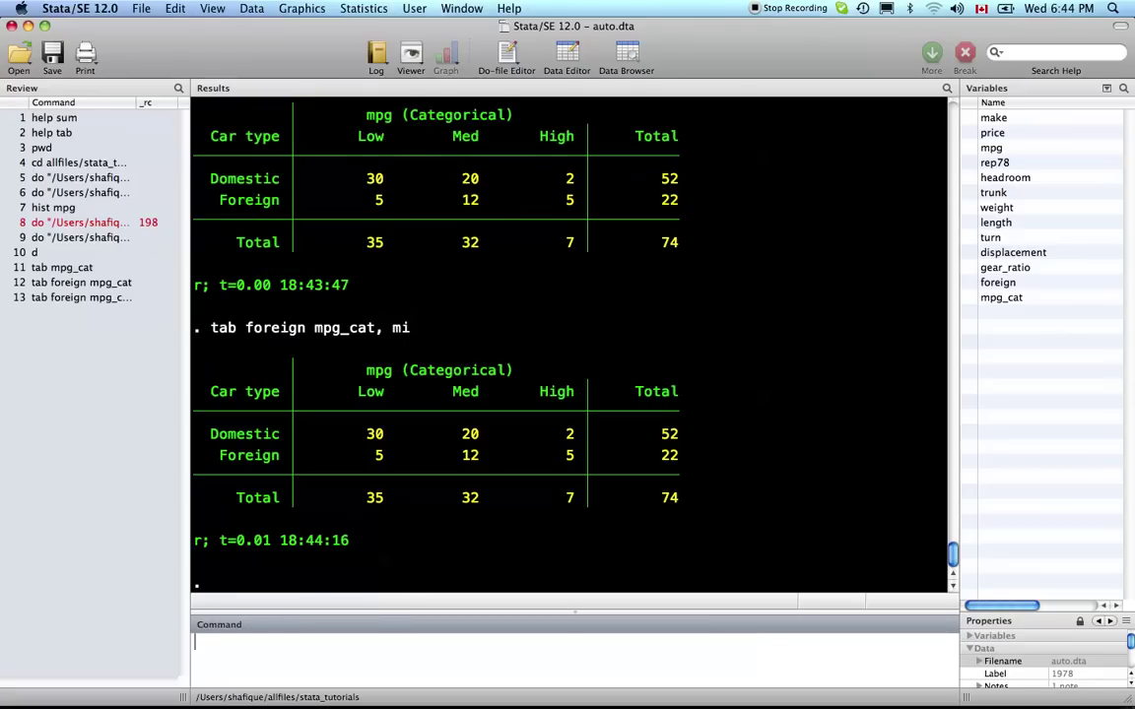
# - Rerun the foreign by mpg_cat cross-tab with column percentages and missing values
pyautogui.press('pageup')
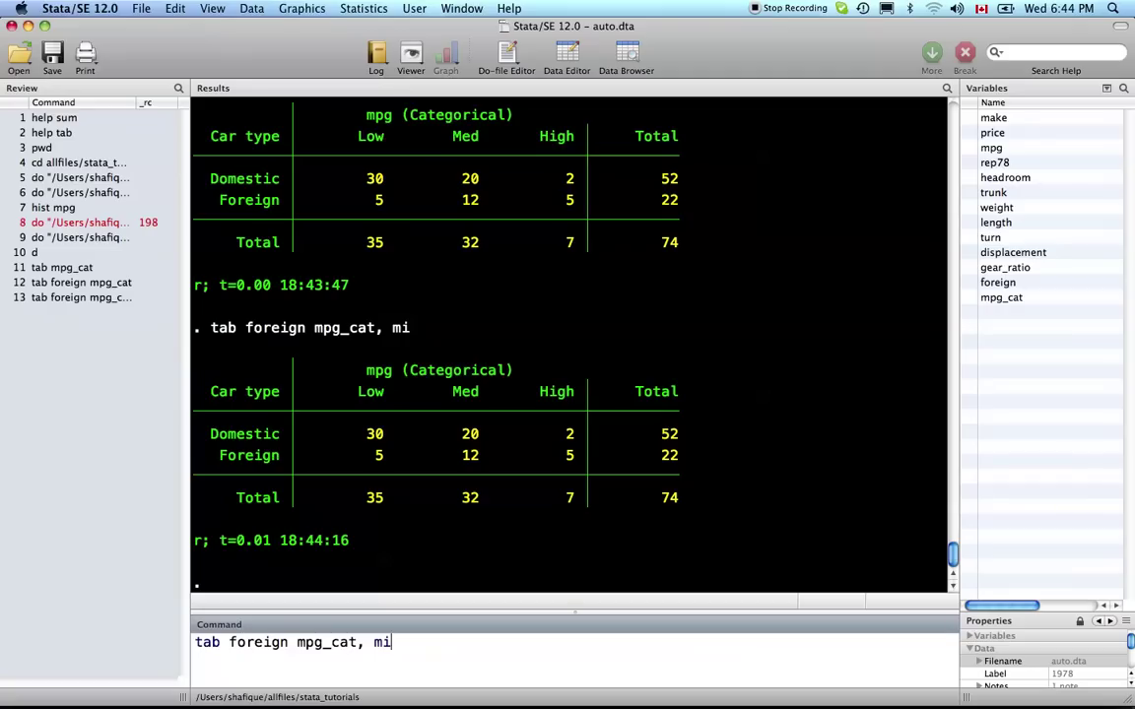
pyautogui.press('Left')
pyautogui.press('Left')
pyautogui.write('col')
pyautogui.press('Return')
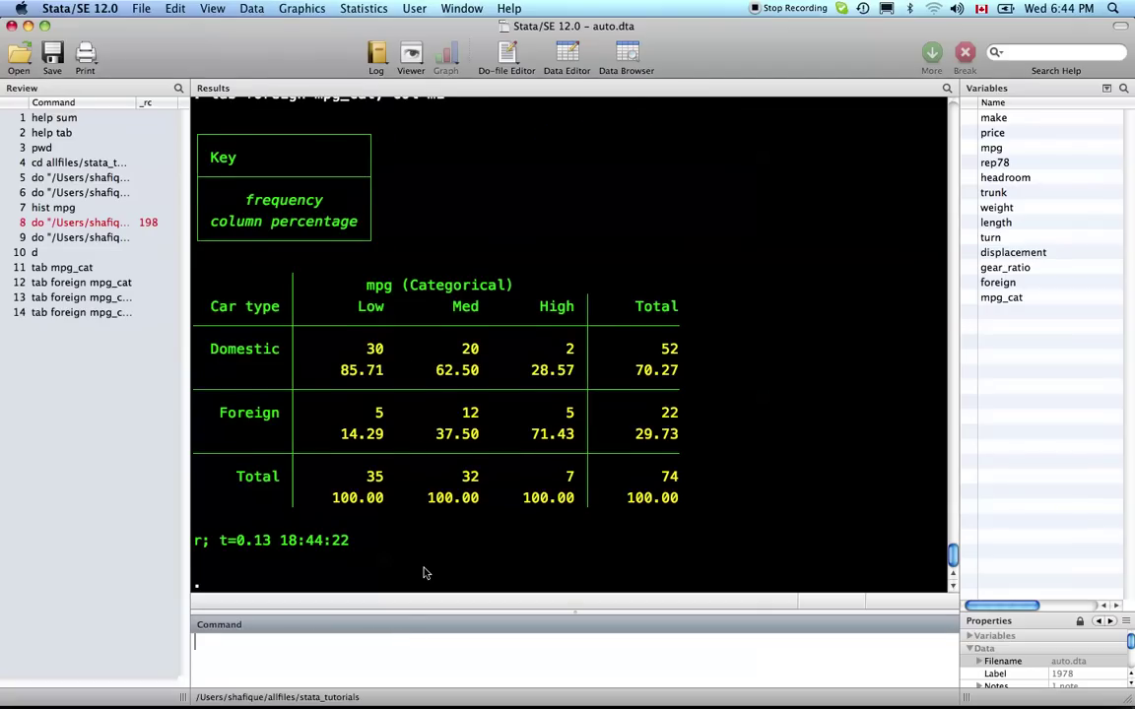
pyautogui.scroll(5, 404, 296)
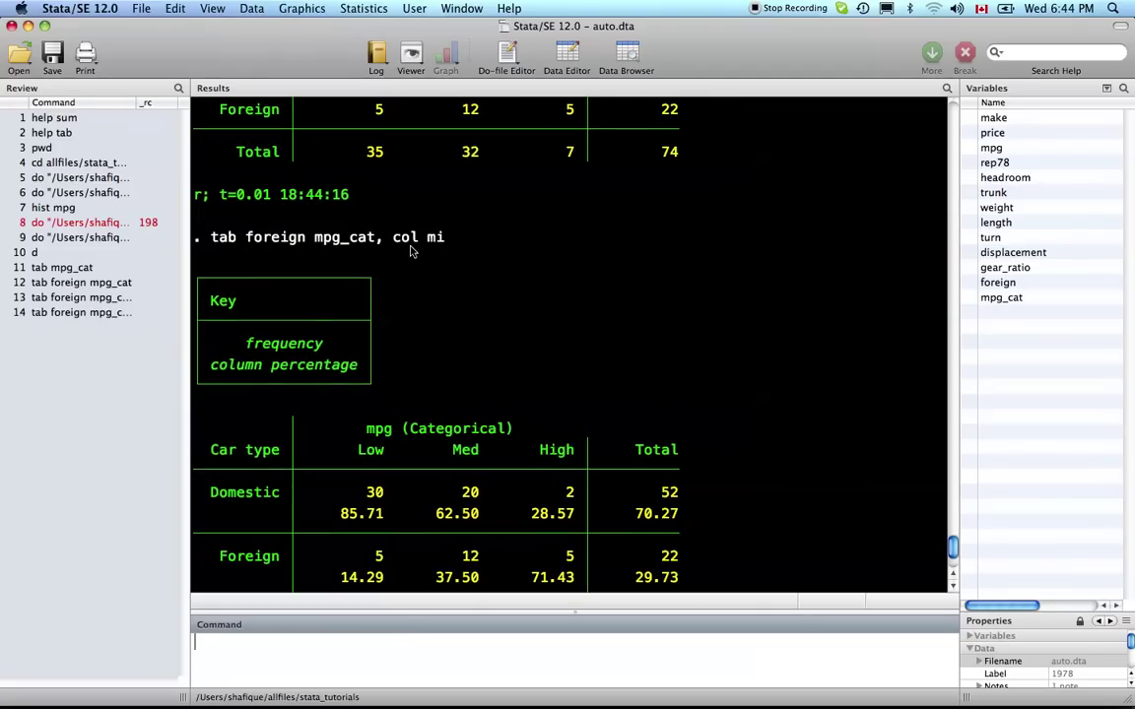
pyautogui.scroll(-5, 442, 295)
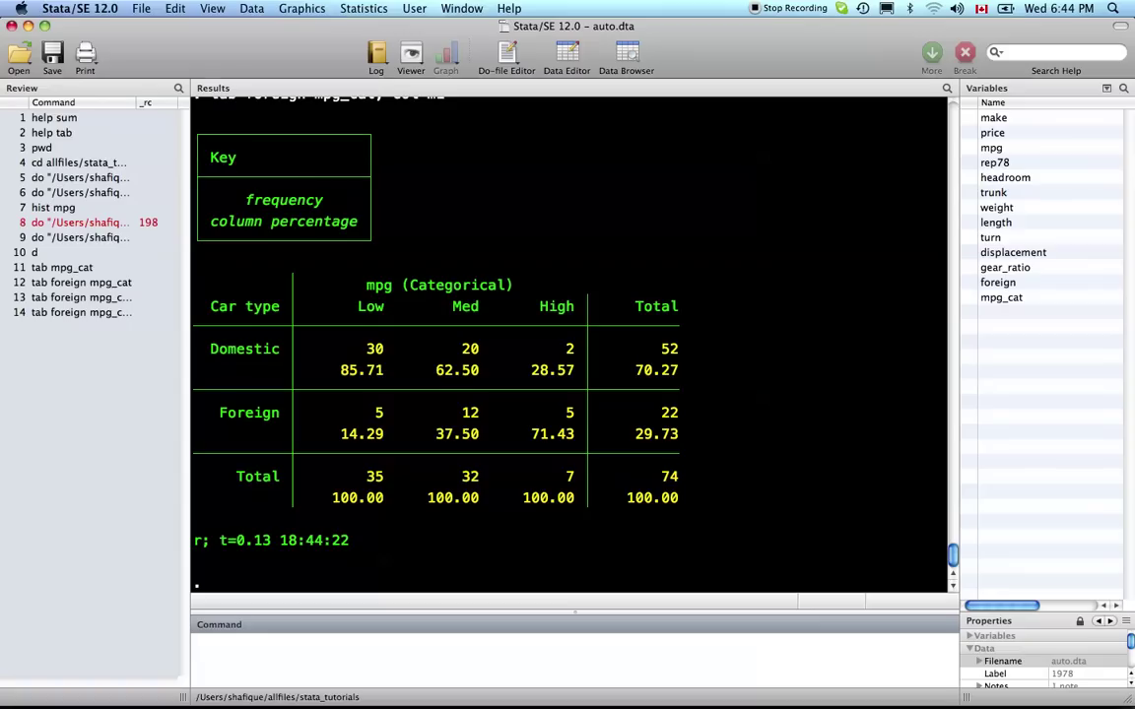
# - Rerun the cross-tab with row percentages, then with both row and column percentages
pyautogui.press('Up')
pyautogui.press('Left')
pyautogui.press('Left')
pyautogui.press('Left')
pyautogui.press('BackSpace')
pyautogui.press('BackSpace')
pyautogui.press('BackSpace')
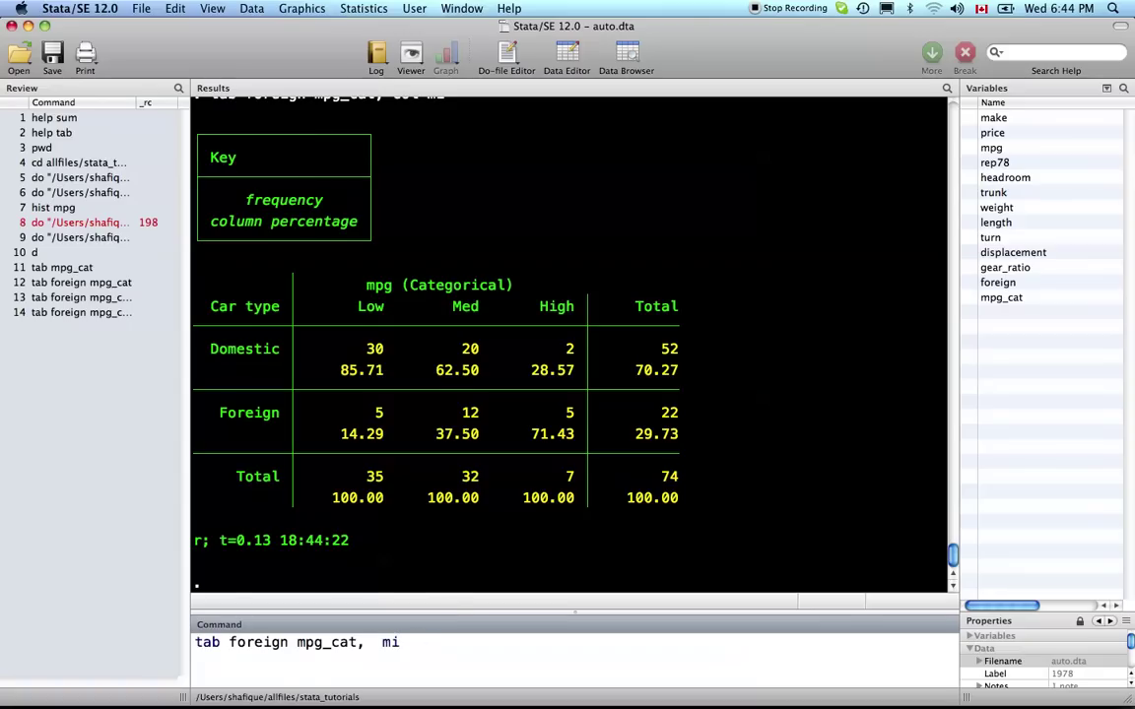
pyautogui.press('Return')
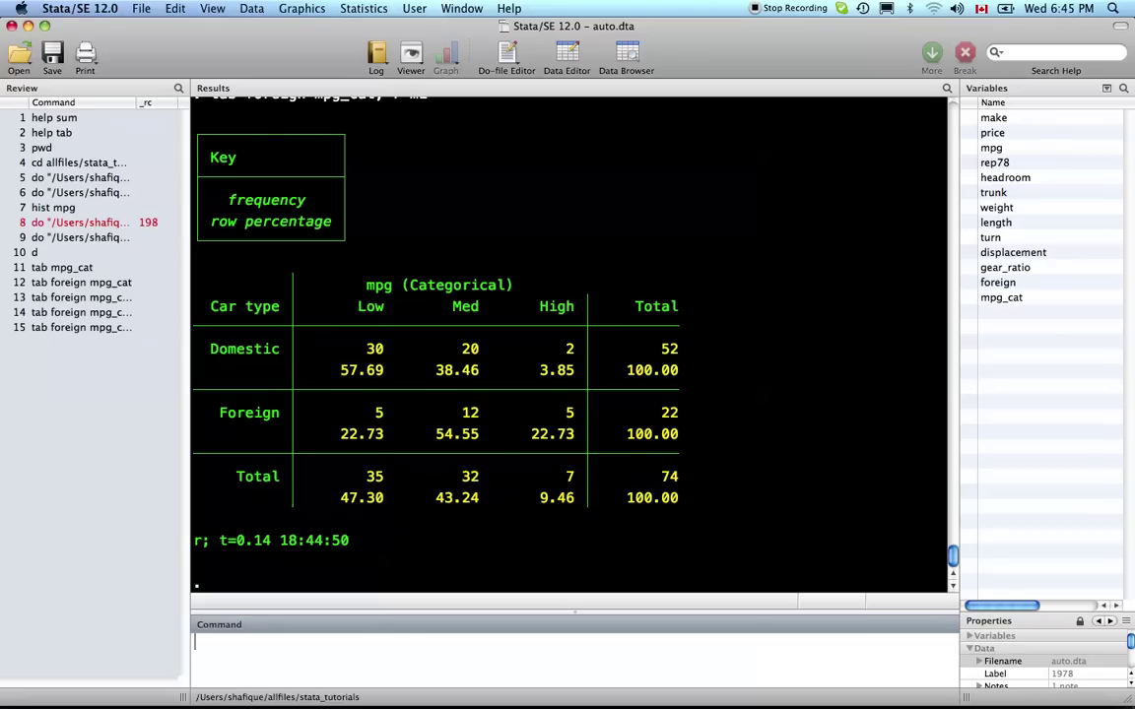
pyautogui.press('Up')
pyautogui.press('Left')
pyautogui.press('Left')
pyautogui.press('Left')
pyautogui.press('Left')
pyautogui.write('col')
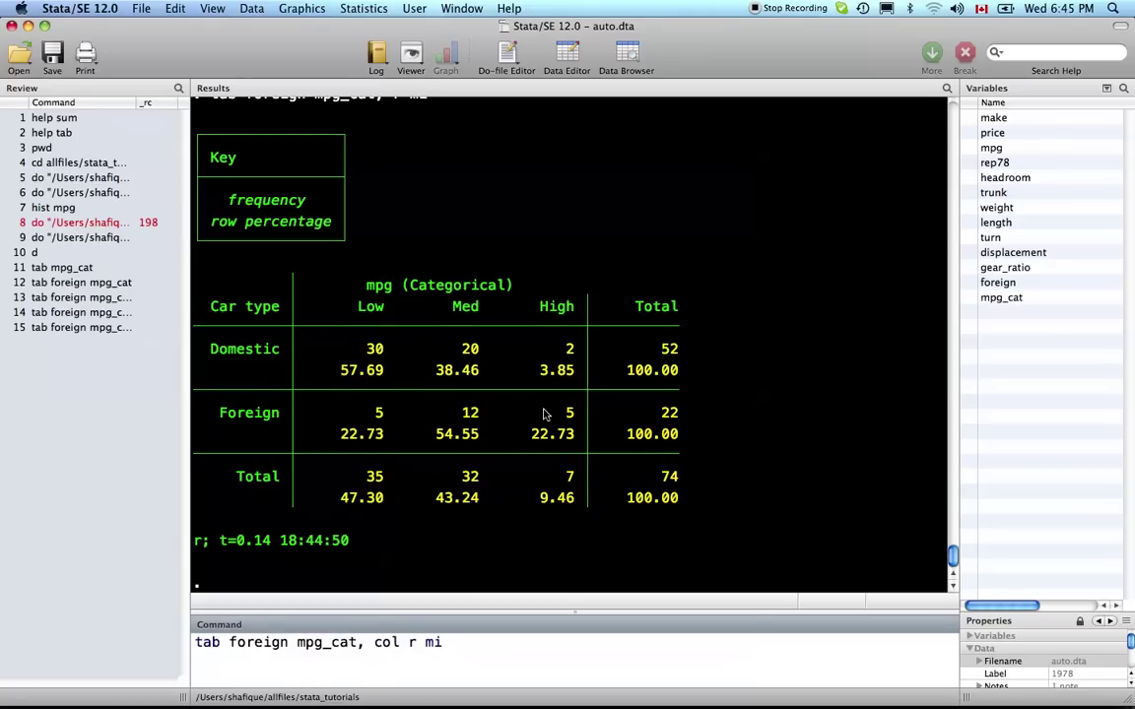
pyautogui.press('Return')
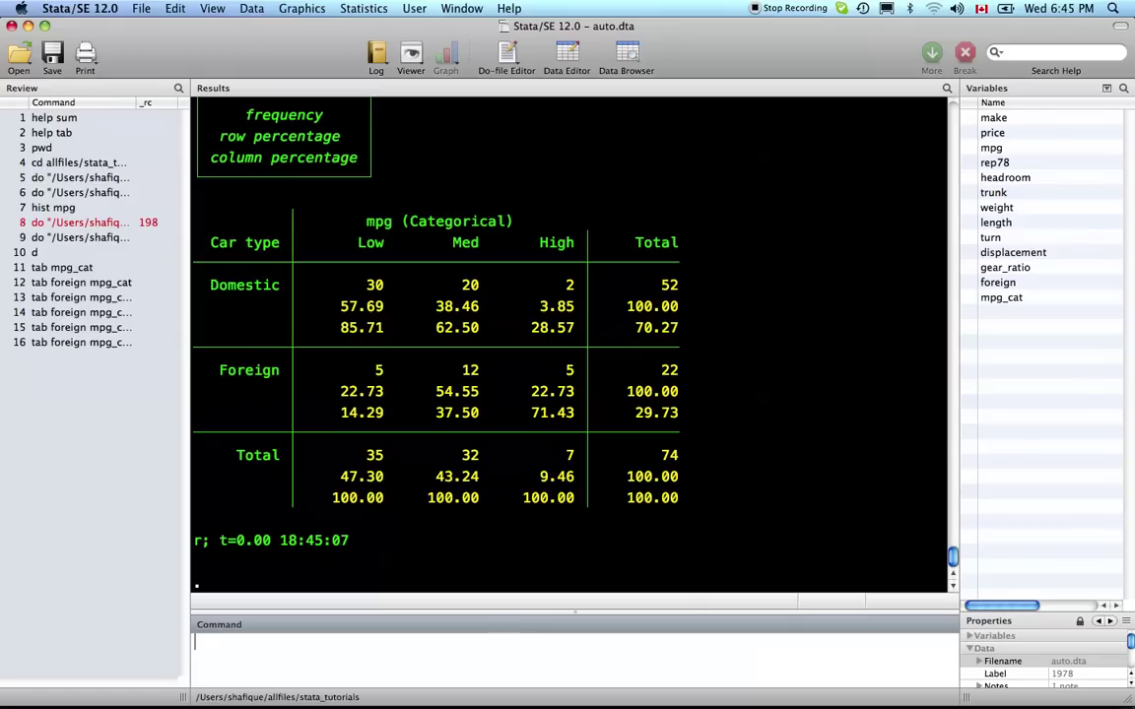
# - List stored results (r(N)=74, r(r)=2, r(c)=3), discard a tabout command, and type clear
pyautogui.write('return ')
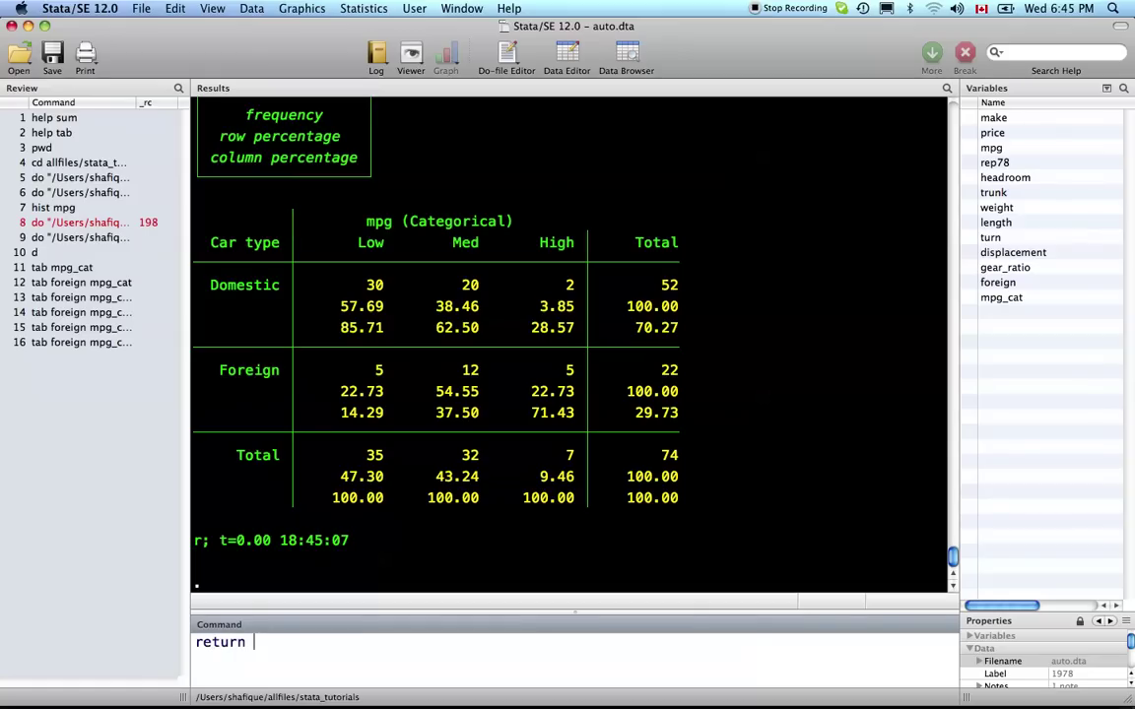
pyautogui.write('list')
pyautogui.press('Return')
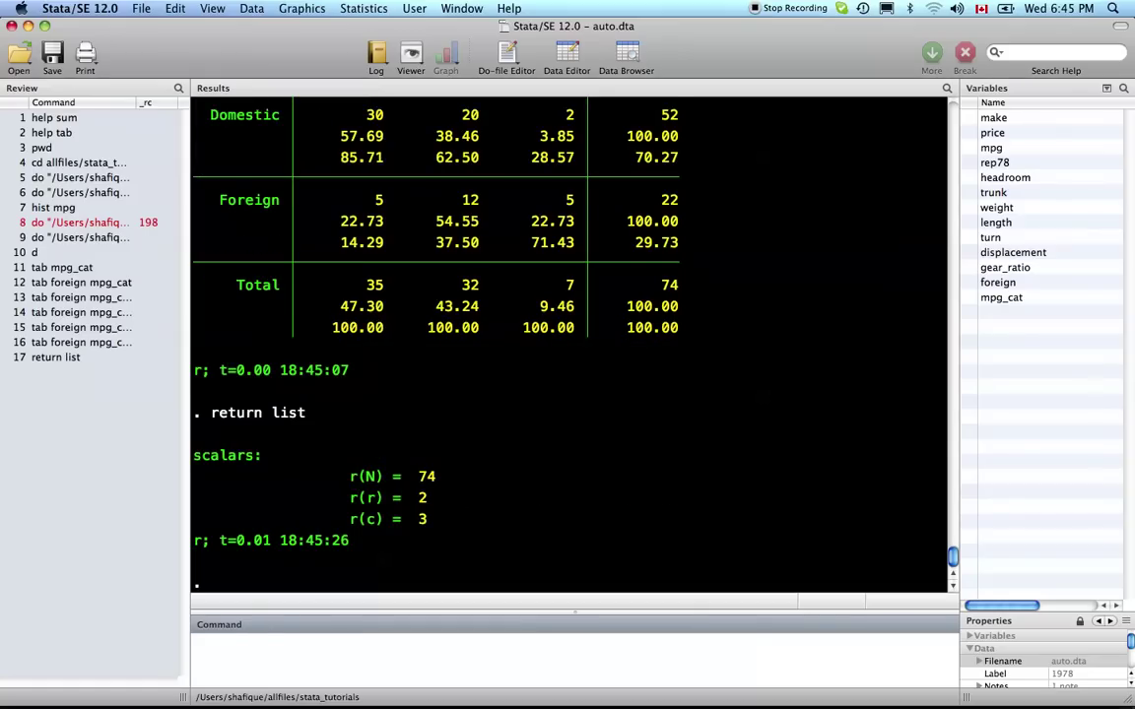
pyautogui.write('tabout u')
pyautogui.press('BackSpace')
pyautogui.press('super+a')
pyautogui.write('ssc install tabout')
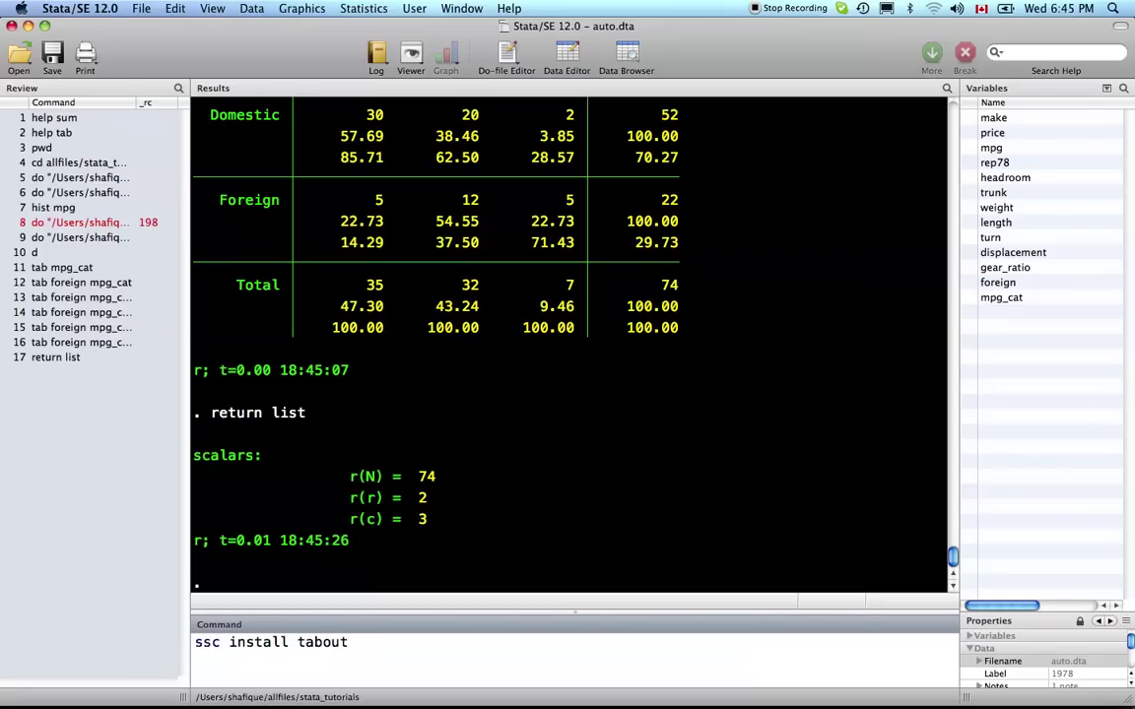
pyautogui.press('BackSpace')
pyautogui.press('BackSpace')
pyautogui.press('BackSpace')
pyautogui.press('BackSpace')
pyautogui.press('BackSpace')
pyautogui.press('BackSpace')
pyautogui.press('BackSpace')
pyautogui.press('BackSpace')
pyautogui.press('BackSpace')
pyautogui.press('BackSpace')
pyautogui.press('BackSpace')
pyautogui.press('BackSpace')
pyautogui.press('BackSpace')
pyautogui.press('BackSpace')
pyautogui.press('BackSpace')
pyautogui.press('BackSpace')
pyautogui.press('BackSpace')
pyautogui.press('BackSpace')
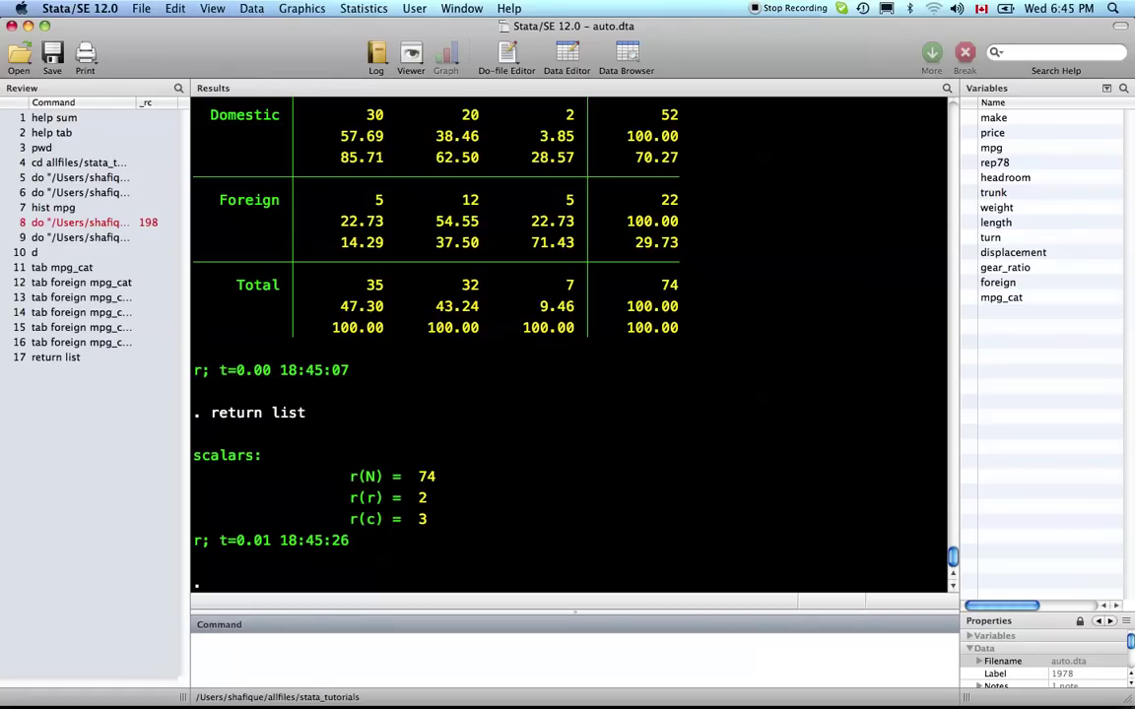
pyautogui.write('clear')
# - Clear memory and generate empty variables id, alien_o, w and h set to missing
pyautogui.press('Return')
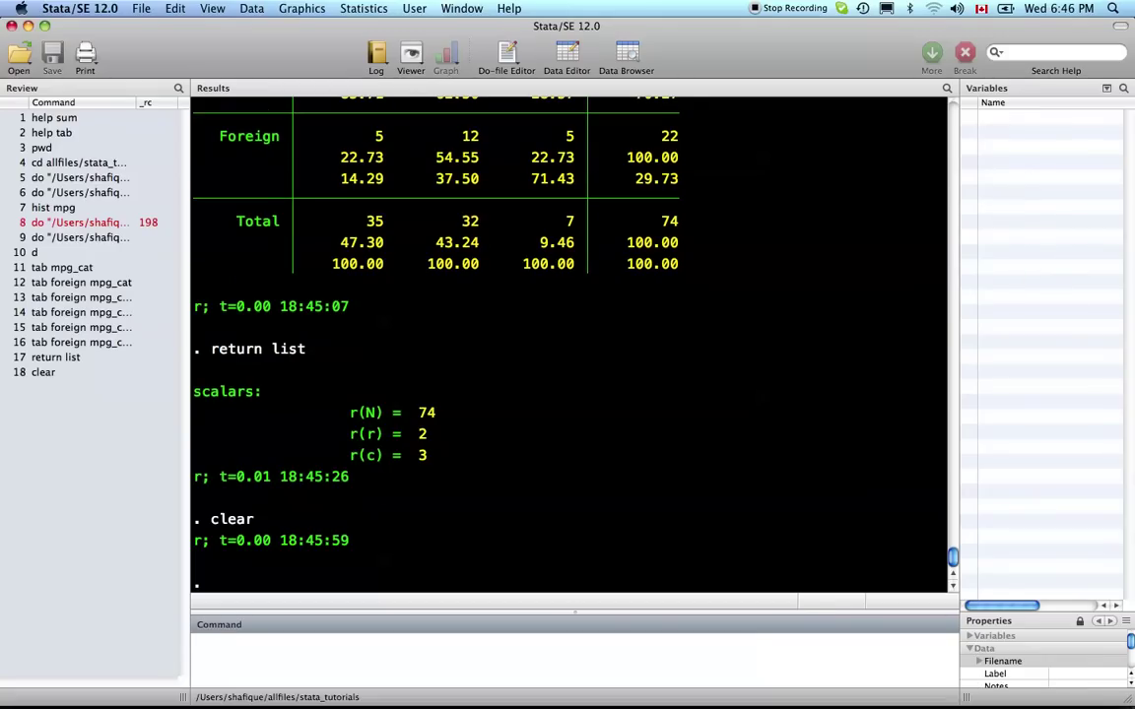
pyautogui.write('gen id = .')
pyautogui.press('Return')
pyautogui.write('gen ')
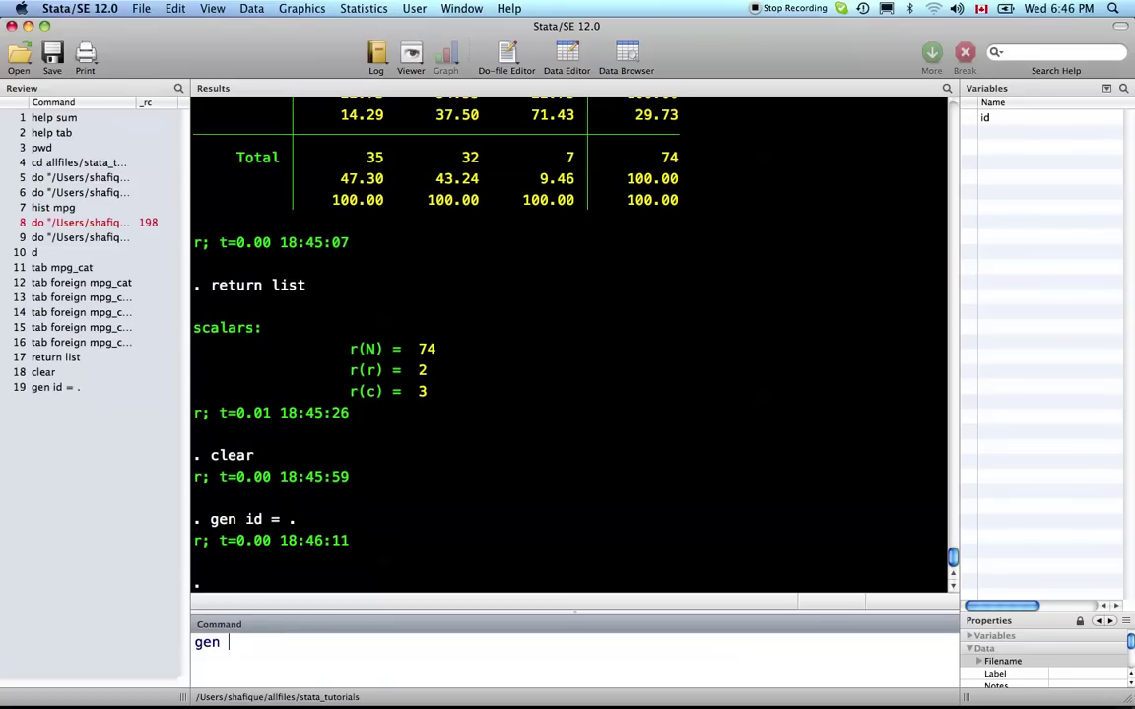
pyautogui.write('alien_o = .')
pyautogui.press('Return')
pyautogui.write('ge')
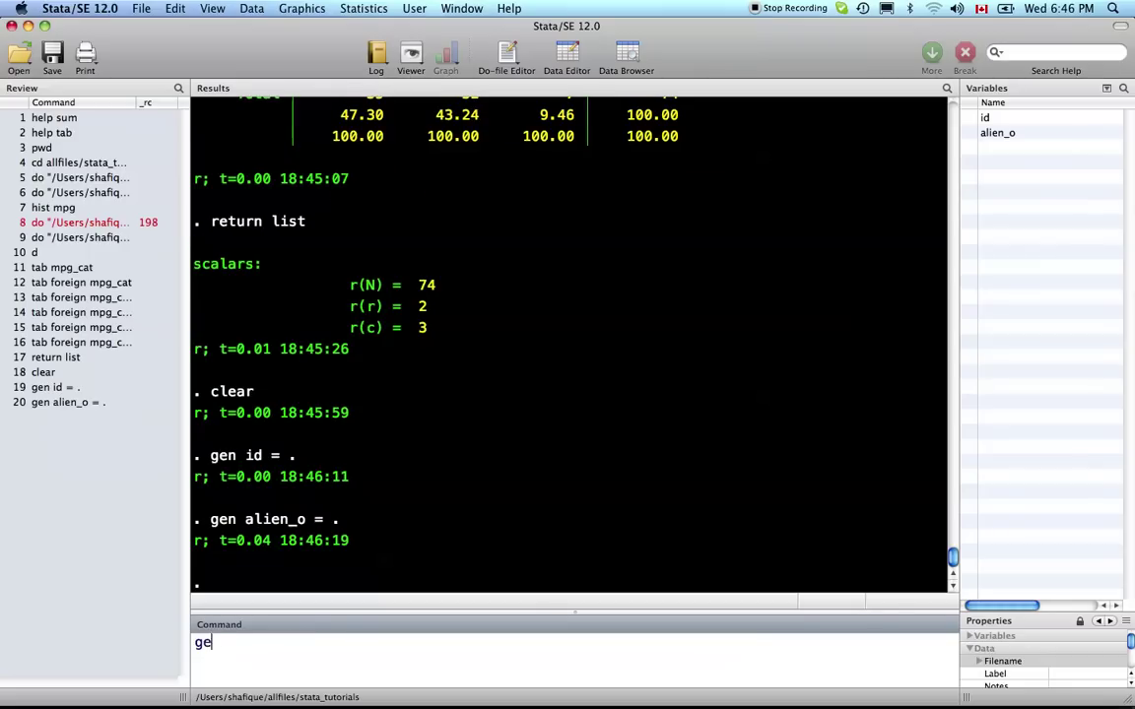
pyautogui.write('n w = .')
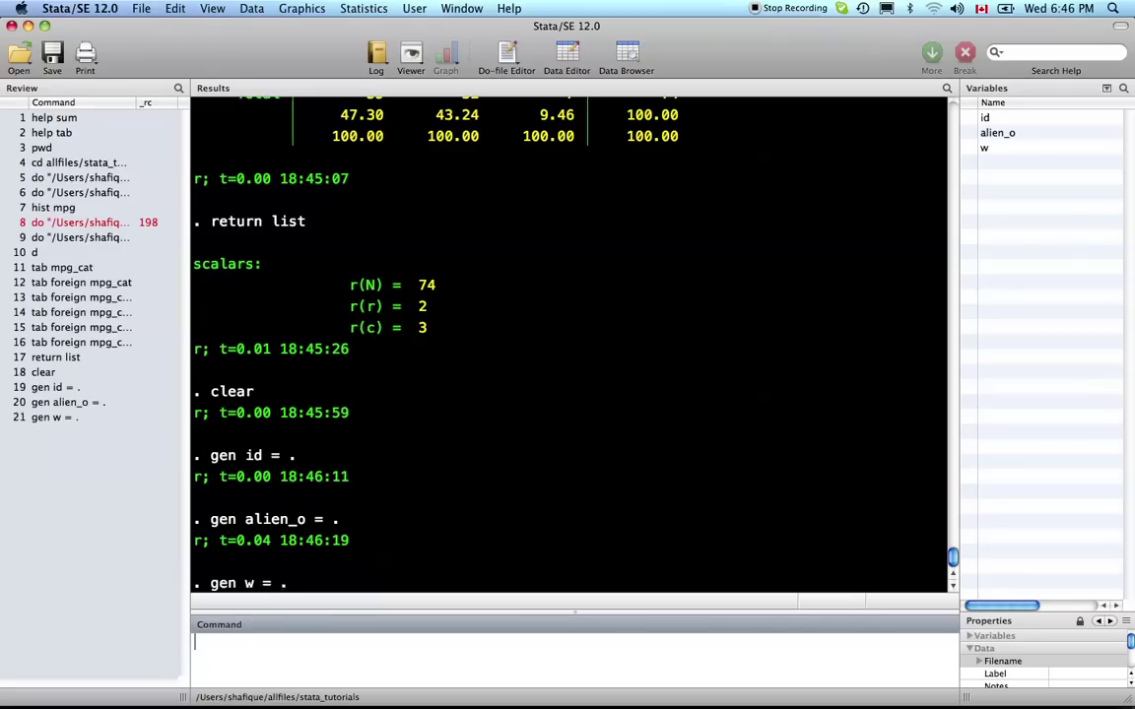
pyautogui.press('Return')
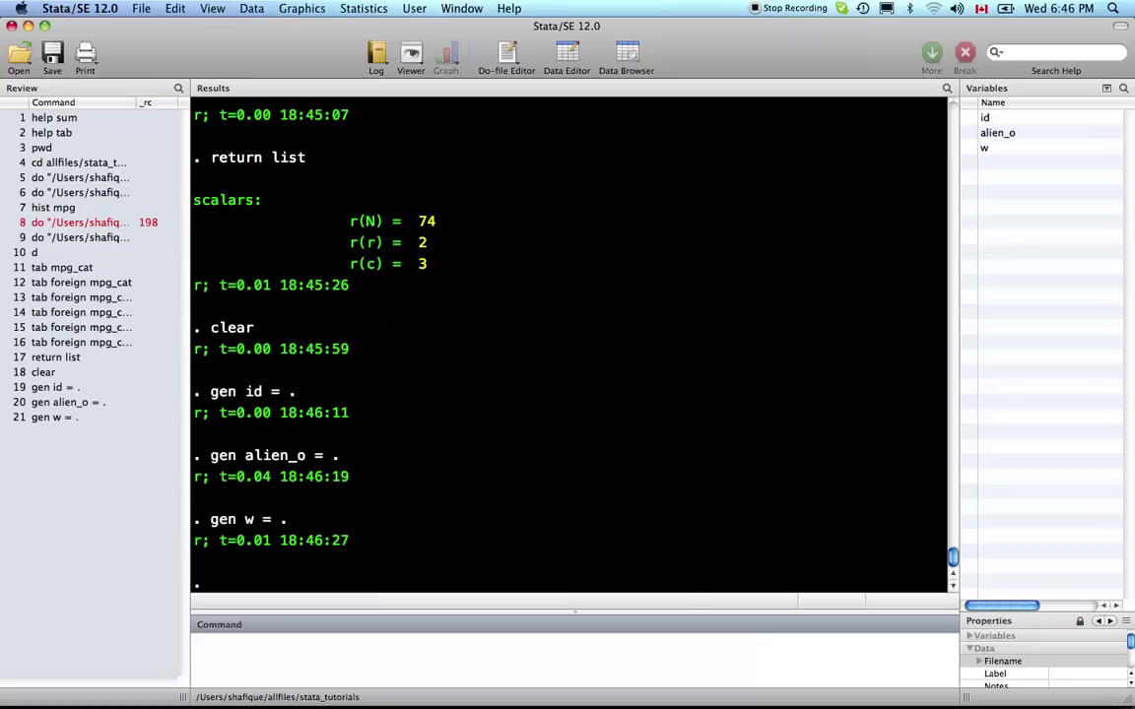
pyautogui.write('gen h = .')
pyautogui.press('Return')
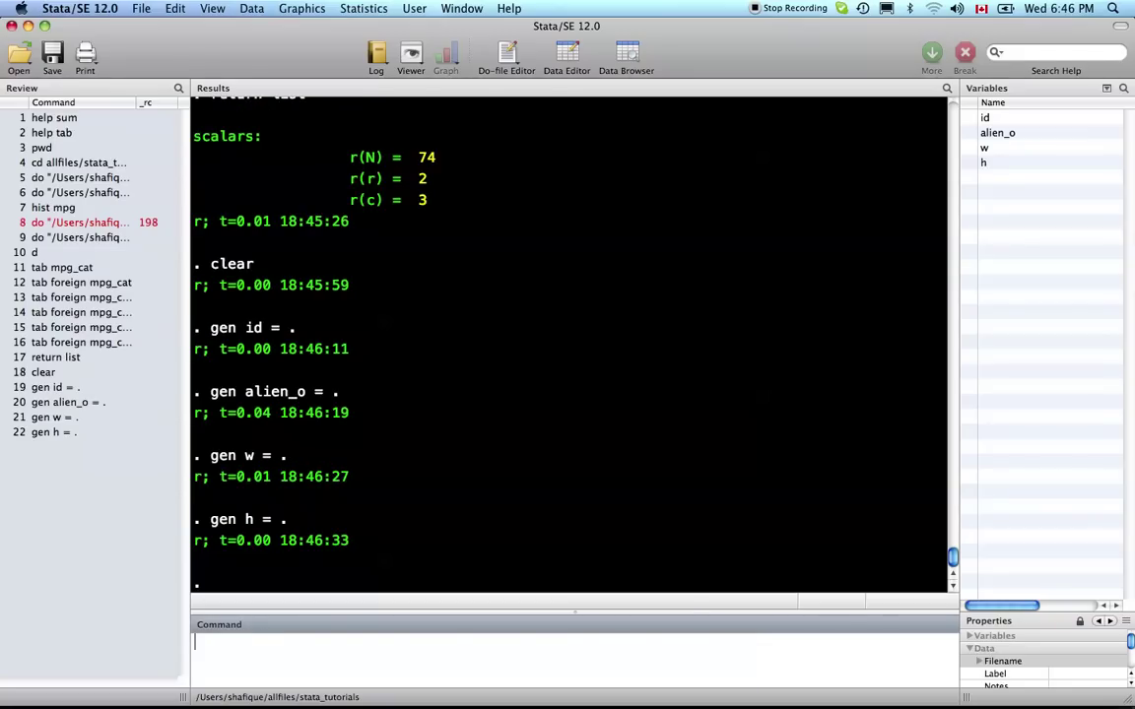
# - Open the Data Editor and enter id values 1, 2, 3, 4
pyautogui.write('edit')
pyautogui.press('Return')
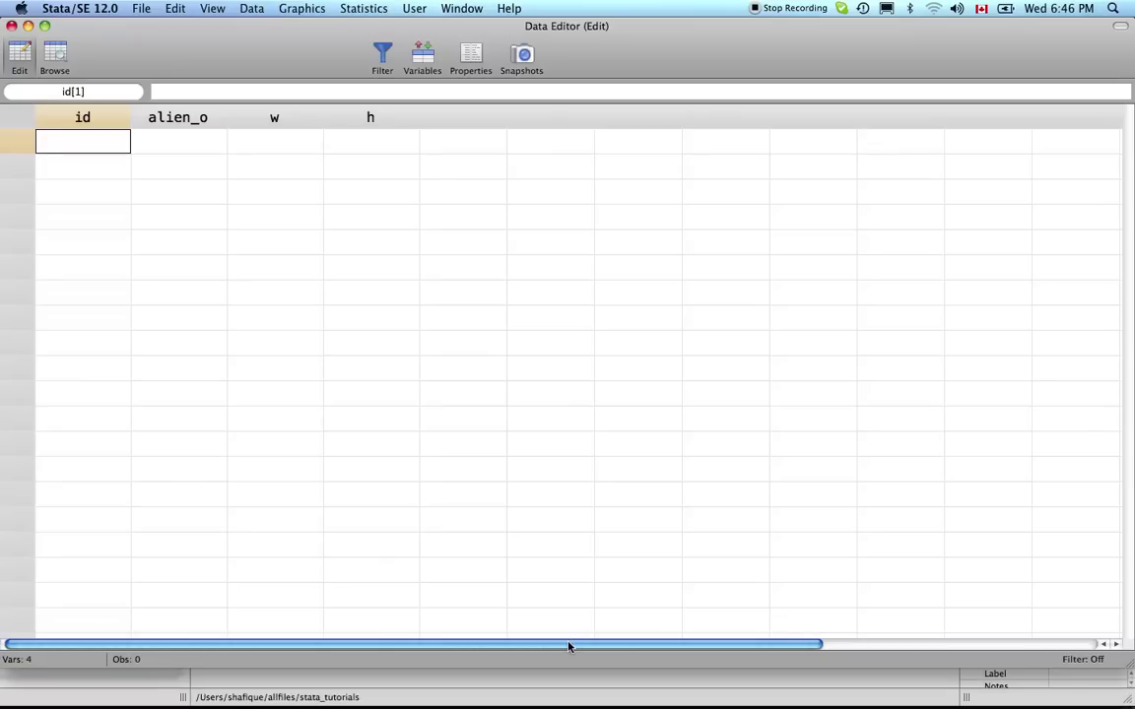
pyautogui.write('1')
pyautogui.press('Return')
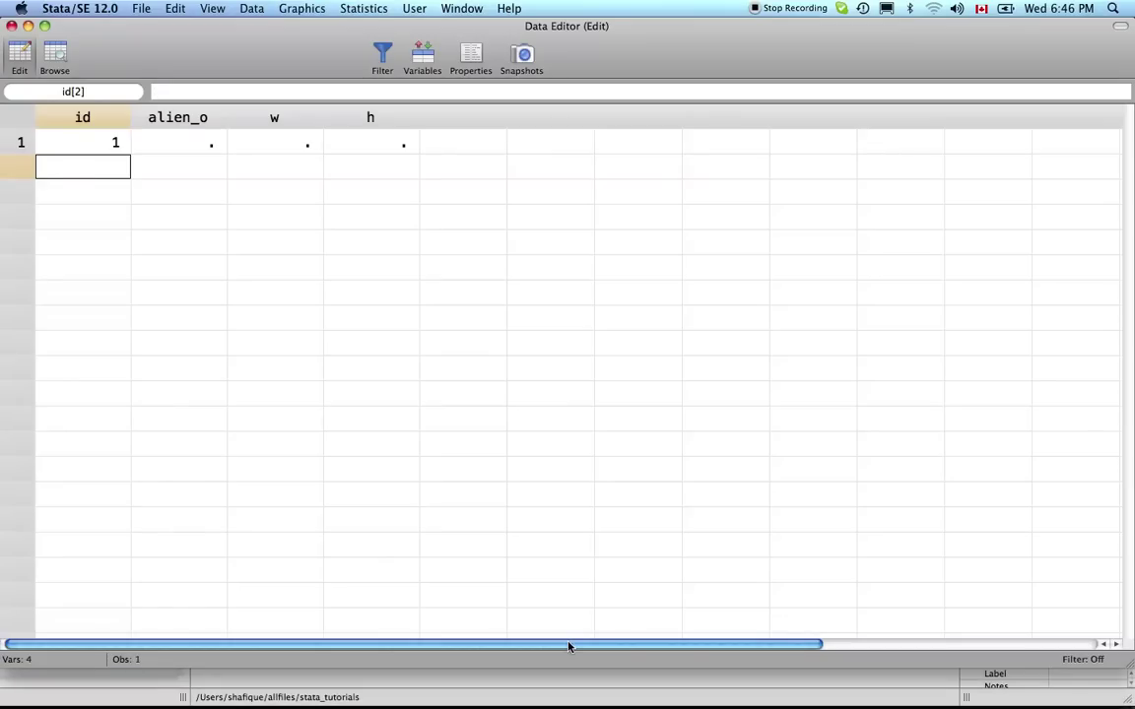
pyautogui.write('2')
pyautogui.press('Return')
pyautogui.write('3')
pyautogui.press('Return')
pyautogui.write('4')
pyautogui.press('Return')
# - Enter alien_o values 0, 0, 1, 1 for the four observations
pyautogui.press('Up')
pyautogui.press('Up')
pyautogui.press('Up')
pyautogui.press('Up')
pyautogui.press('Right')
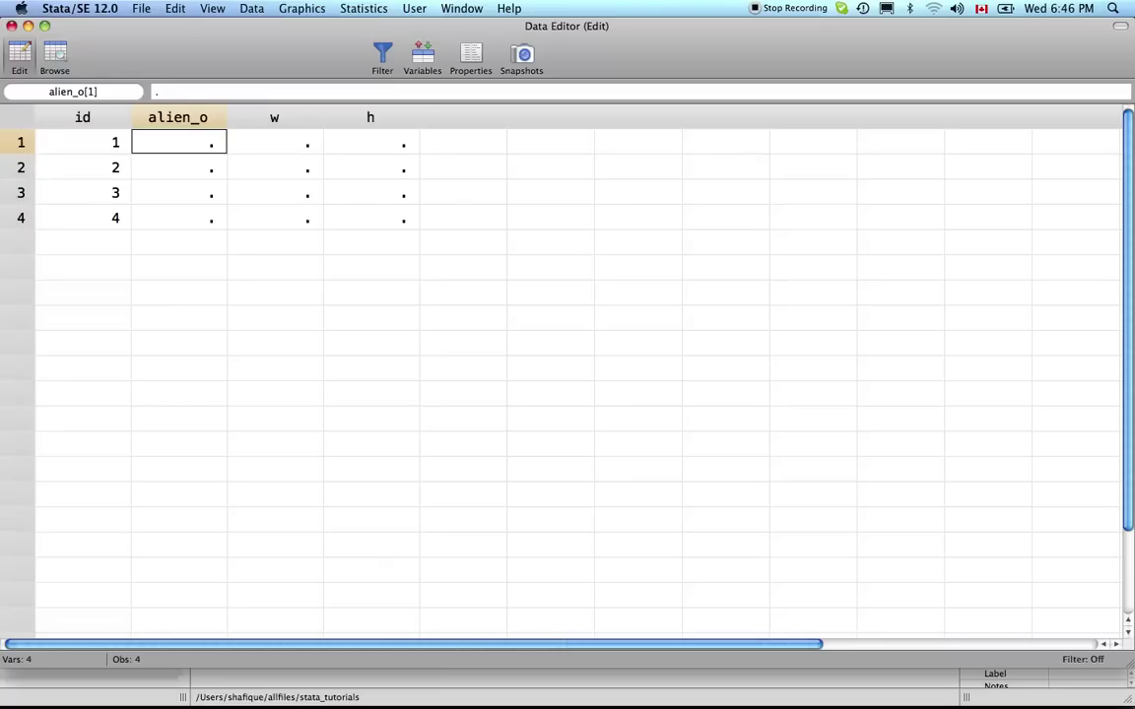
pyautogui.write('0')
pyautogui.press('Return')
pyautogui.write('0')
pyautogui.press('Return')
pyautogui.write('1')
pyautogui.press('Return')
pyautogui.write('1')
pyautogui.press('Return')
# - Enter w values 2, 2, 1, 1 for the four observations
pyautogui.press('Up')
pyautogui.press('Up')
pyautogui.press('Up')
pyautogui.press('Up')
pyautogui.press('Right')
pyautogui.write('2')
pyautogui.press('Return')
pyautogui.write('2')
pyautogui.press('Return')
pyautogui.write('1')
pyautogui.press('Return')
pyautogui.write('1')
pyautogui.press('Return')
# - Enter h values 0.8, 1, 1.2, 1.4 and close the Data Editor
pyautogui.press('Up')
pyautogui.press('Up')
pyautogui.press('Up')
pyautogui.press('Up')
pyautogui.press('Right')
pyautogui.write('0.')
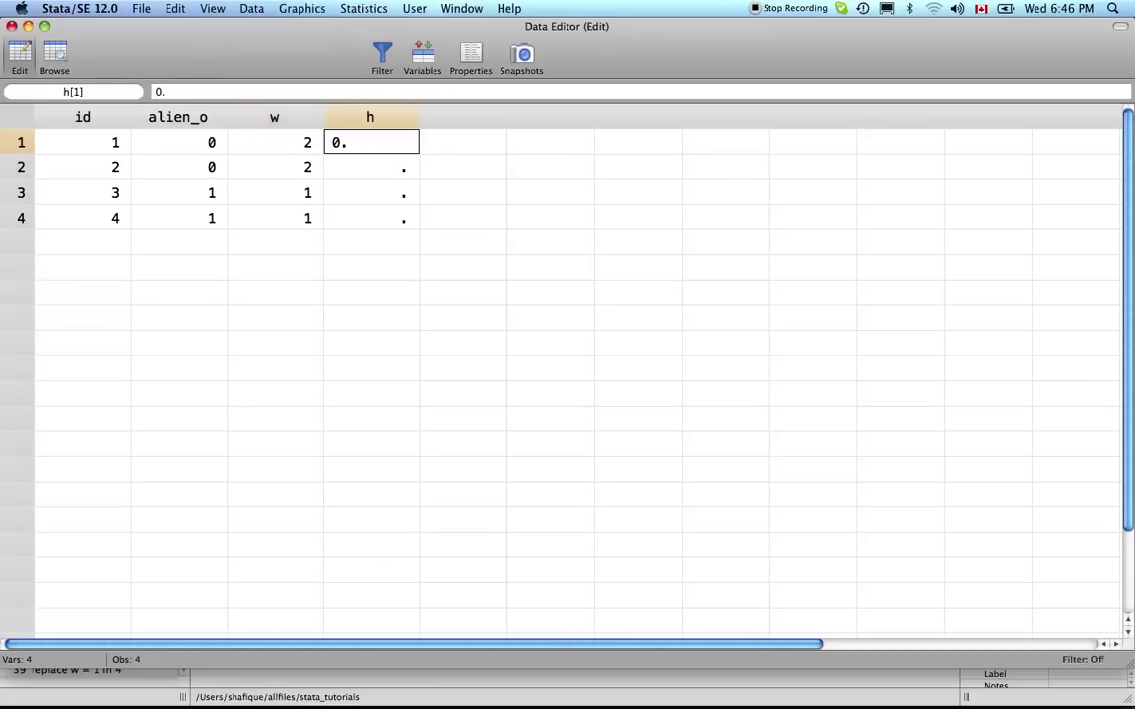
pyautogui.write('8')
pyautogui.press('Return')
pyautogui.write('1')
pyautogui.press('Return')
pyautogui.write('1.')
pyautogui.press('Escape')
pyautogui.write('1.2')
pyautogui.press('Return')
pyautogui.write('1.4')
pyautogui.press('Return')
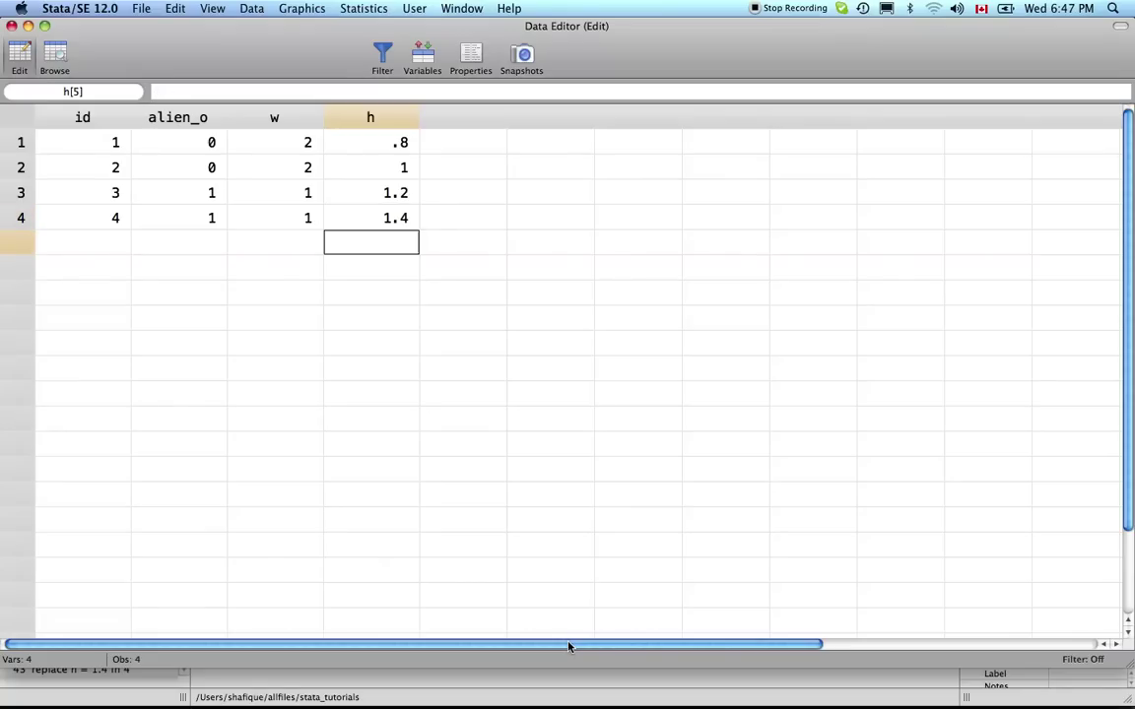
pyautogui.press('super+w')
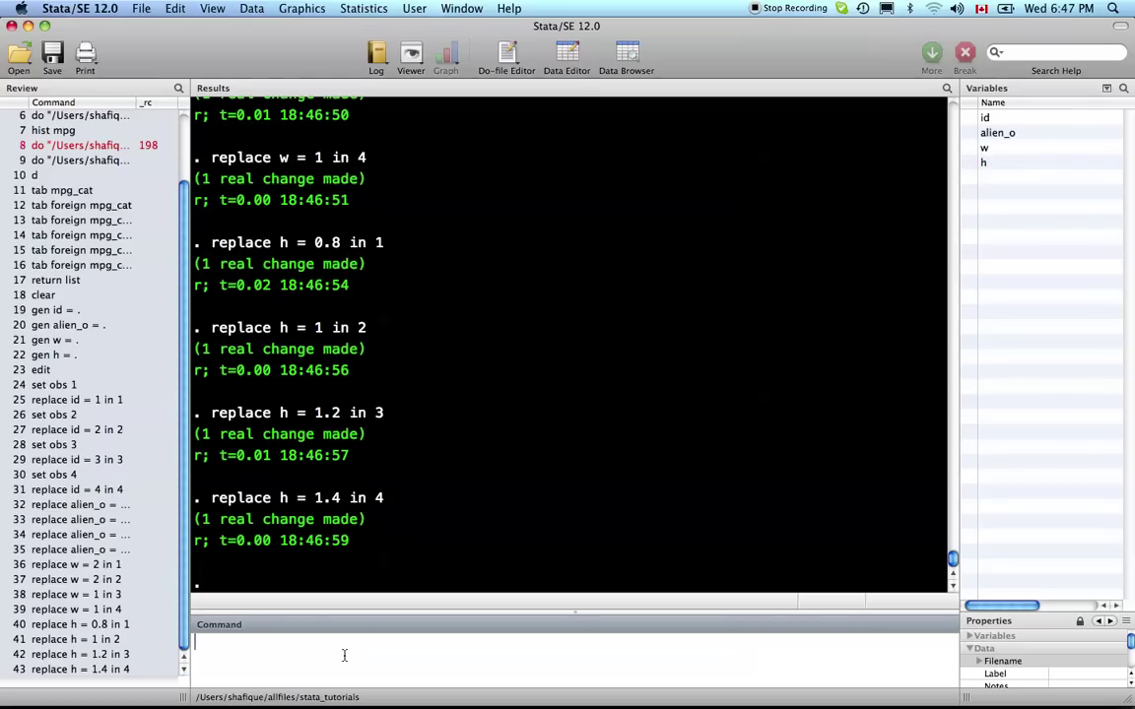
# - Summarize h overall (mean 1.1) and attempt a by-group command on alien_o
pyautogui.write('sum h')
pyautogui.press('Return')
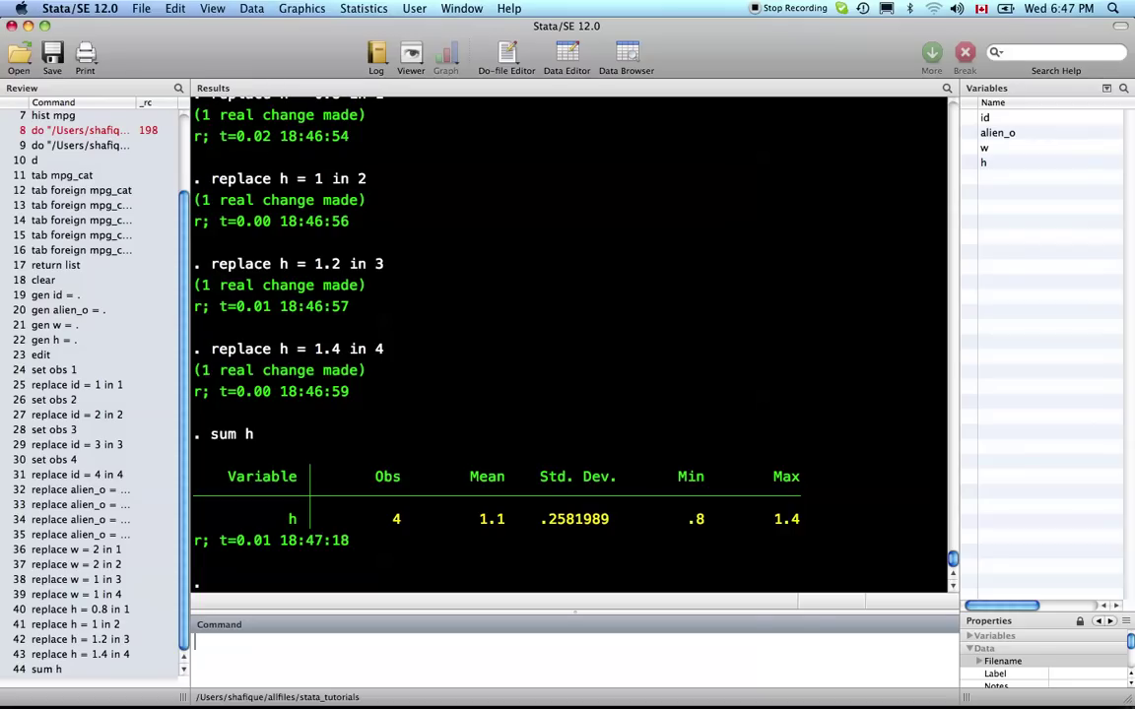
pyautogui.write('bys: ali')
pyautogui.press('BackSpace')
pyautogui.press('BackSpace')
pyautogui.press('BackSpace')
pyautogui.press('BackSpace')
pyautogui.press('BackSpace')
pyautogui.write('alie:')
pyautogui.write('h')
pyautogui.press('Return')
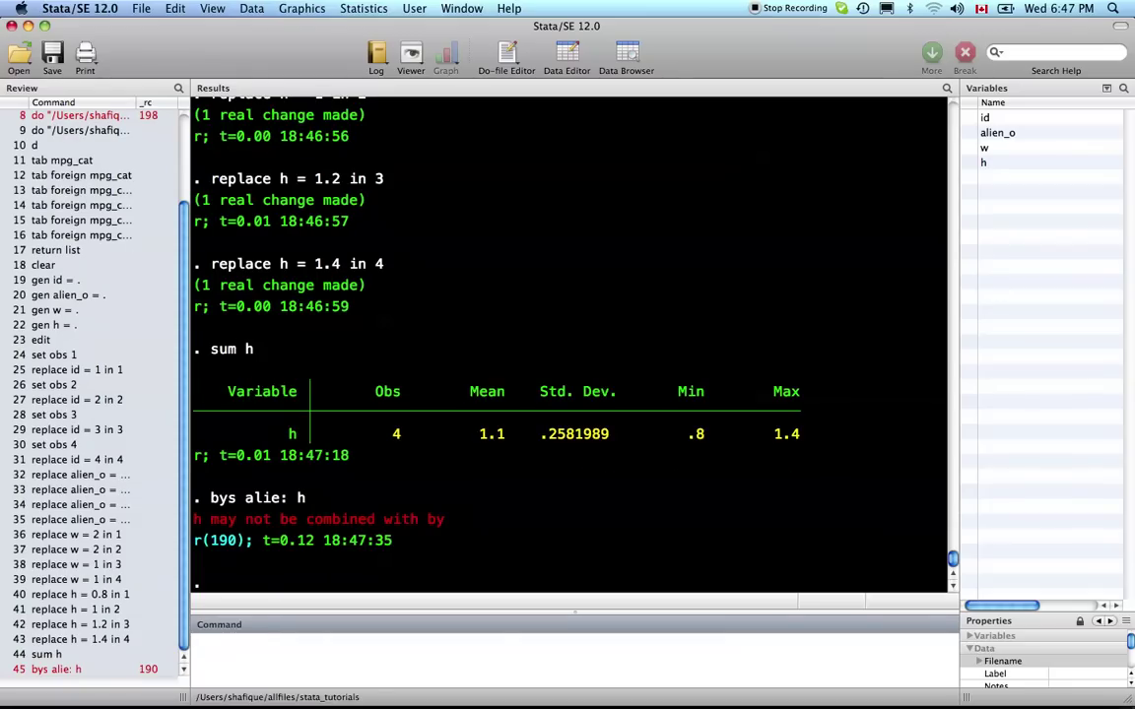
# - Summarize h by alien_o with bys alie: sum h, giving means .9 and 1.3
pyautogui.write('bys alie: sum h')
pyautogui.press('Return')
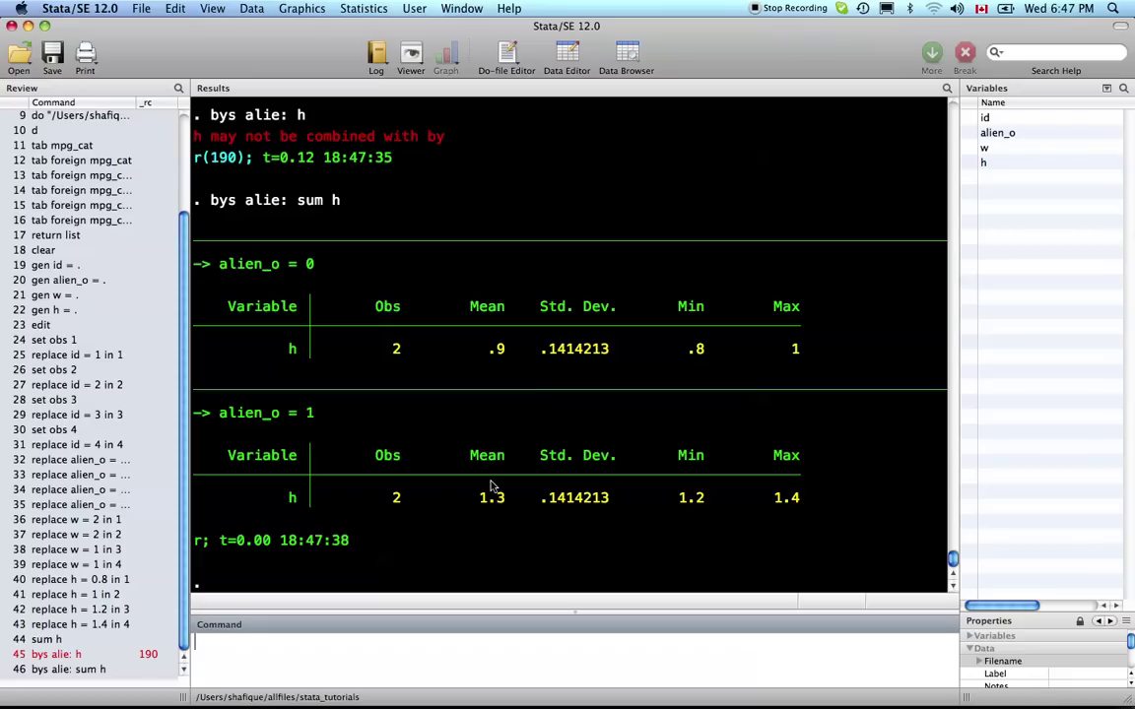
pyautogui.scroll(5, 493, 508)
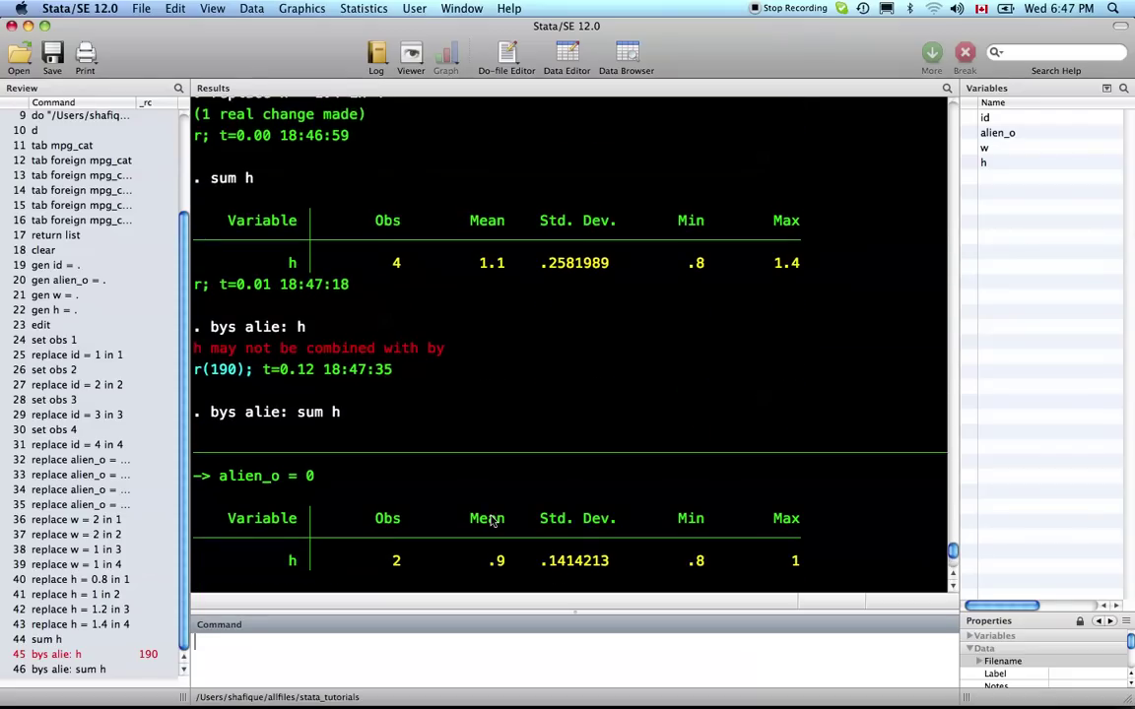
pyautogui.scroll(-5, 492, 521)
pyautogui.scroll(-5, 495, 545)
pyautogui.scroll(13, 495, 545)
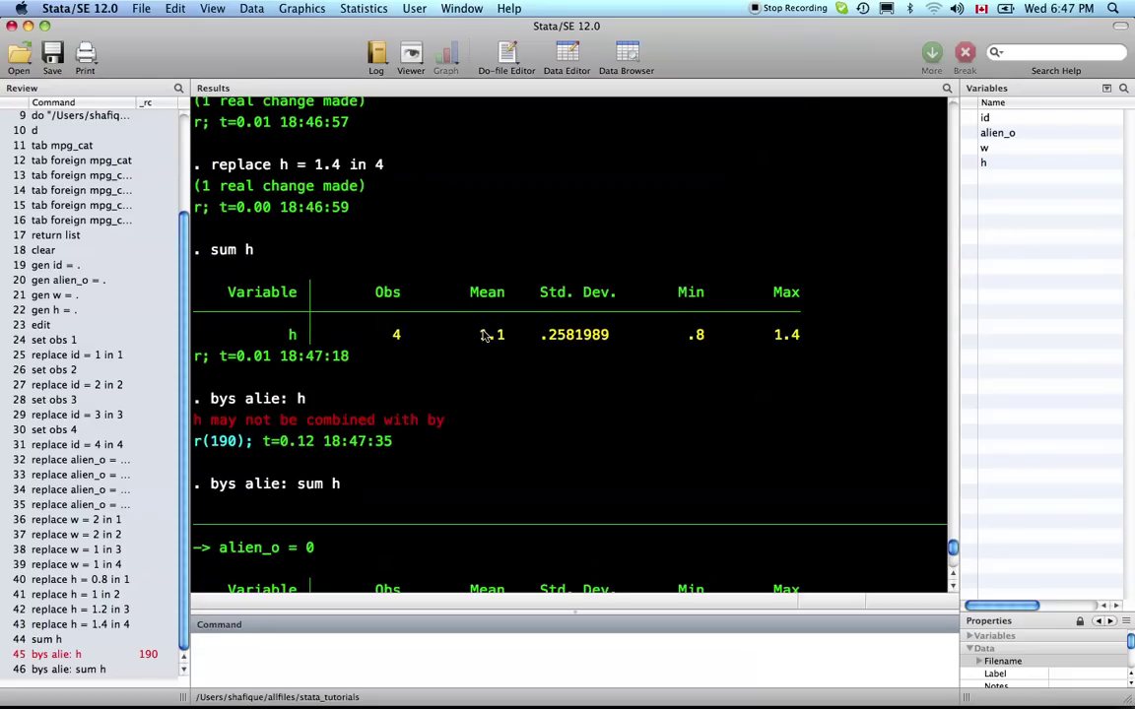
pyautogui.scroll(-5, 483, 335)
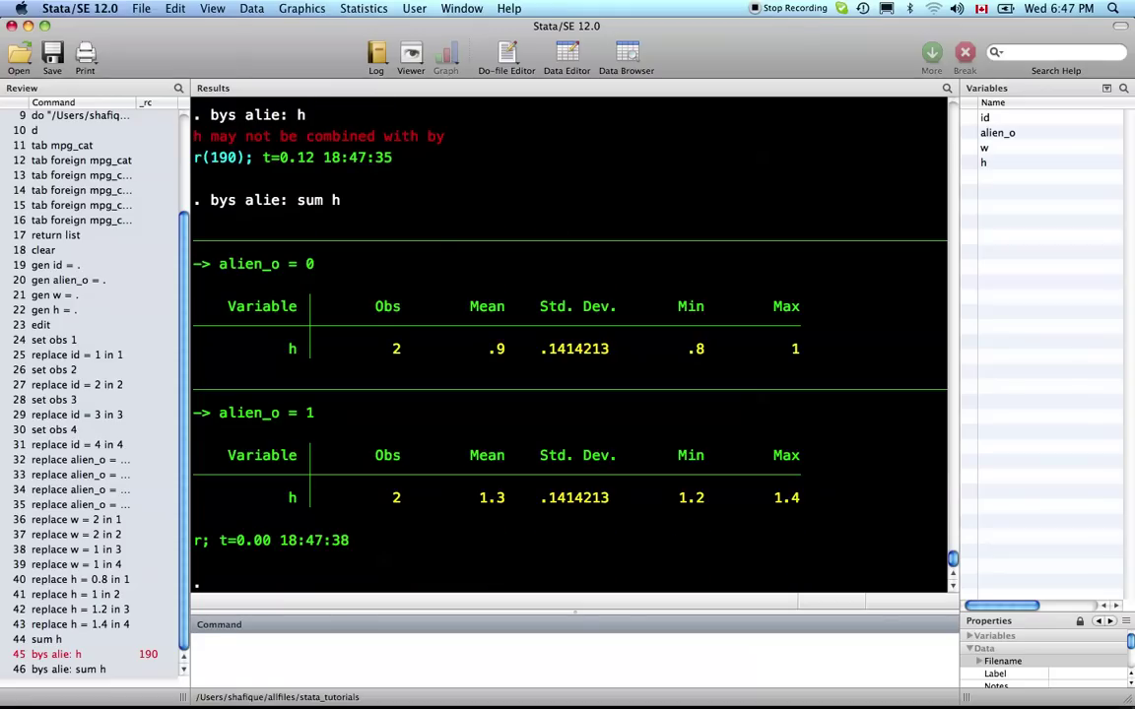
# - Summarize h with analytic weights w (mean 1.033333), then browse the four observations
pyautogui.write('sum')
pyautogui.write(' h')
pyautogui.write(' [aw]')
pyautogui.write('=')
pyautogui.write('w')
pyautogui.press('Return')
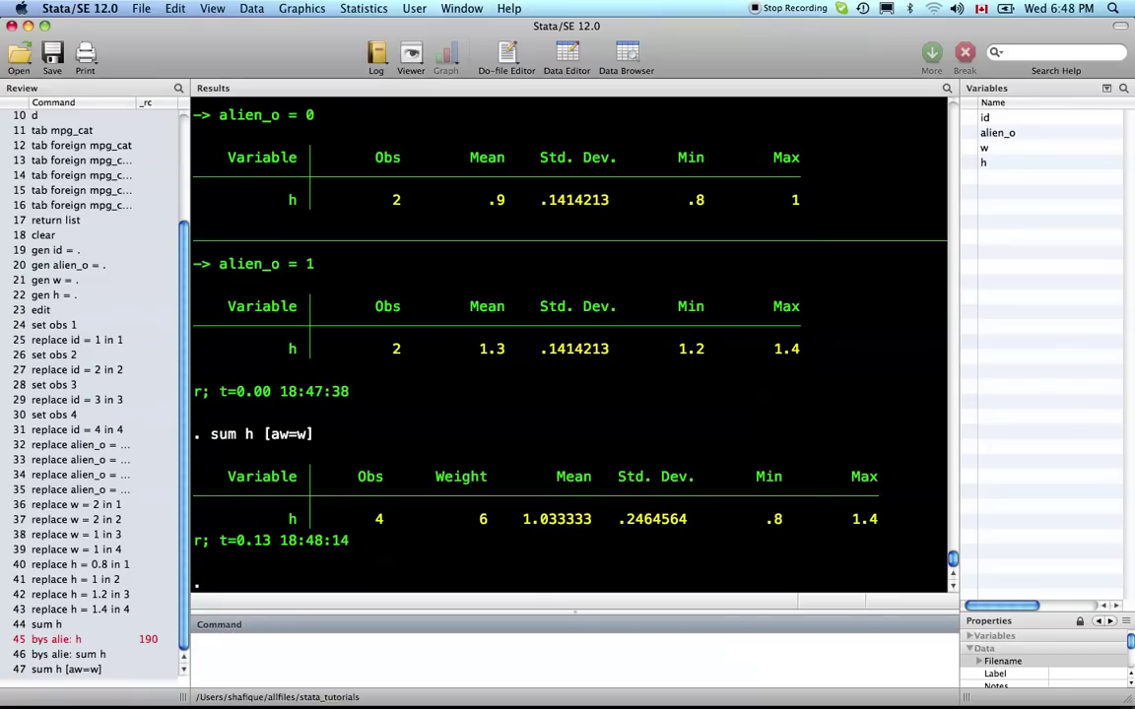
pyautogui.write('bro')
pyautogui.press('Return')
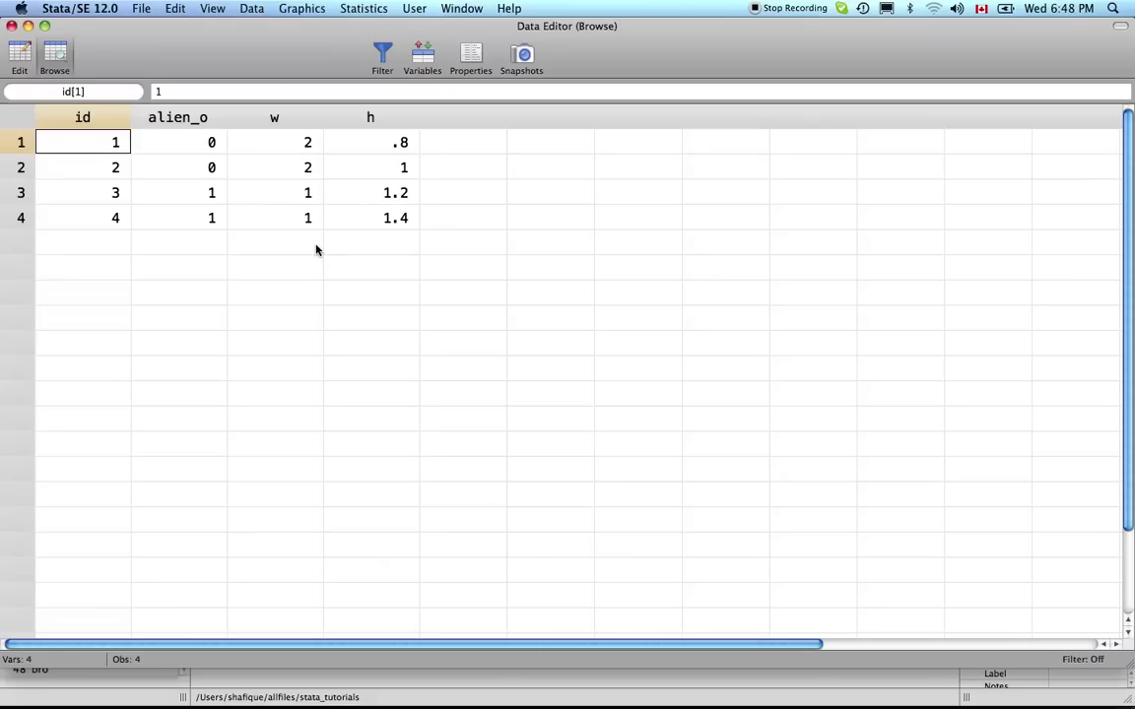
pyautogui.press('super+w')
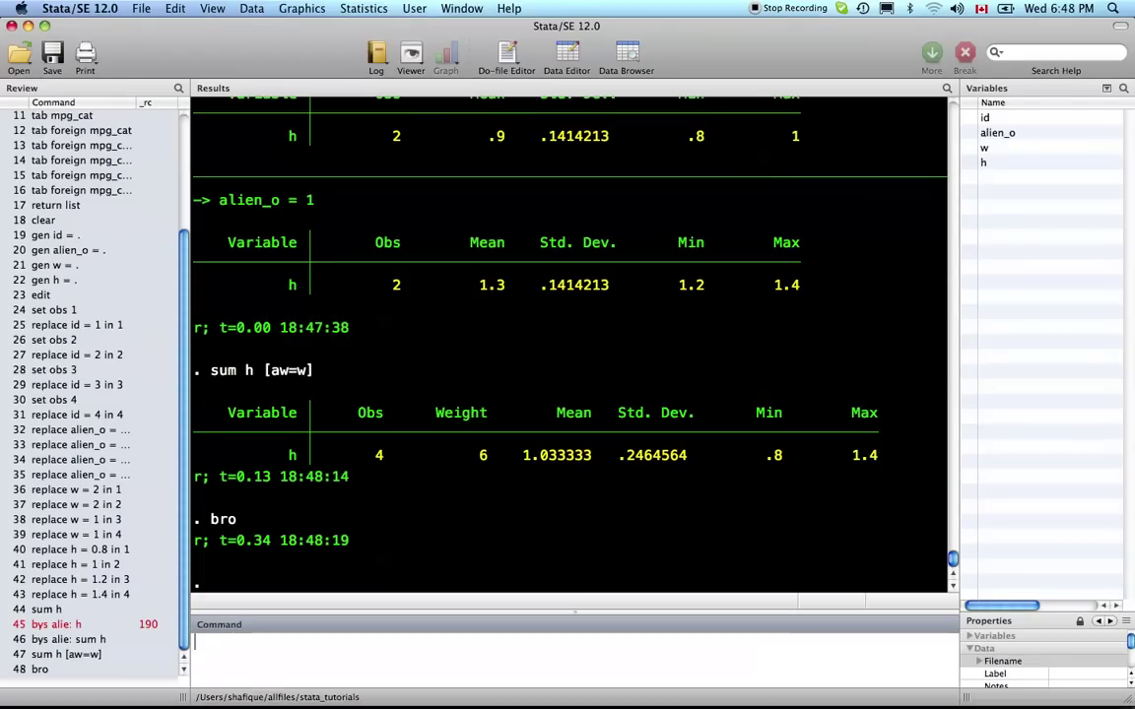
pyautogui.write('bro')
pyautogui.press('Return')
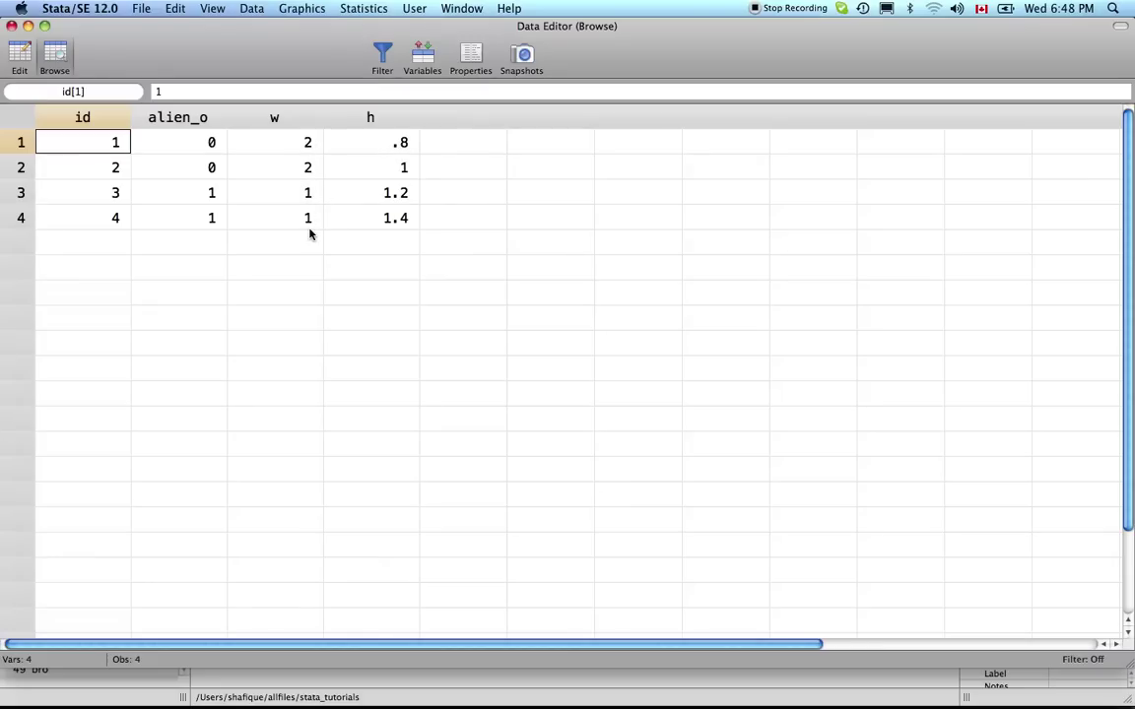
# - Close the browser, verify the weighted mean 1.0333333 with di, and type template cmd varlist [aw=w
pyautogui.press('super+w')
pyautogui.write('di ')
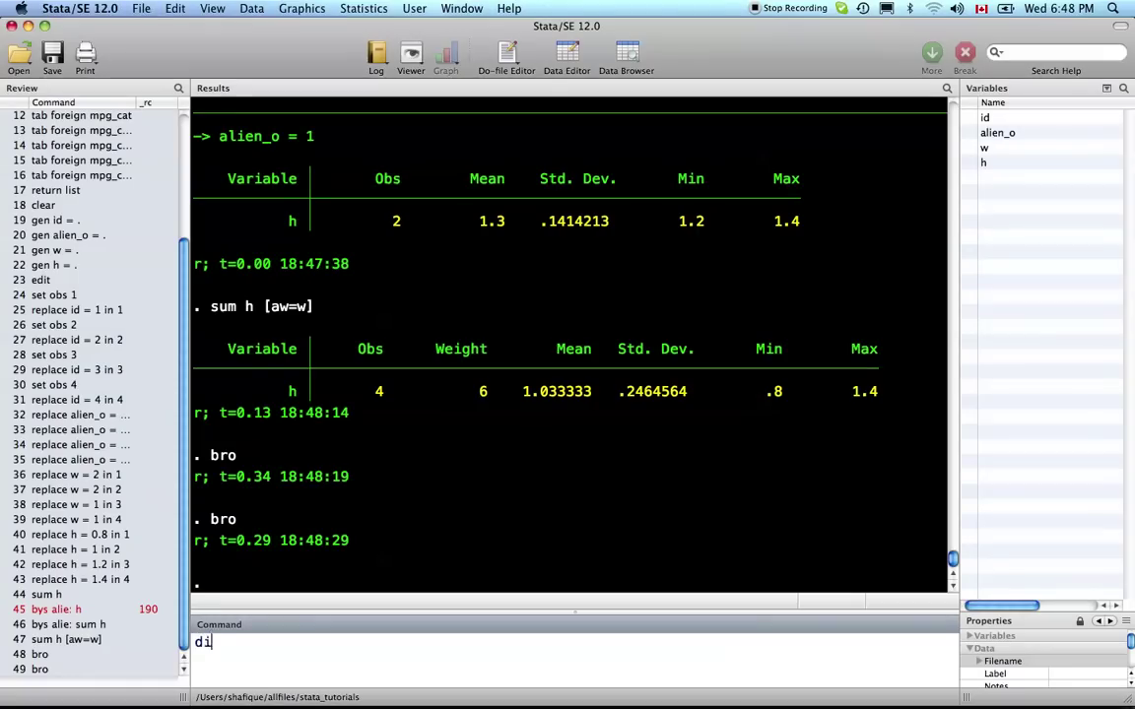
pyautogui.write('(2*0.')
pyautogui.write('8+')
pyautogui.write('2')
pyautogui.write('*1.0')
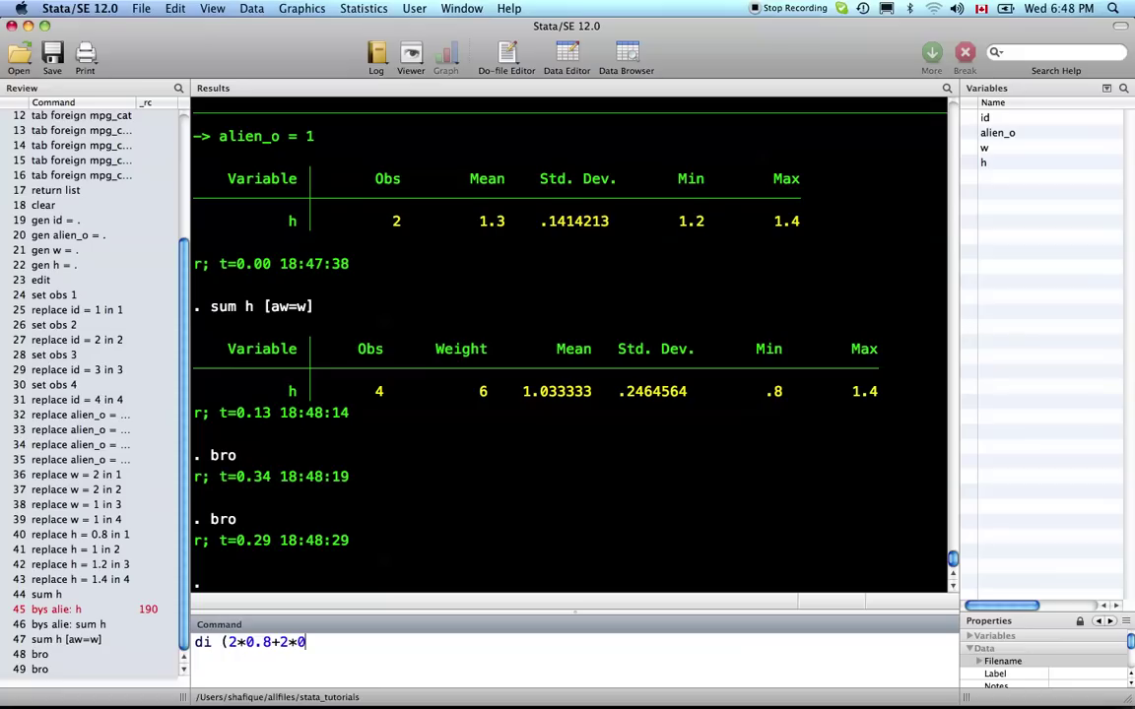
pyautogui.write('+1.2+1.4)/()')
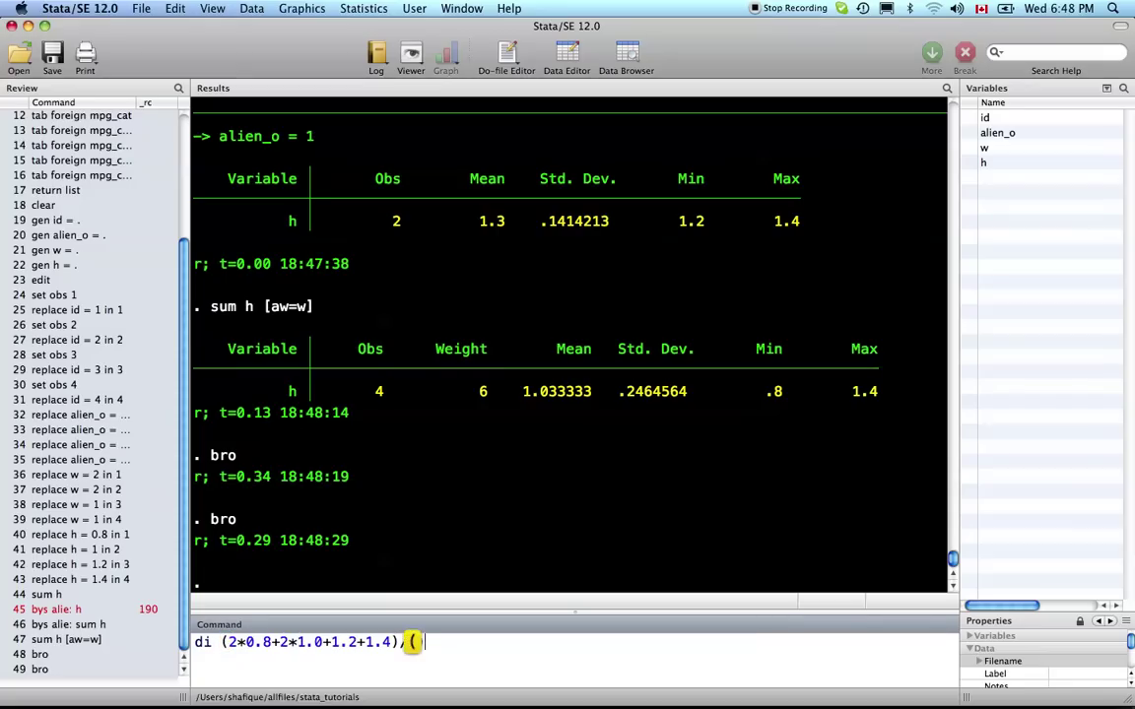
pyautogui.write('2+2')
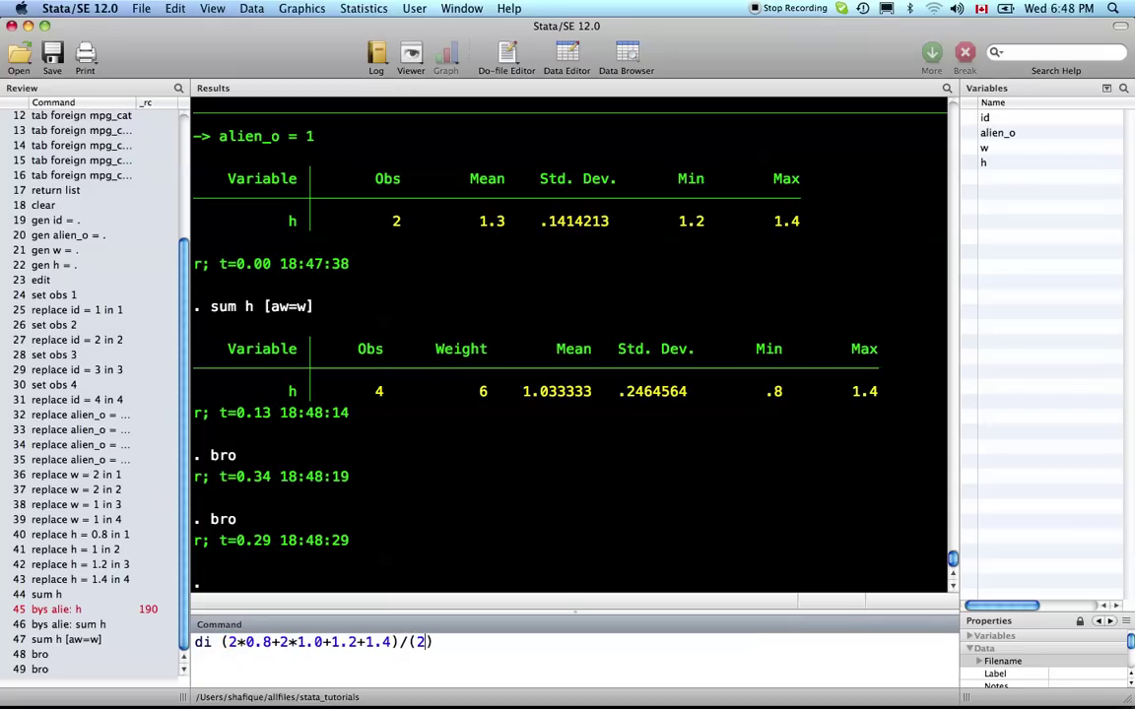
pyautogui.write('+1+1')
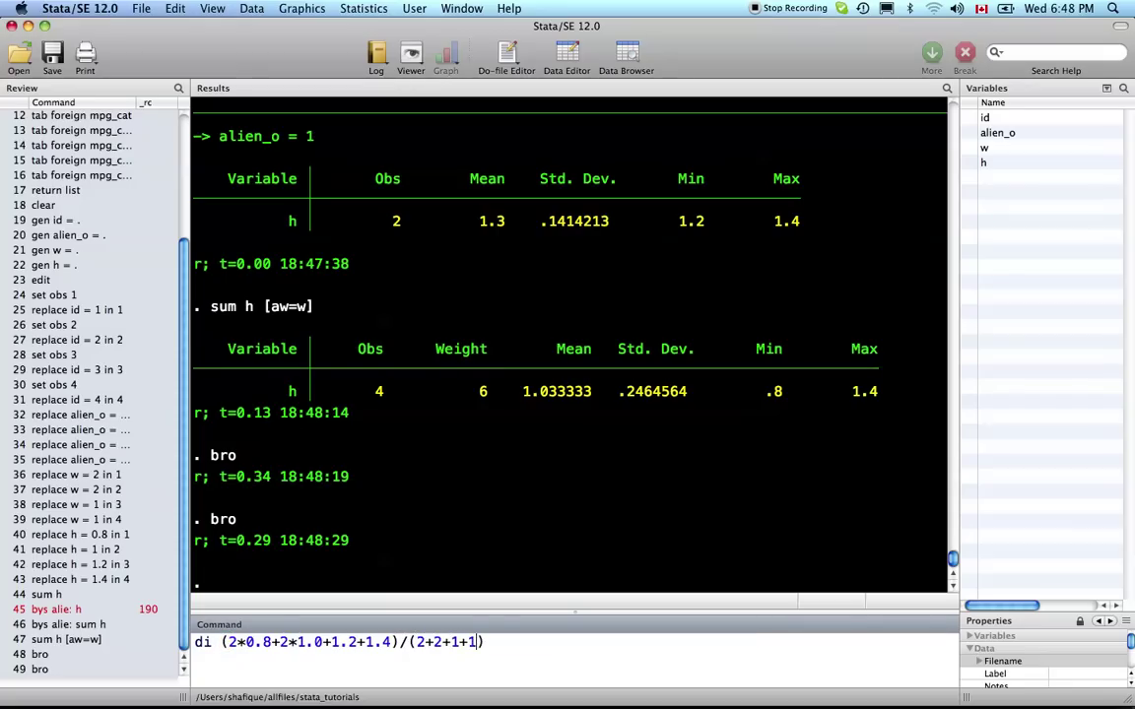
pyautogui.press('Return')
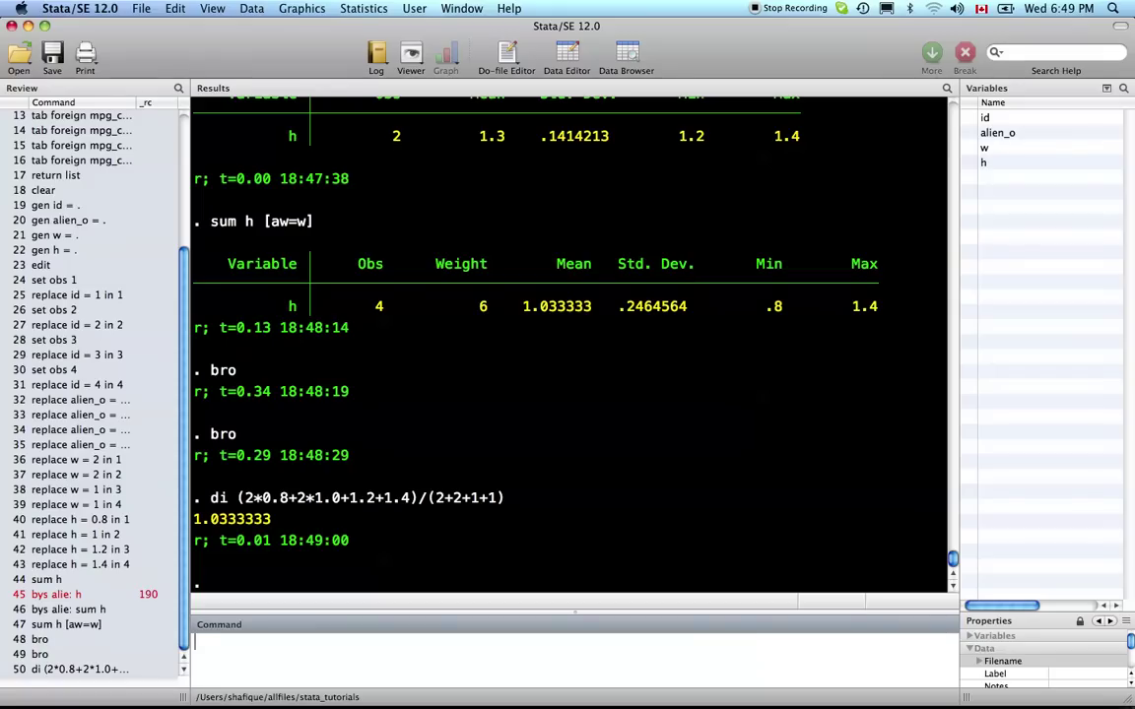
pyautogui.write('cmd varlist [aw=w')
# - Erase the example syntax line and switch to the tutorial_2 do-file
pyautogui.press('BackSpace')
pyautogui.press('BackSpace')
pyautogui.press('BackSpace')
pyautogui.press('BackSpace')
pyautogui.press('BackSpace')
pyautogui.press('BackSpace')
pyautogui.press('BackSpace')
pyautogui.press('BackSpace')
pyautogui.press('BackSpace')
pyautogui.press('BackSpace')
pyautogui.press('BackSpace')
pyautogui.press('BackSpace')
pyautogui.press('BackSpace')
pyautogui.press('BackSpace')
pyautogui.press('BackSpace')
pyautogui.press('BackSpace')
pyautogui.press('BackSpace')
pyautogui.press('super+grave')
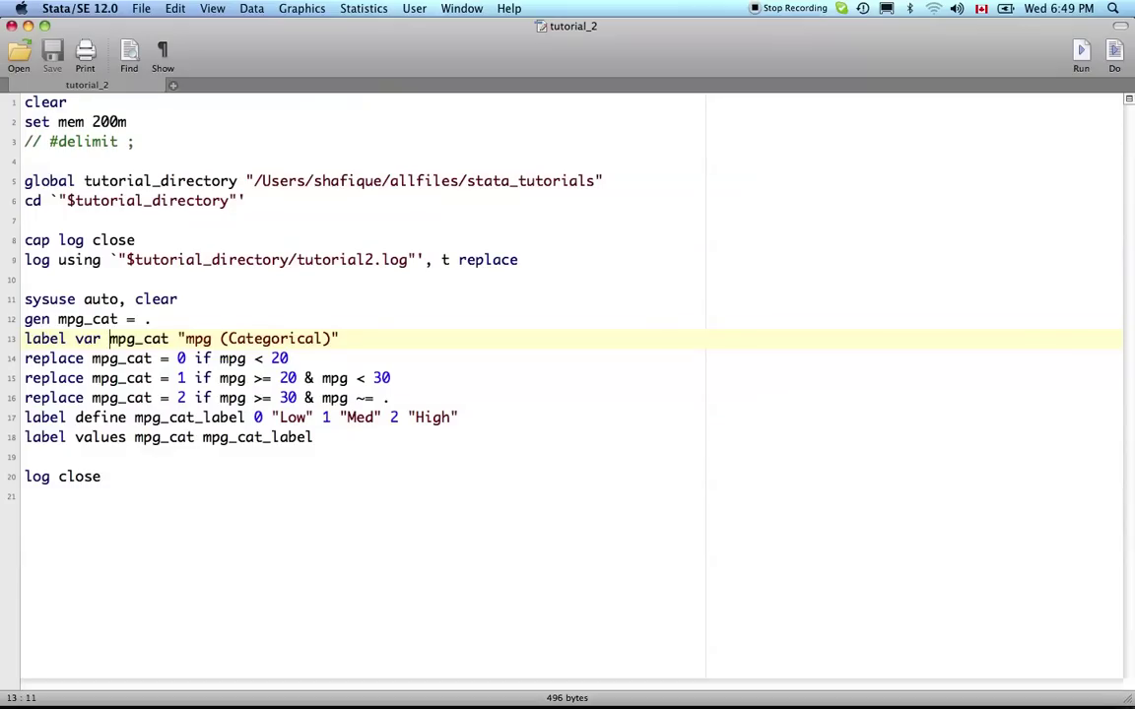